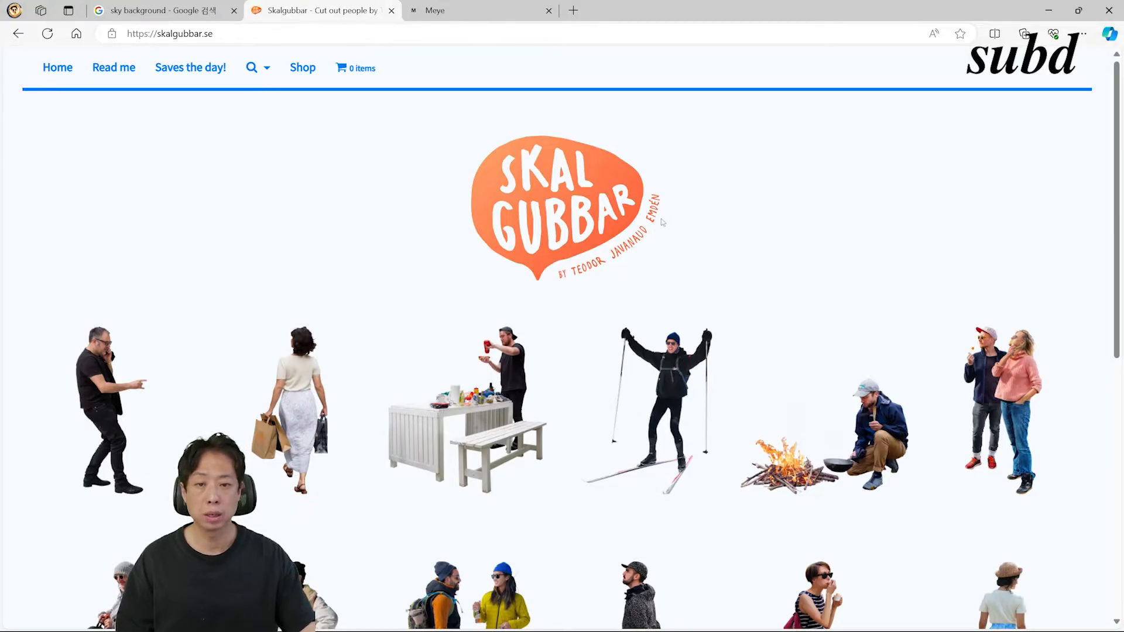
# Look through the cut-out people on Skalgubbar and the tree cut-outs on Meye.
pyautogui.scroll(-2, 597, 250)
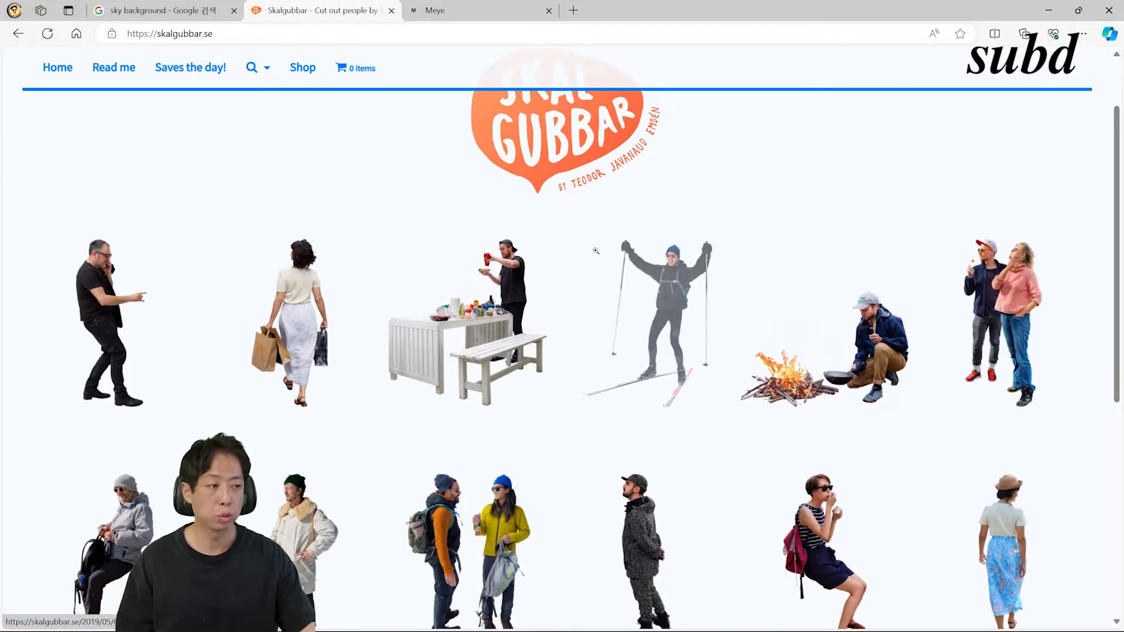
pyautogui.scroll(2, 596, 250)
pyautogui.hotkey('ctrl', 'Tab')
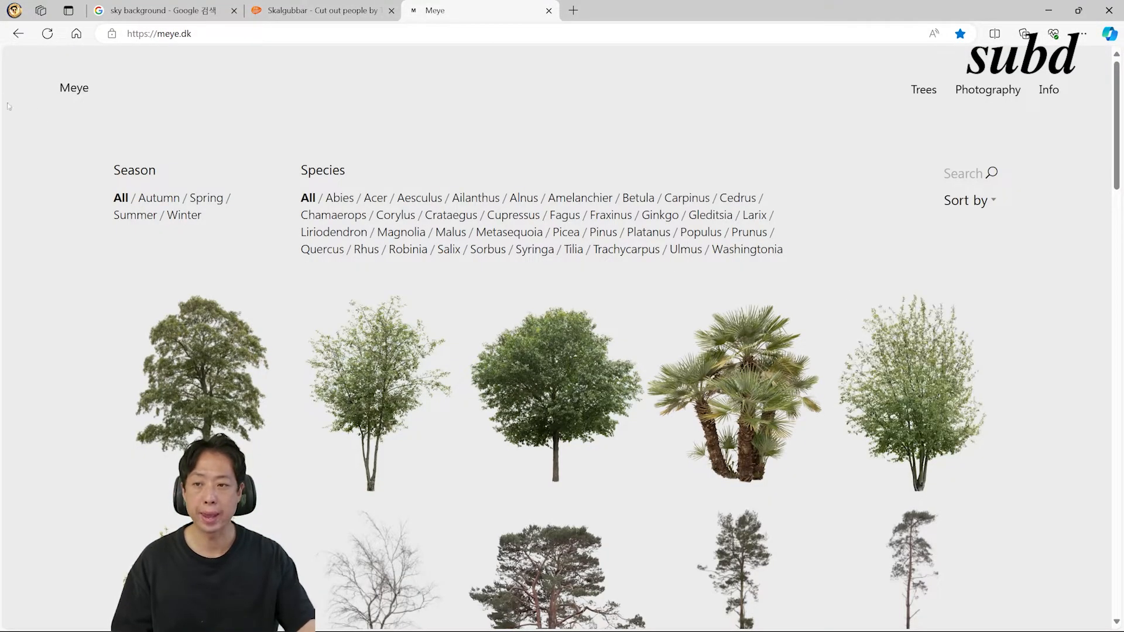
pyautogui.click(266, 11)
pyautogui.click(482, 9)
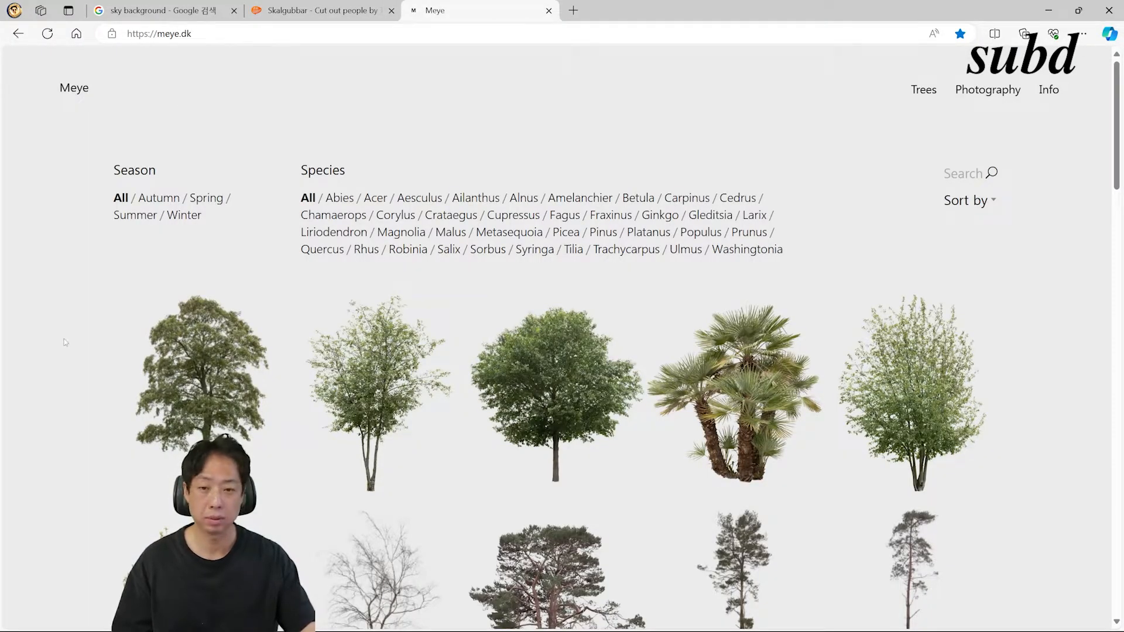
pyautogui.scroll(-1, 66, 342)
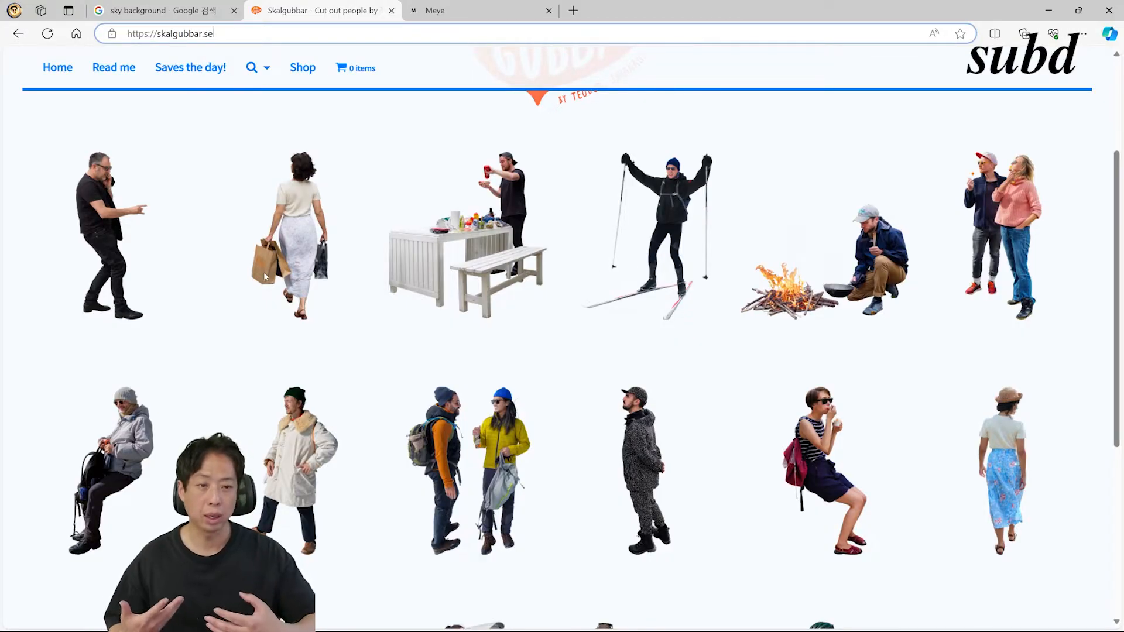
pyautogui.scroll(-10, 493, 424)
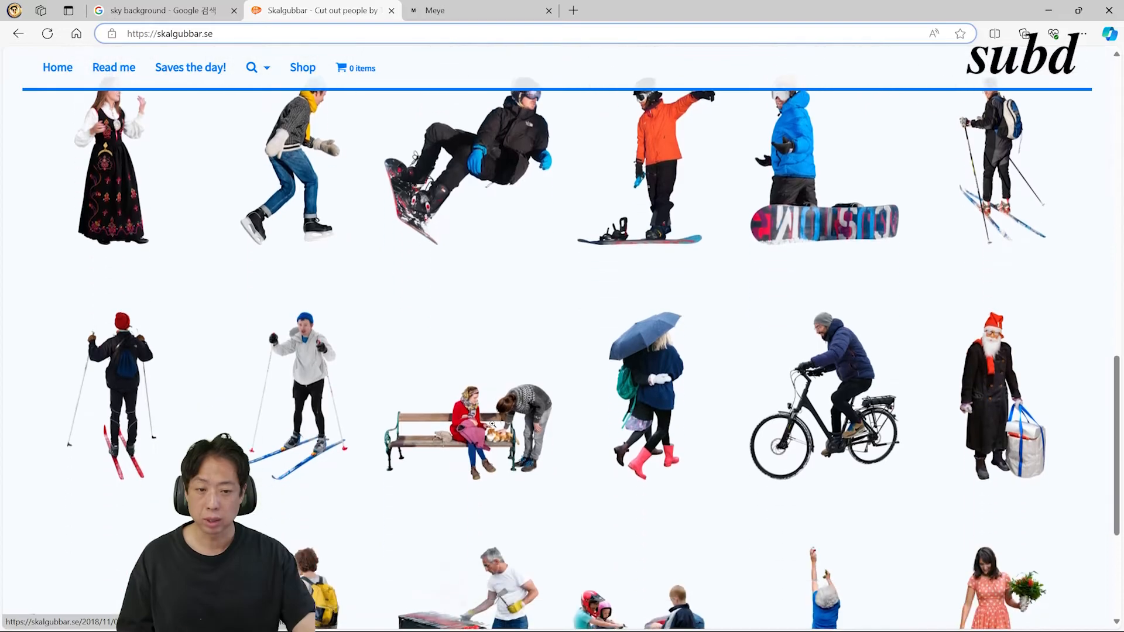
pyautogui.scroll(-15, 493, 424)
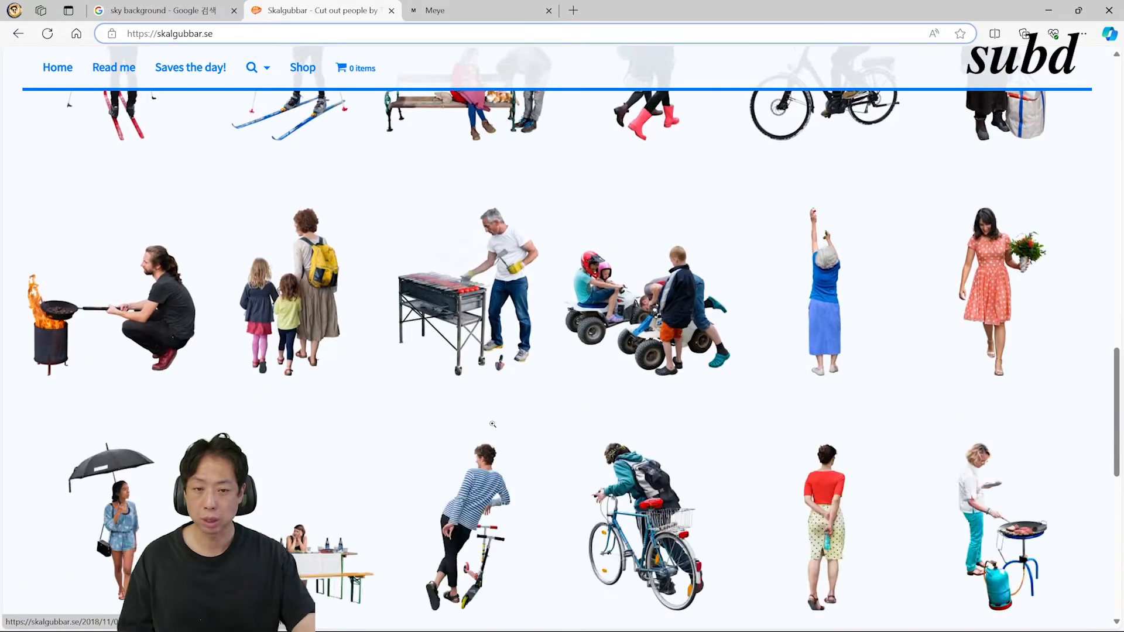
# Check the renderBase.png scene in Photoshop, and open Skalgubbar cut-out #295 of the seated couple drinking bubble tea in the browser.
pyautogui.hotkey('alt', 'Tab')
pyautogui.hotkey('alt', 'Tab')
pyautogui.hotkey('alt', 'Tab')
pyautogui.hotkey('alt', 'Tab')
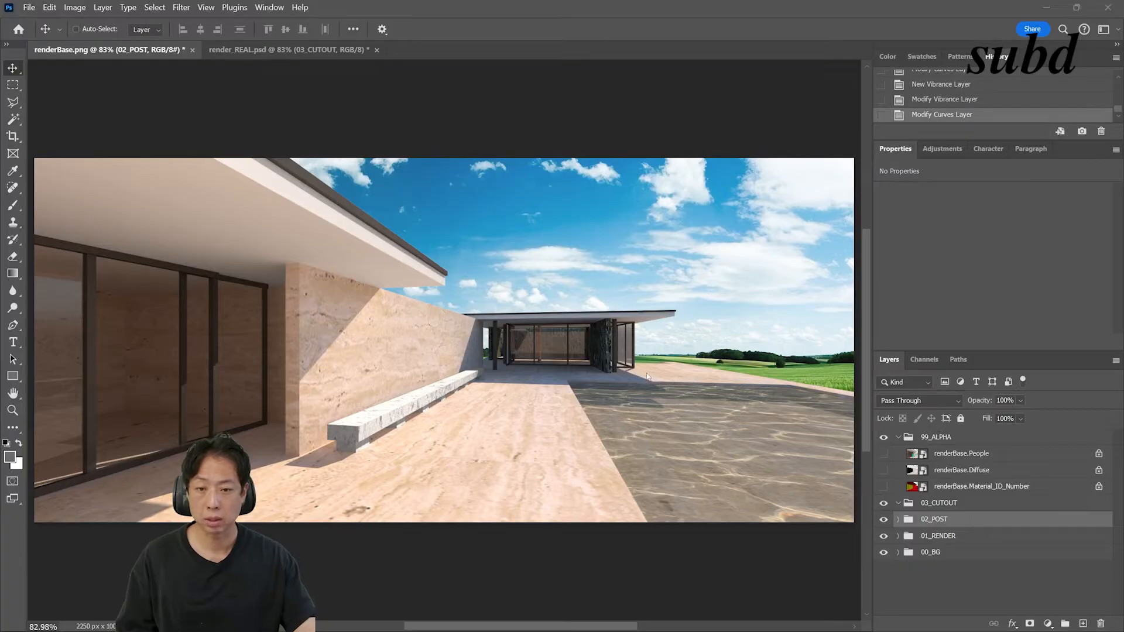
pyautogui.hotkey('alt', 'Tab')
pyautogui.click(649, 367)
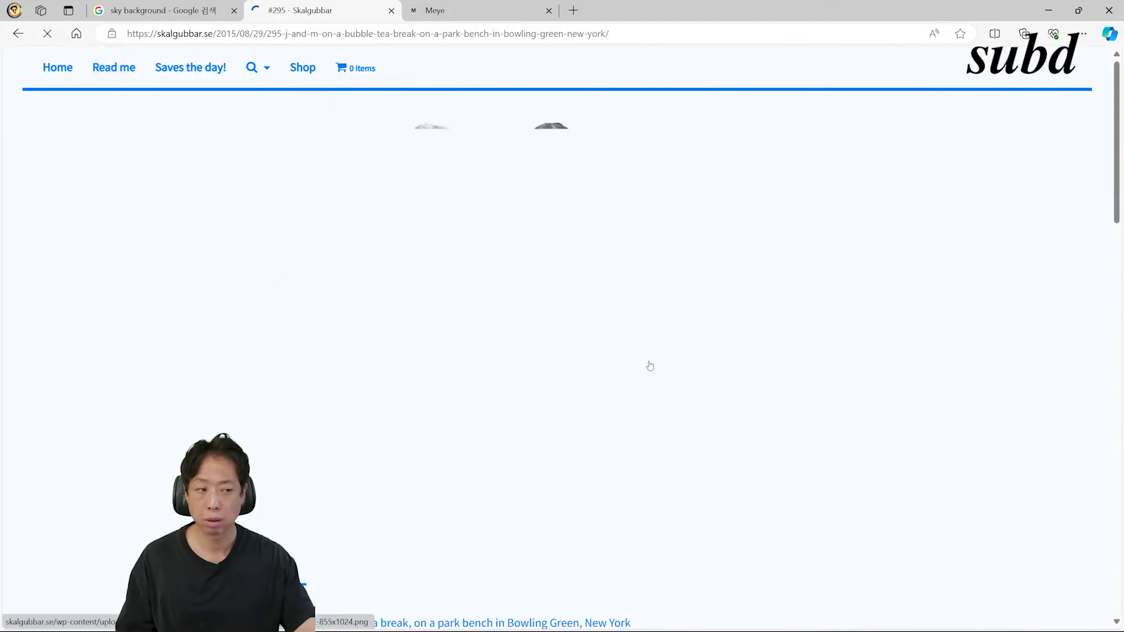
# Place the downloaded skalgubbar_295 bubble tea break PNG into renderBase.png in Photoshop as an embedded object.
pyautogui.click(592, 277)
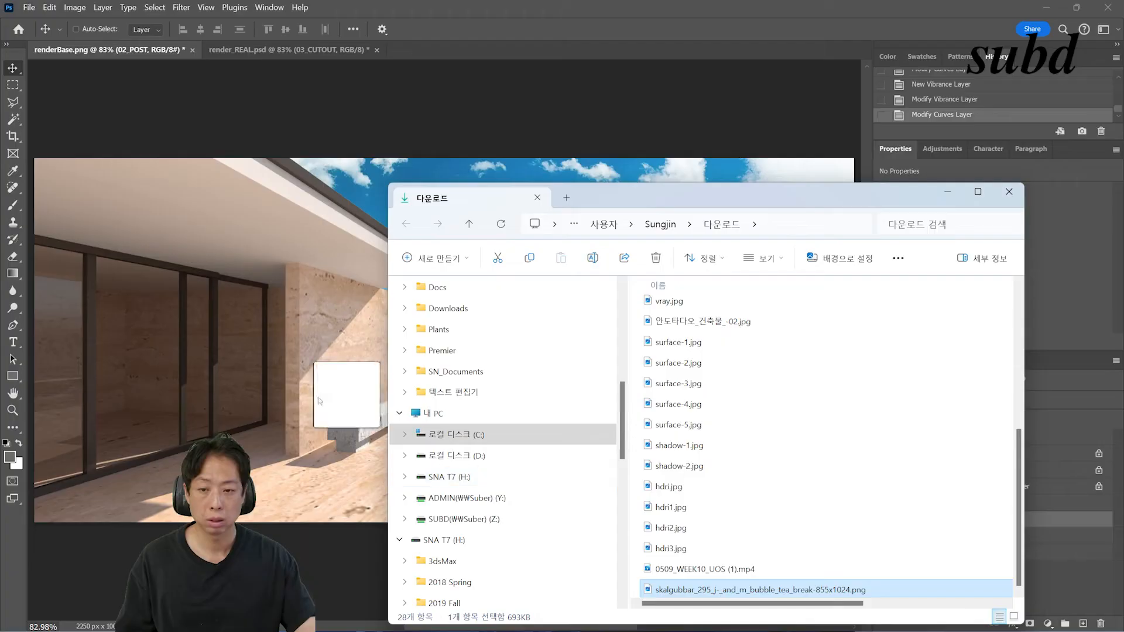
pyautogui.press('Return')
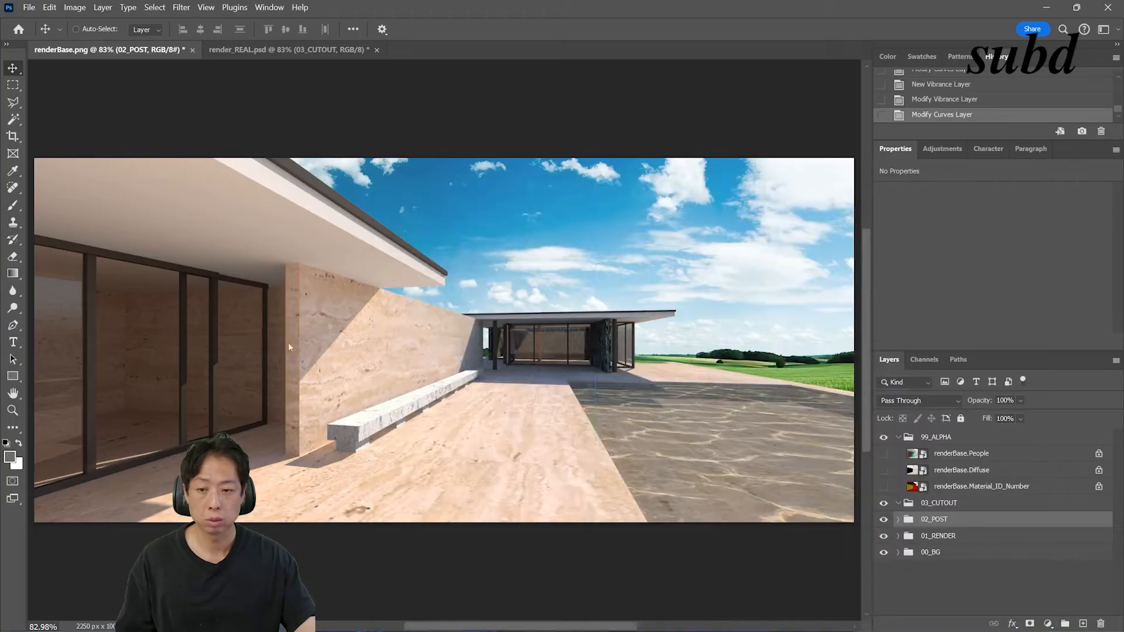
pyautogui.click(653, 29)
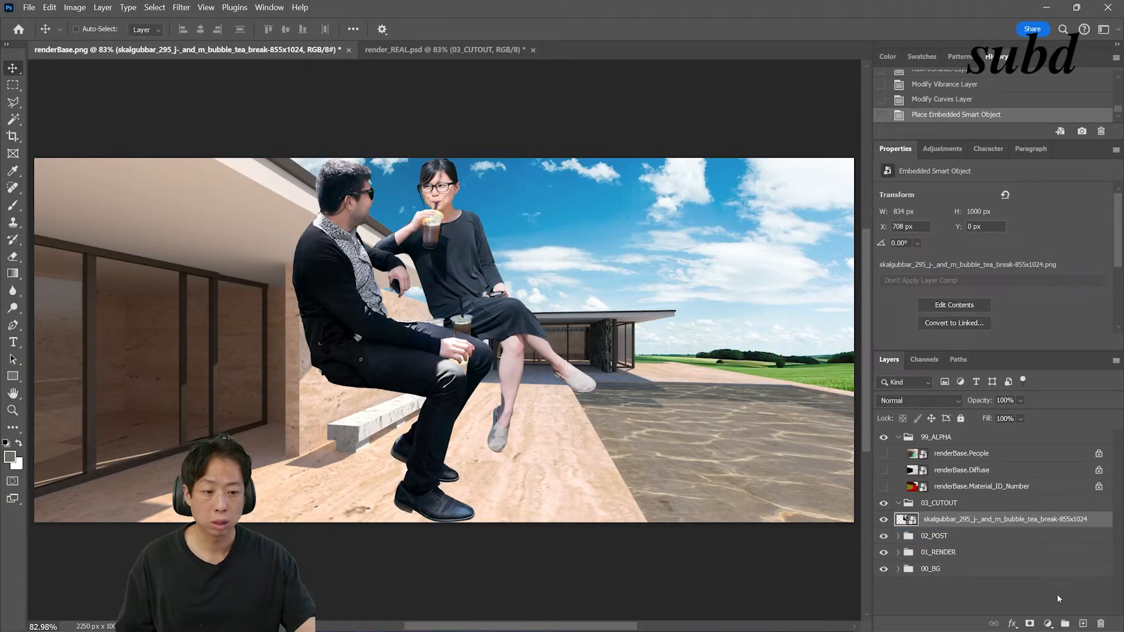
# Create a layer group named "ppl" below 03_CUTOUT and put the seated couple's layer inside it.
pyautogui.hotkey('ctrl', 'g')
pyautogui.doubleClick(950, 521)
pyautogui.write('ppl')
pyautogui.press('Return')
pyautogui.moveTo(948, 536)
pyautogui.mouseDown()
pyautogui.moveTo(905, 527)
pyautogui.moveTo(969, 535)
pyautogui.mouseUp()
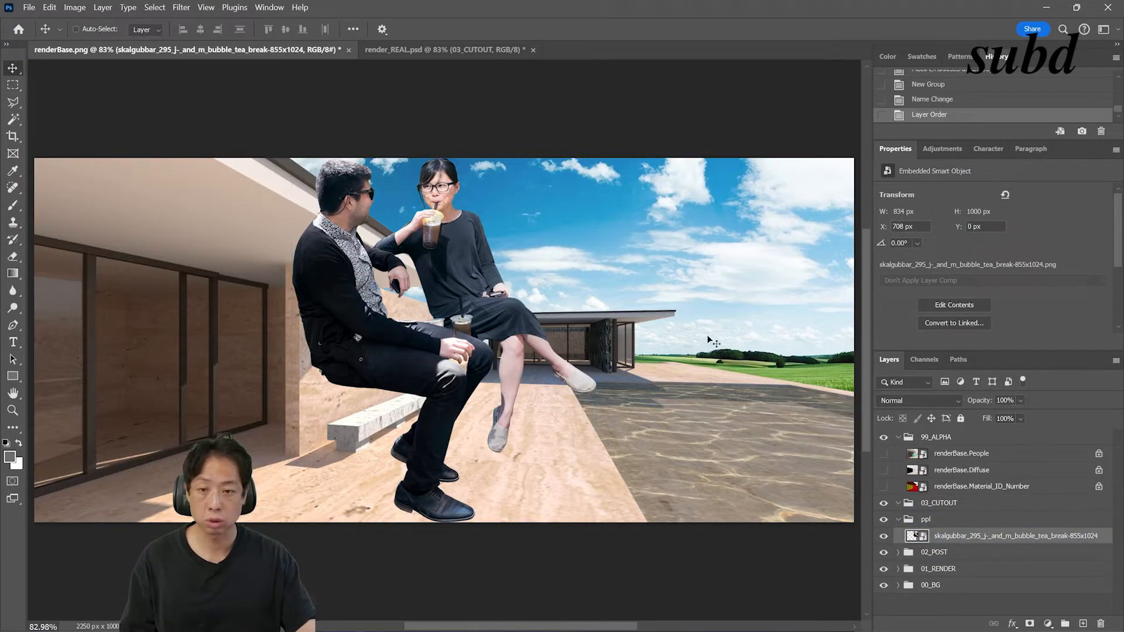
# Scale the seated couple to 30% and move them onto the stone bench along the travertine wall.
pyautogui.hotkey('ctrl', 't')
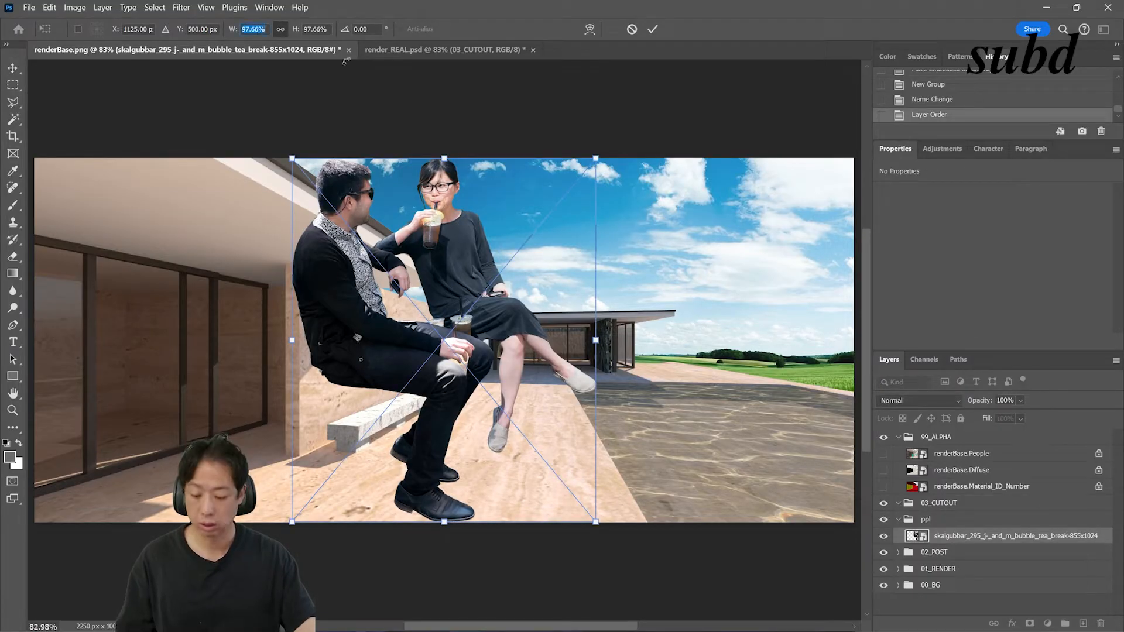
pyautogui.write('30')
pyautogui.press('Return')
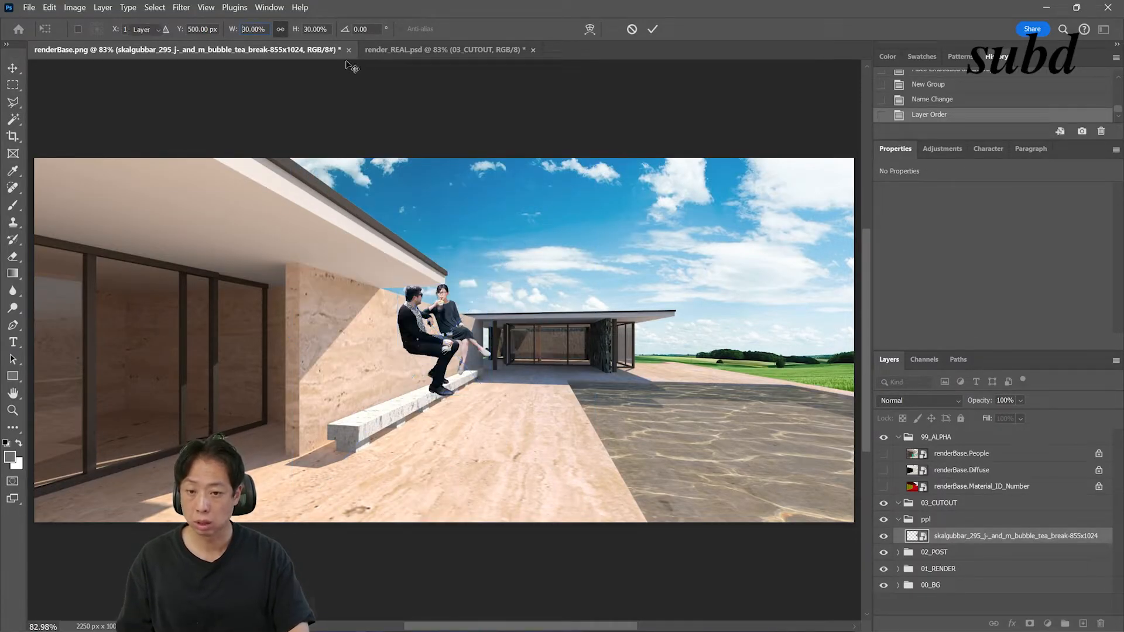
pyautogui.moveTo(449, 334); pyautogui.dragTo(409, 391)
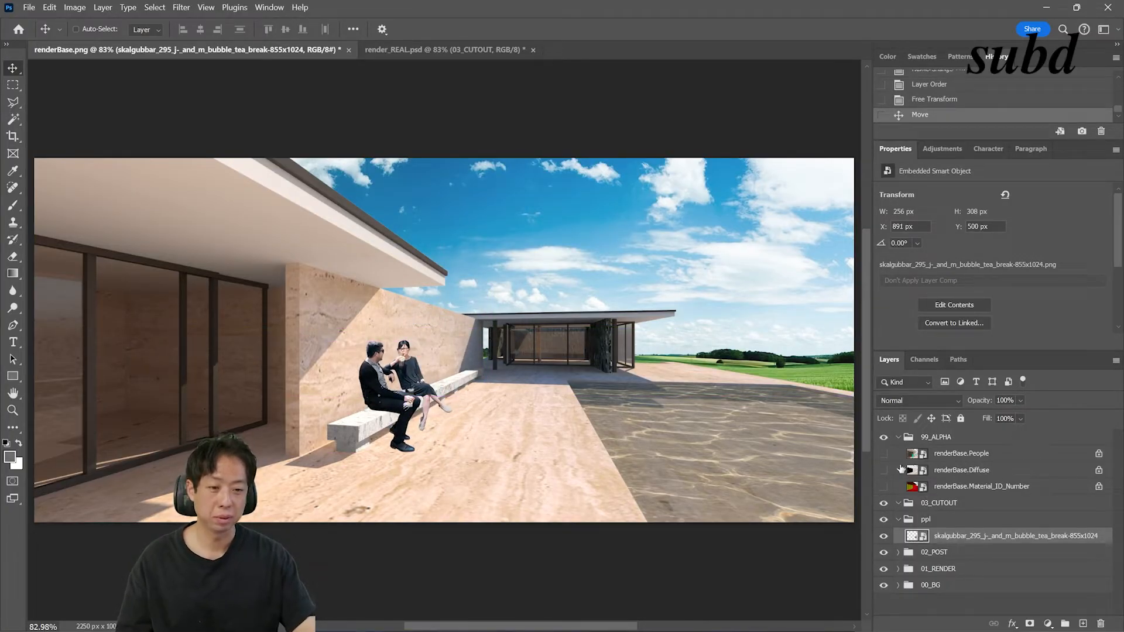
# Show the renderBase.People reference layer and set its opacity to 60%.
pyautogui.click(884, 455)
pyautogui.click(945, 454)
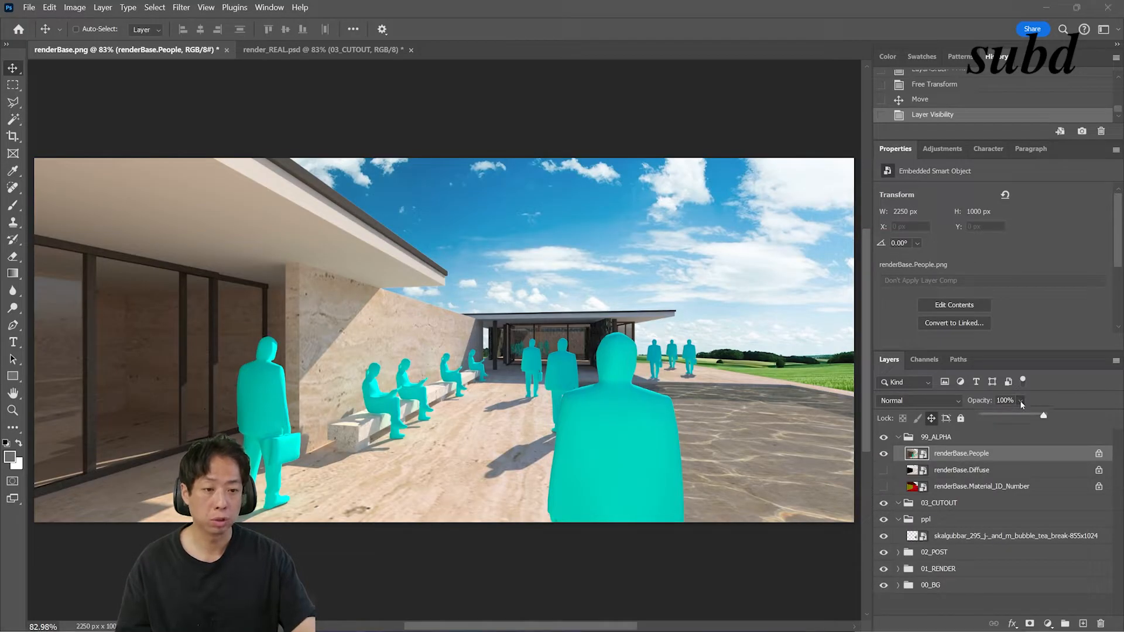
pyautogui.click(1073, 406)
pyautogui.press('4')
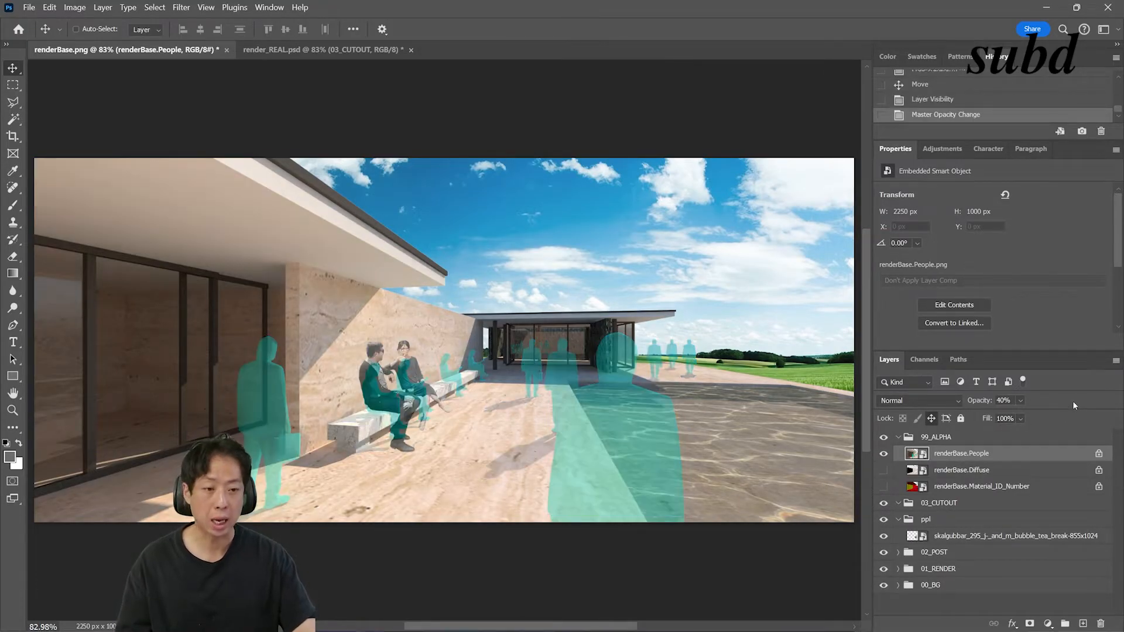
pyautogui.press('5')
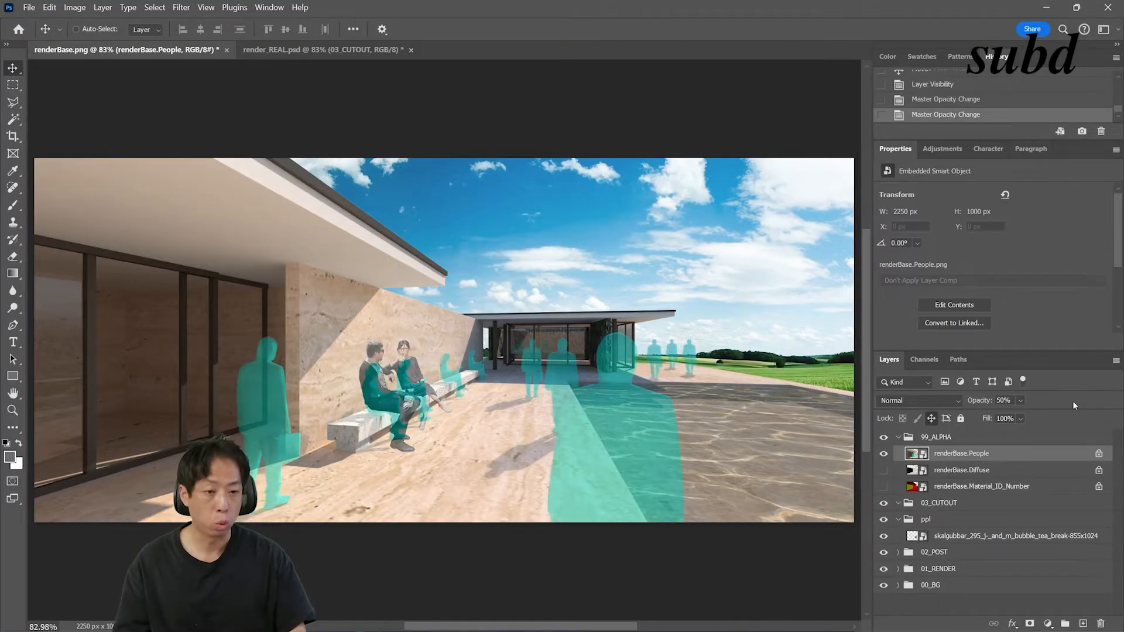
pyautogui.press('4')
pyautogui.press('5')
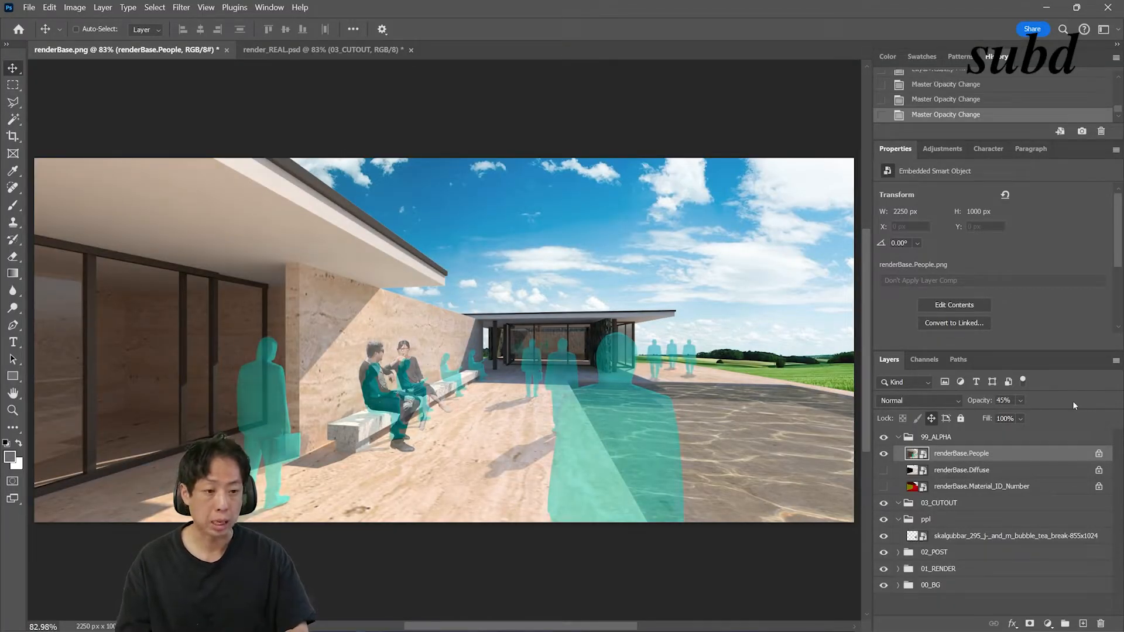
pyautogui.press('6')
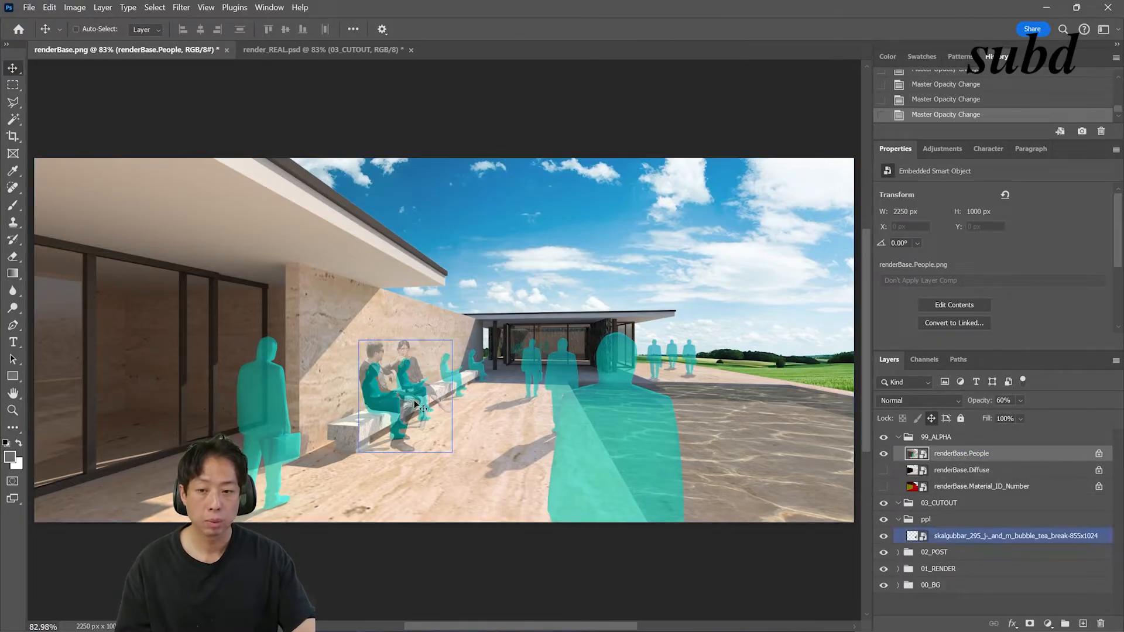
# Scale the couple's layer to 24% and align it with the two nearest seated reference silhouettes on the bench.
pyautogui.press('z')
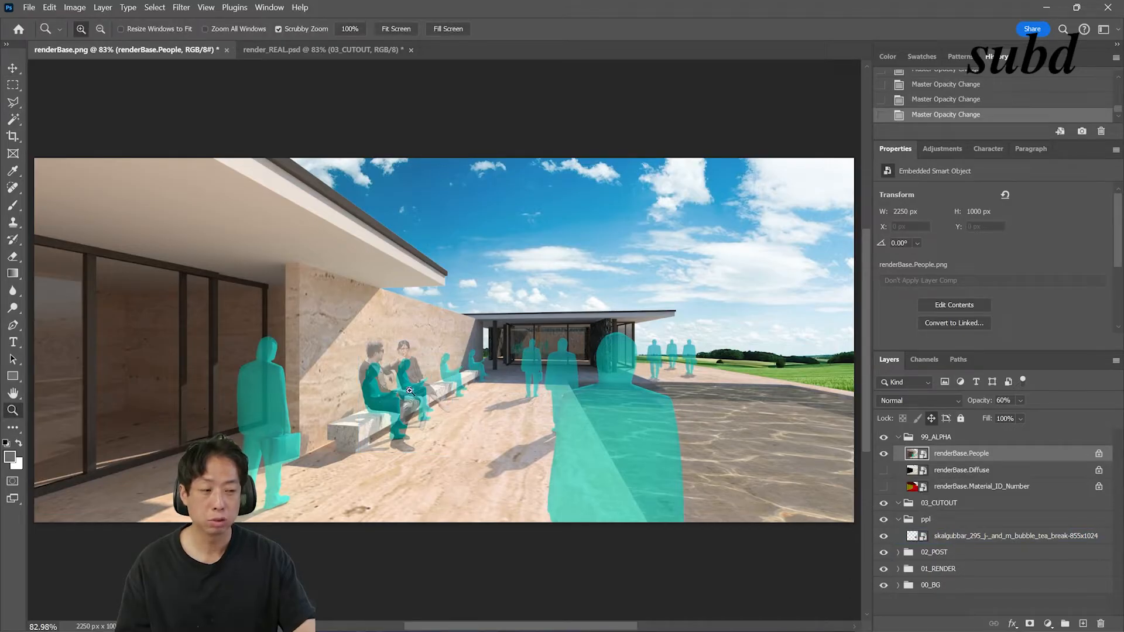
pyautogui.moveTo(411, 403); pyautogui.dragTo(451, 445)
pyautogui.moveTo(483, 381); pyautogui.dragTo(526, 377)
pyautogui.click(1053, 535)
pyautogui.press('v')
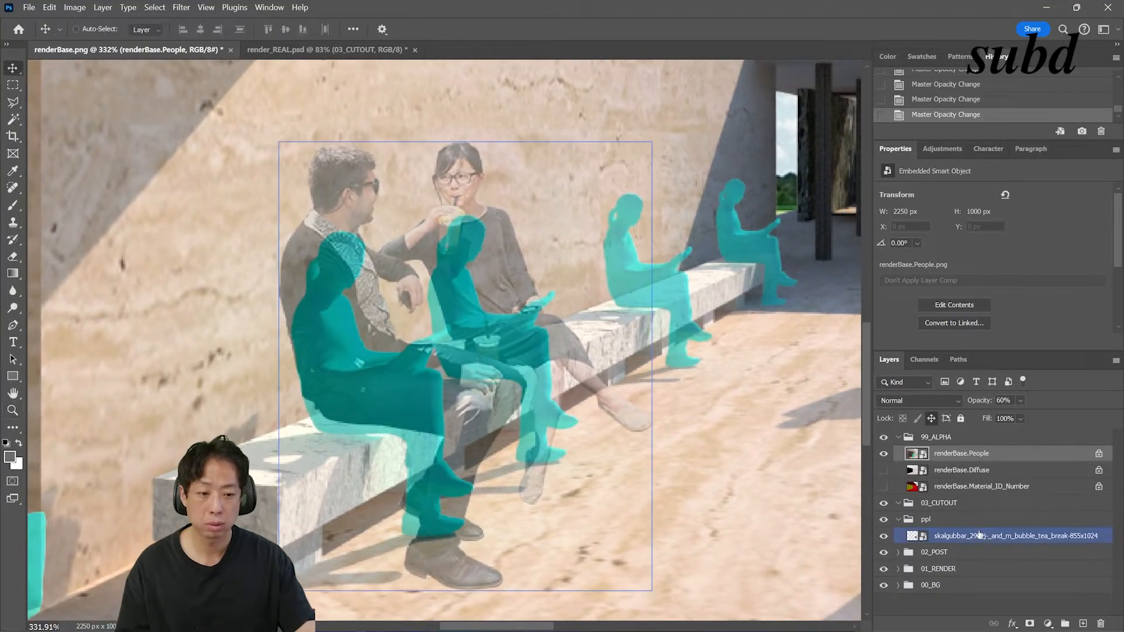
pyautogui.hotkey('ctrl', 't')
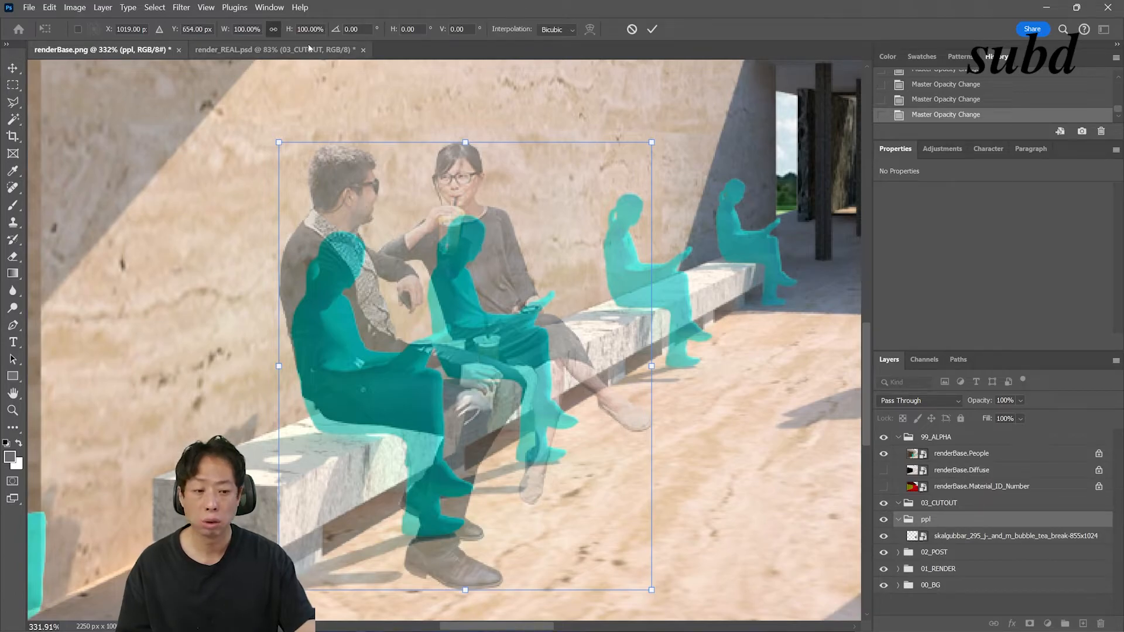
pyautogui.press('Escape')
pyautogui.click(963, 537)
pyautogui.hotkey('ctrl', 't')
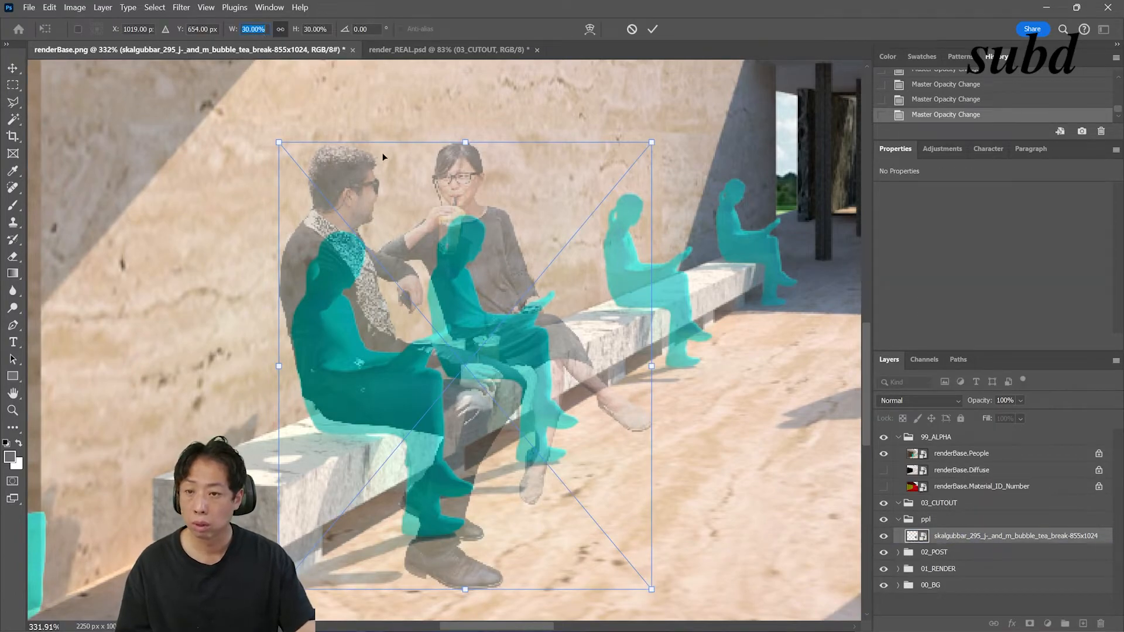
pyautogui.write('24')
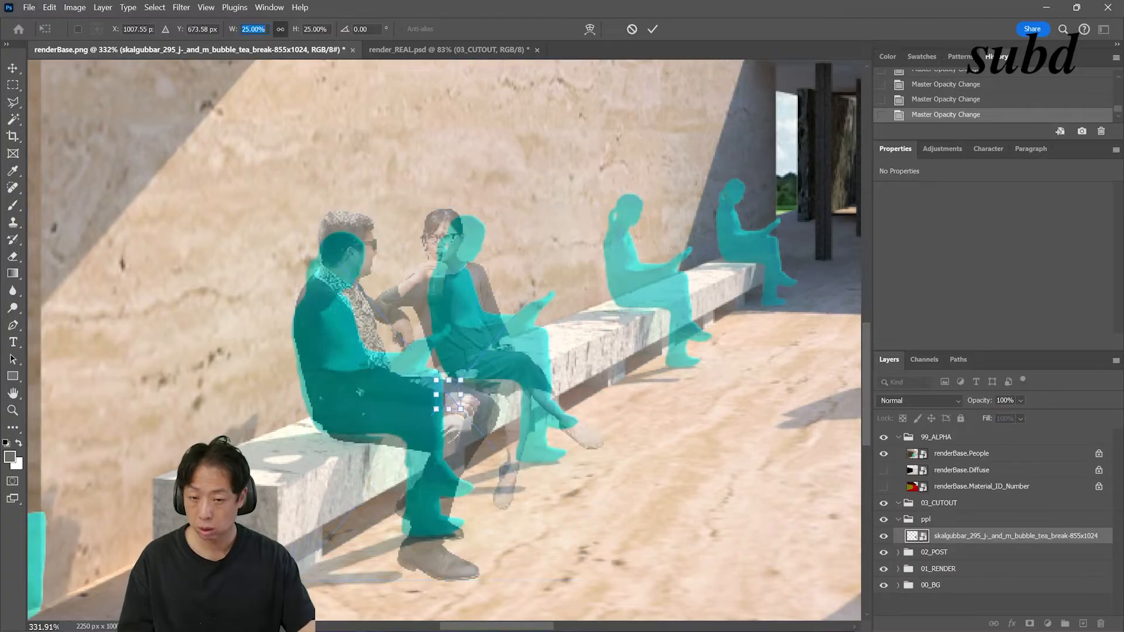
pyautogui.moveTo(468, 328); pyautogui.dragTo(459, 328)
pyautogui.click(652, 28)
# Hide the renderBase.People reference layer.
pyautogui.click(901, 453)
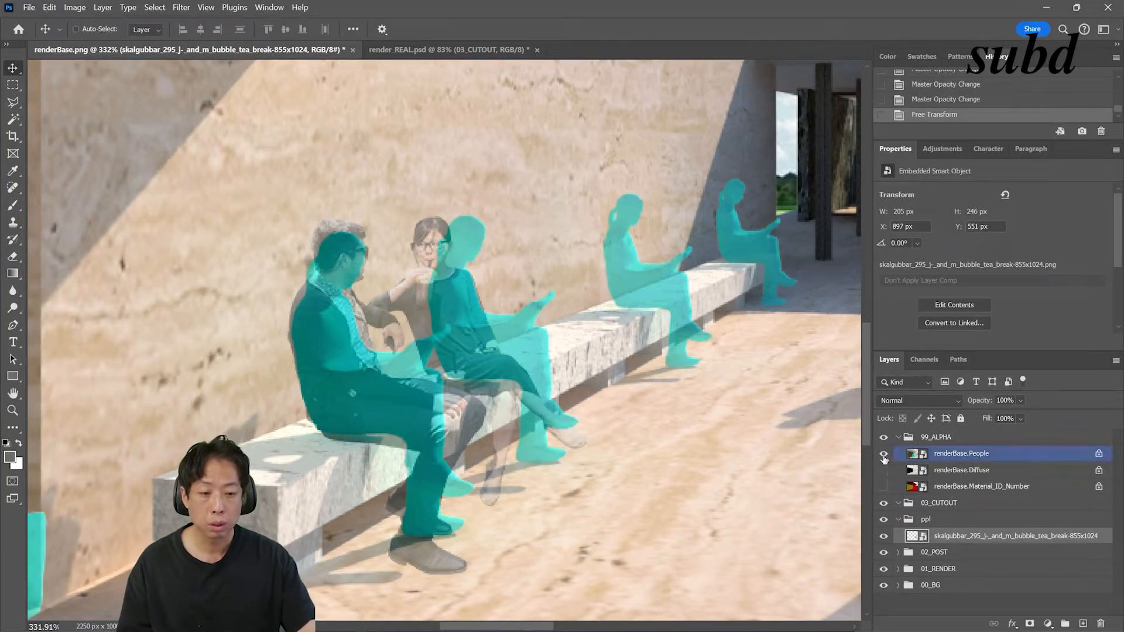
pyautogui.click(883, 453)
pyautogui.hotkey('ctrl', '0')
pyautogui.hotkey('ctrl', '-')
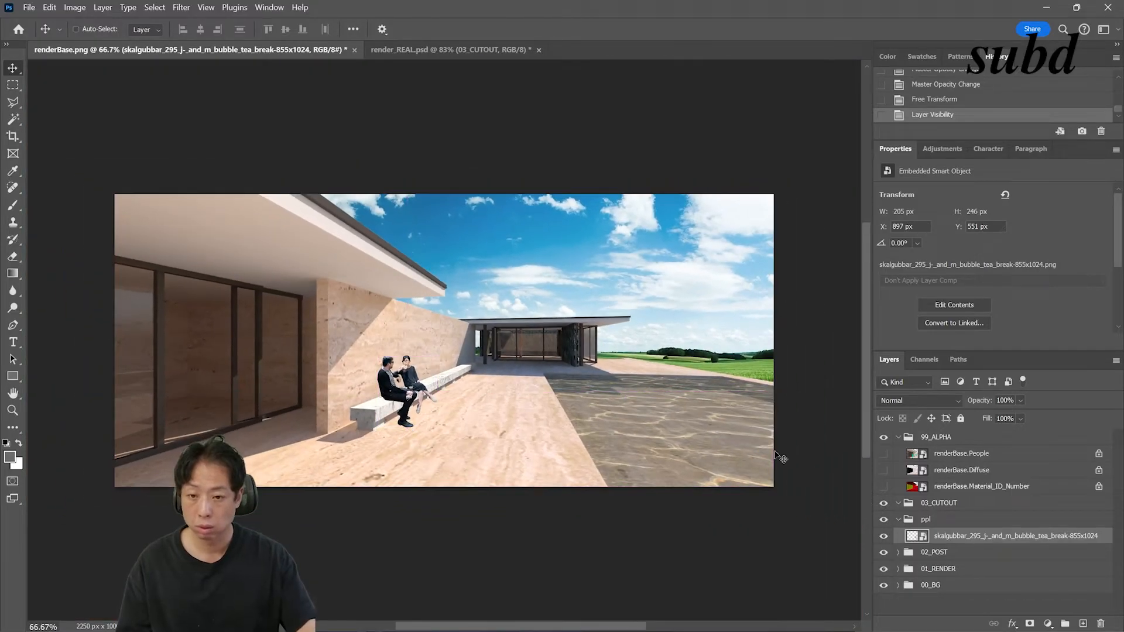
# Nudge the couple slightly right and up on the bench, to X 903 px and Y 545 px.
pyautogui.press('Right')
pyautogui.press('Right')
pyautogui.press('Right')
pyautogui.press('Up')
pyautogui.press('Up')
pyautogui.press('Up')
pyautogui.press('Up')
pyautogui.press('Up')
pyautogui.press('Up')
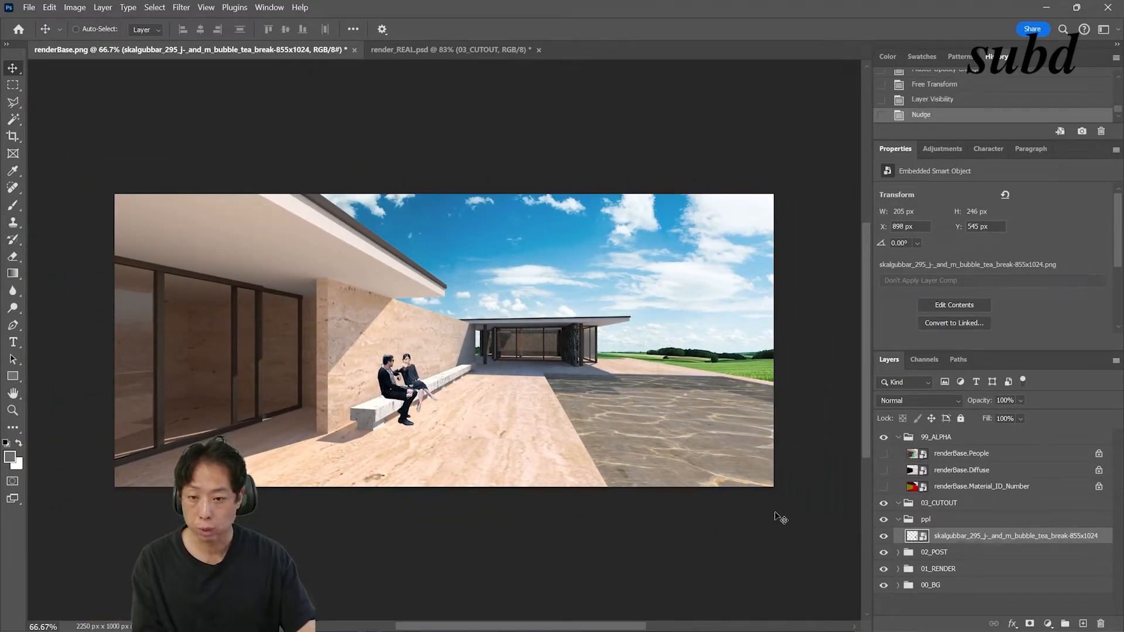
pyautogui.press('Right')
pyautogui.press('Right')
pyautogui.press('Right')
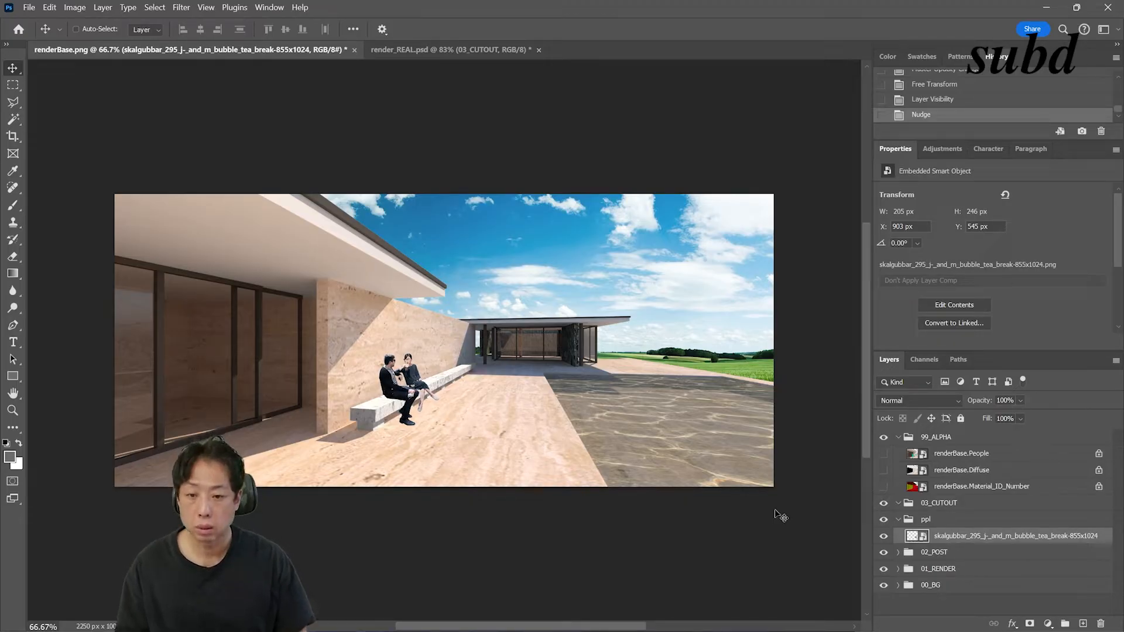
pyautogui.hotkey('ctrl', '0')
pyautogui.hotkey('ctrl', '-')
# Return to the Skalgubbar gallery in the browser and open cut-out #297 of the man carrying a bicycle.
pyautogui.hotkey('alt', 'Tab')
pyautogui.hotkey('alt', 'Tab')
pyautogui.hotkey('alt', 'Tab')
pyautogui.press('Tab')
pyautogui.hotkey('alt', 'Left')
pyautogui.scroll(-4, 1050, 317)
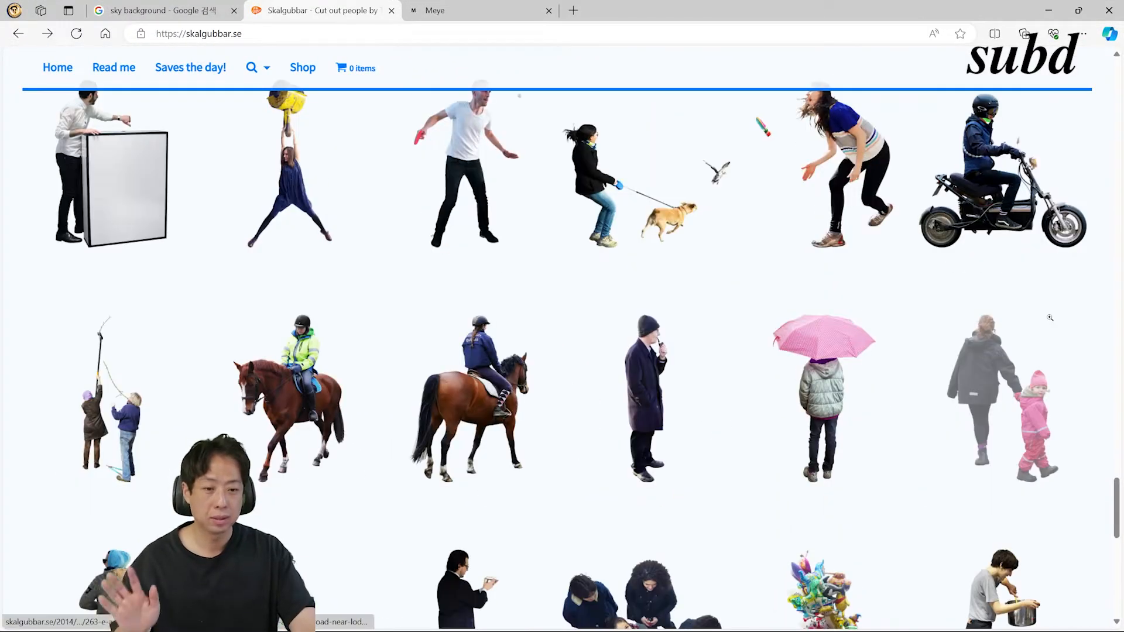
pyautogui.scroll(-3, 1050, 317)
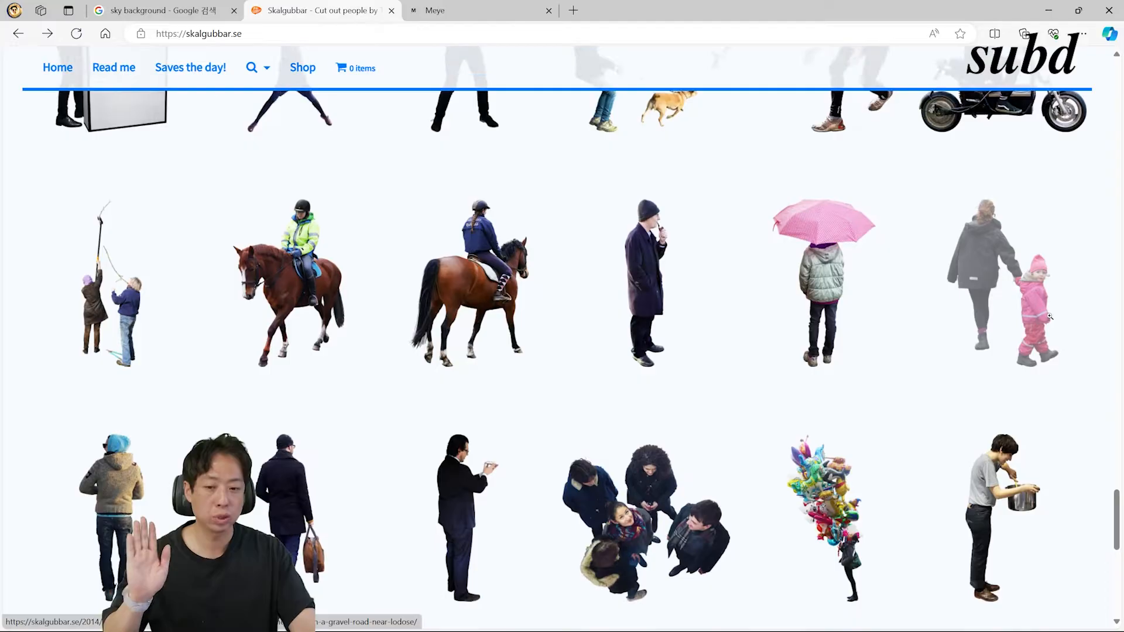
pyautogui.scroll(-2, 1064, 398)
pyautogui.scroll(-5, 1064, 398)
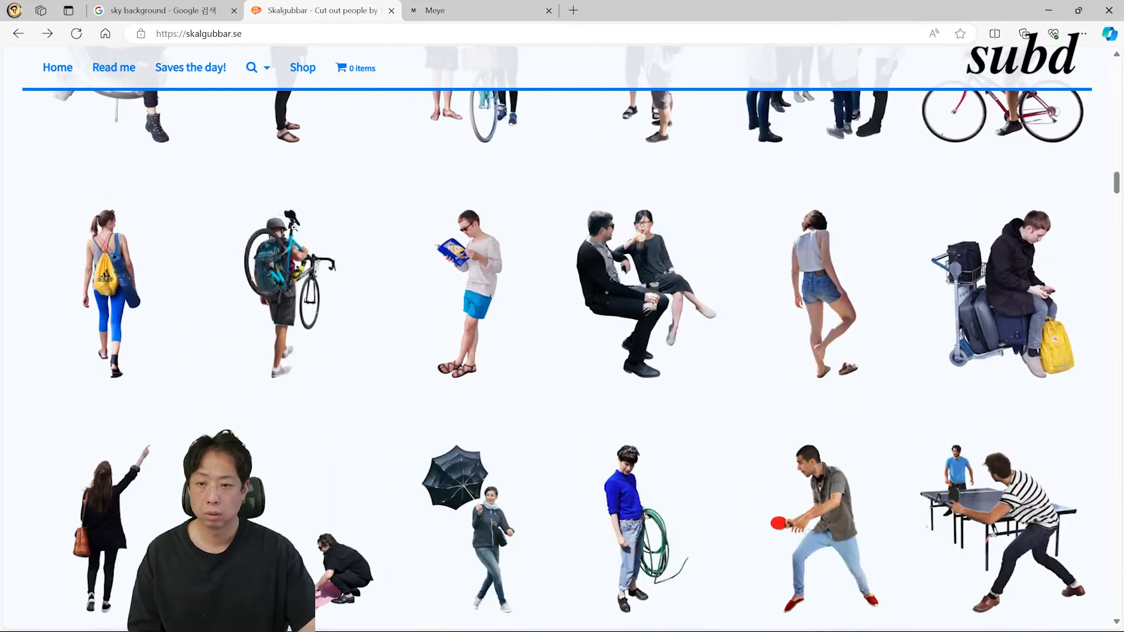
pyautogui.click(291, 263)
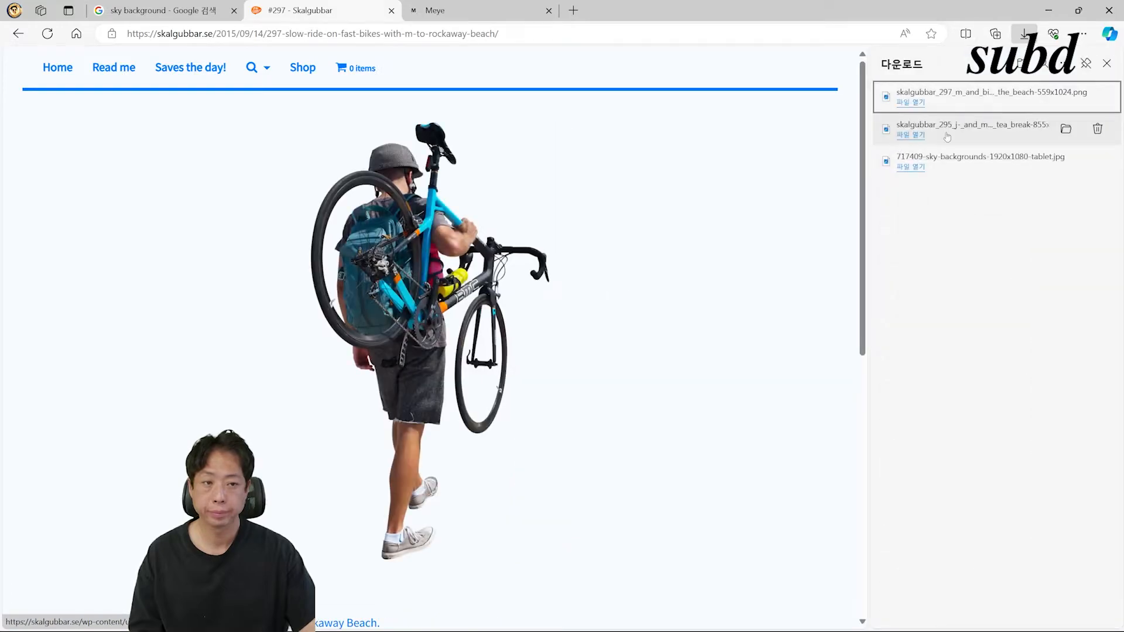
# Place the downloaded skalgubbar_297_m_and_bike_on_the_beach-559x1024.png from the Downloads folder into the renderBase.png document in Photoshop.
pyautogui.click(1054, 95)
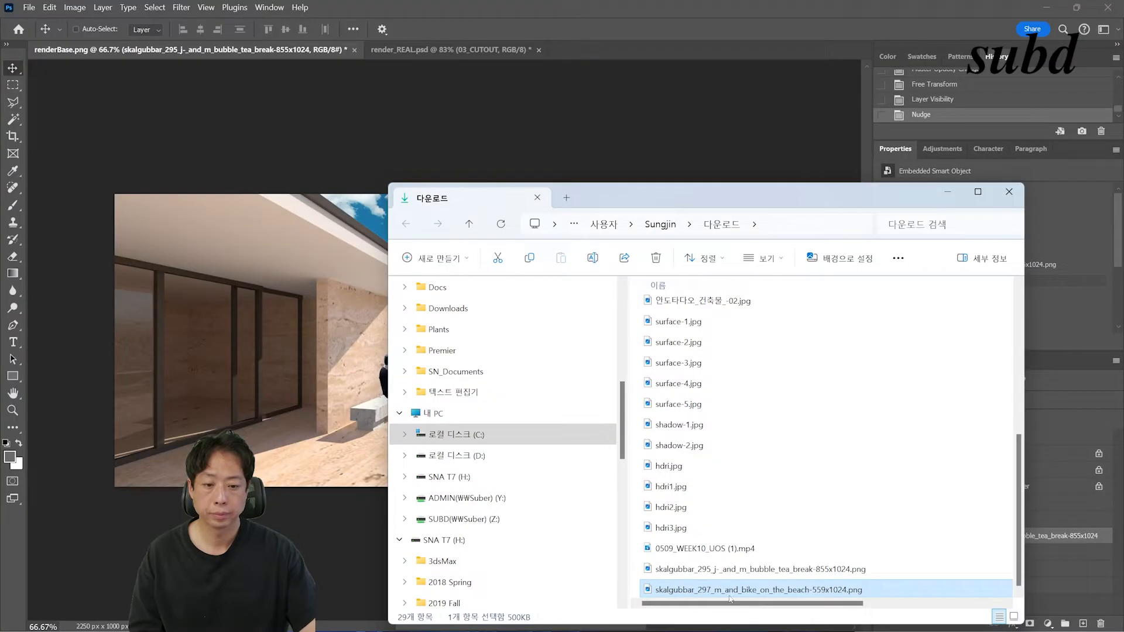
pyautogui.moveTo(730, 598); pyautogui.dragTo(216, 329)
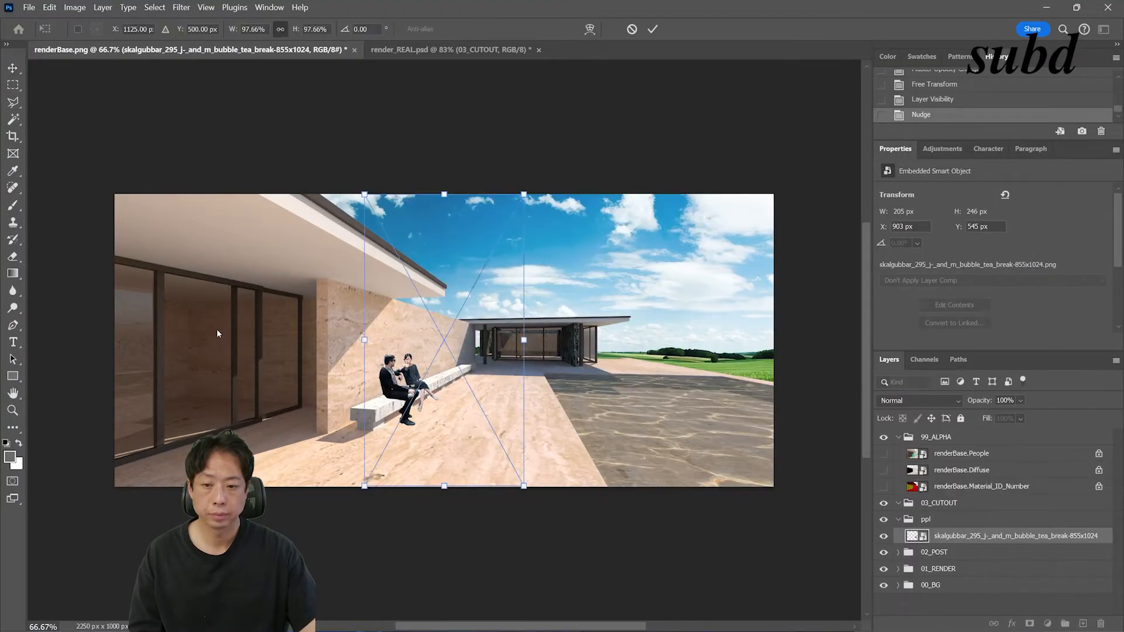
pyautogui.click(653, 29)
# Try the bicycle man's layer beneath the seated couple's layer in the ppl group, and move it back above.
pyautogui.moveTo(974, 536); pyautogui.dragTo(976, 559)
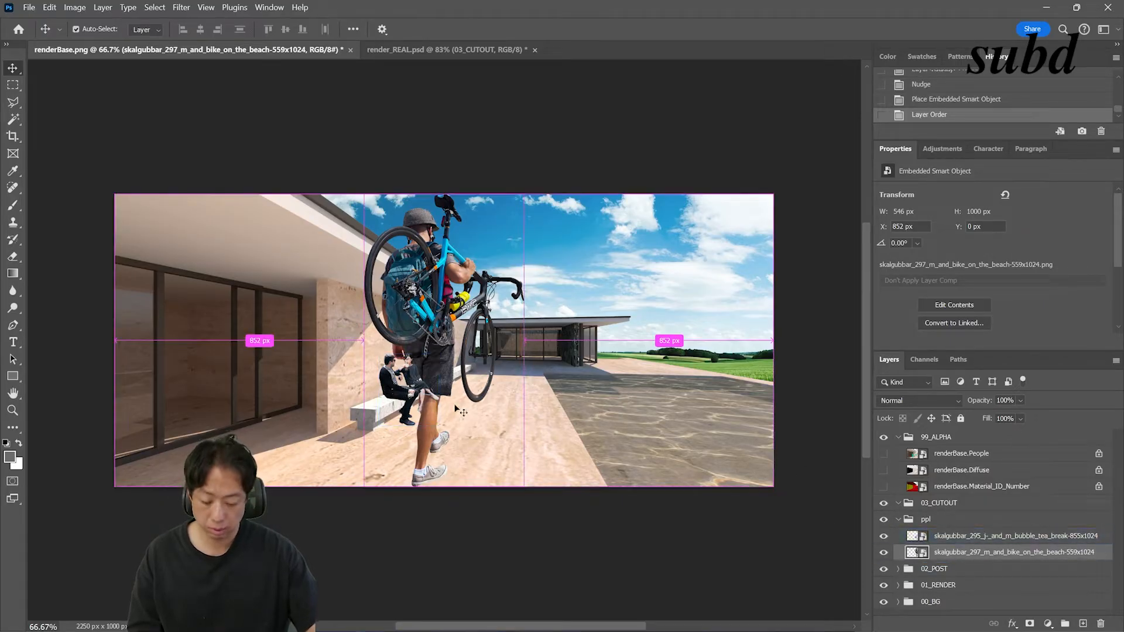
pyautogui.scroll(2, 457, 408)
pyautogui.moveTo(488, 418); pyautogui.dragTo(520, 328)
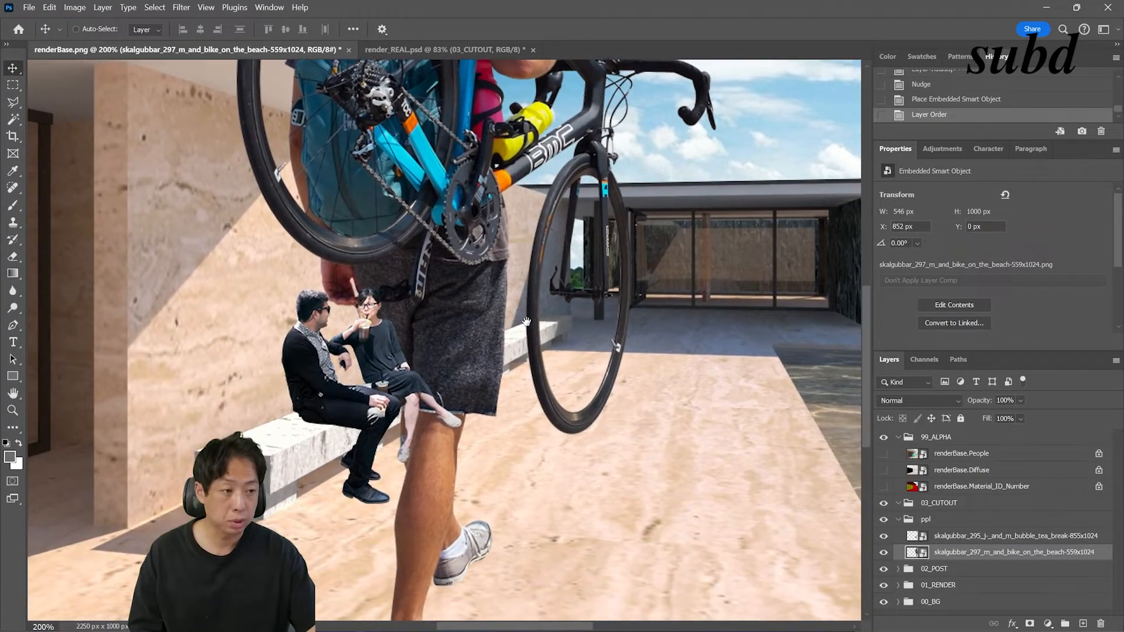
pyautogui.moveTo(951, 551); pyautogui.dragTo(944, 525)
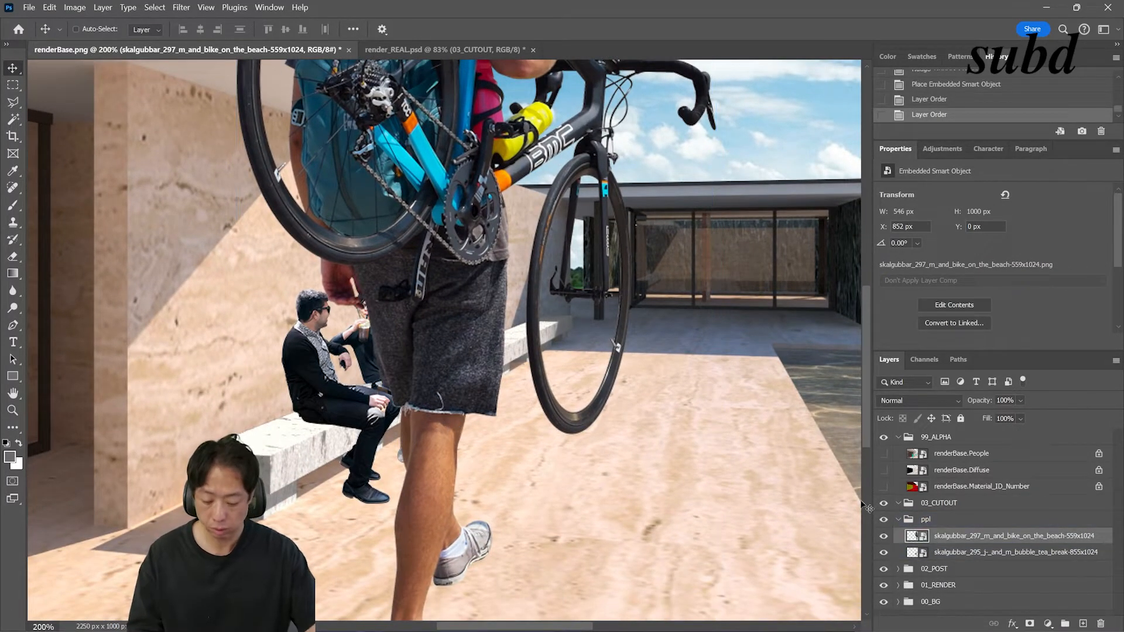
# Show the renderBase.People reference layer, move the bicycle man over the standing silhouette with the briefcase and scale him to 60%.
pyautogui.hotkey('ctrl', '-')
pyautogui.hotkey('ctrl', '-')
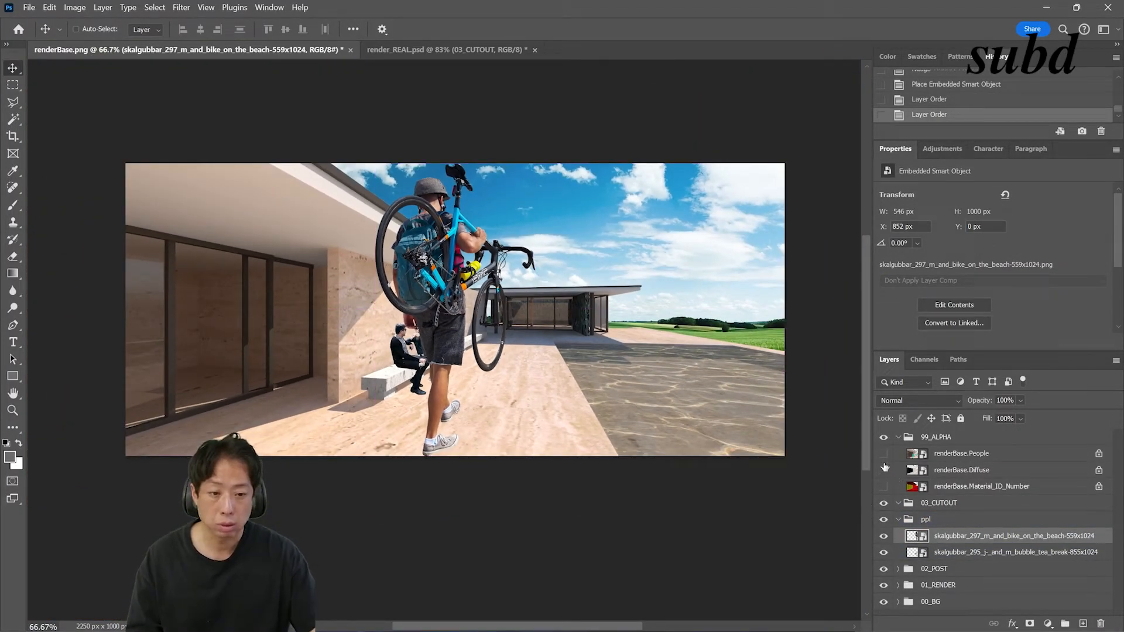
pyautogui.click(883, 454)
pyautogui.hotkey('ctrl', 't')
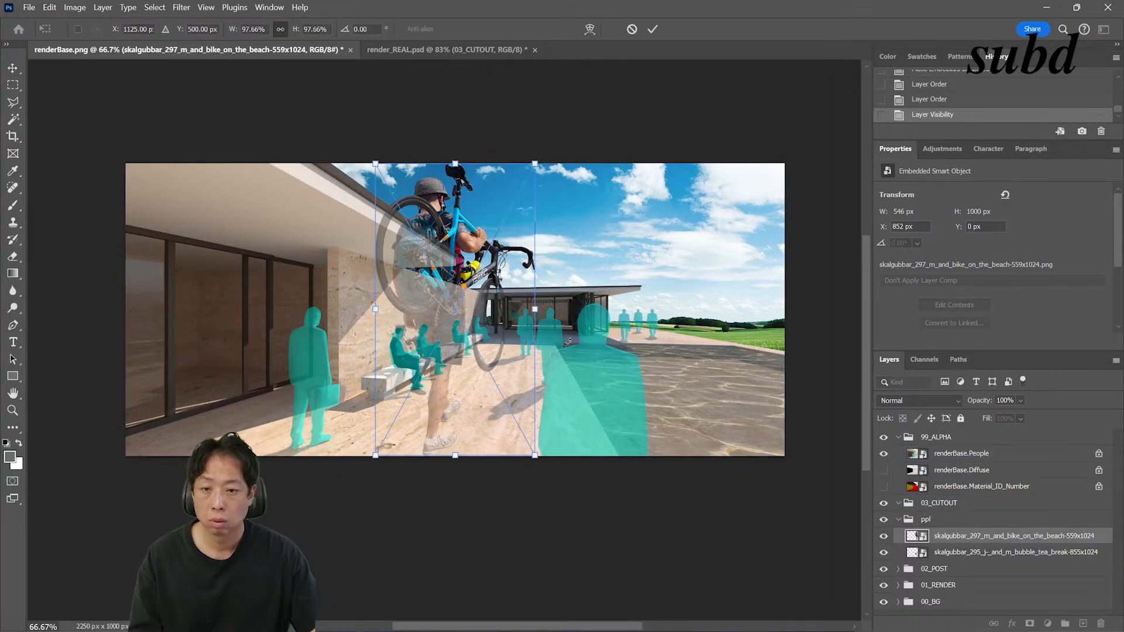
pyautogui.write('30')
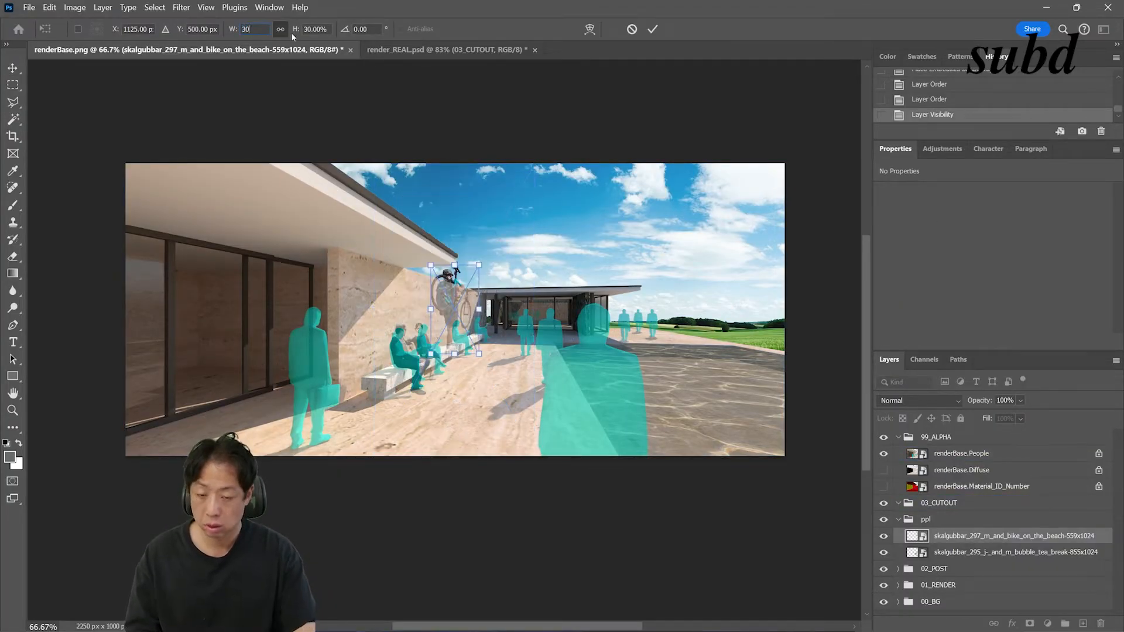
pyautogui.moveTo(455, 298); pyautogui.dragTo(326, 384)
pyautogui.write('45')
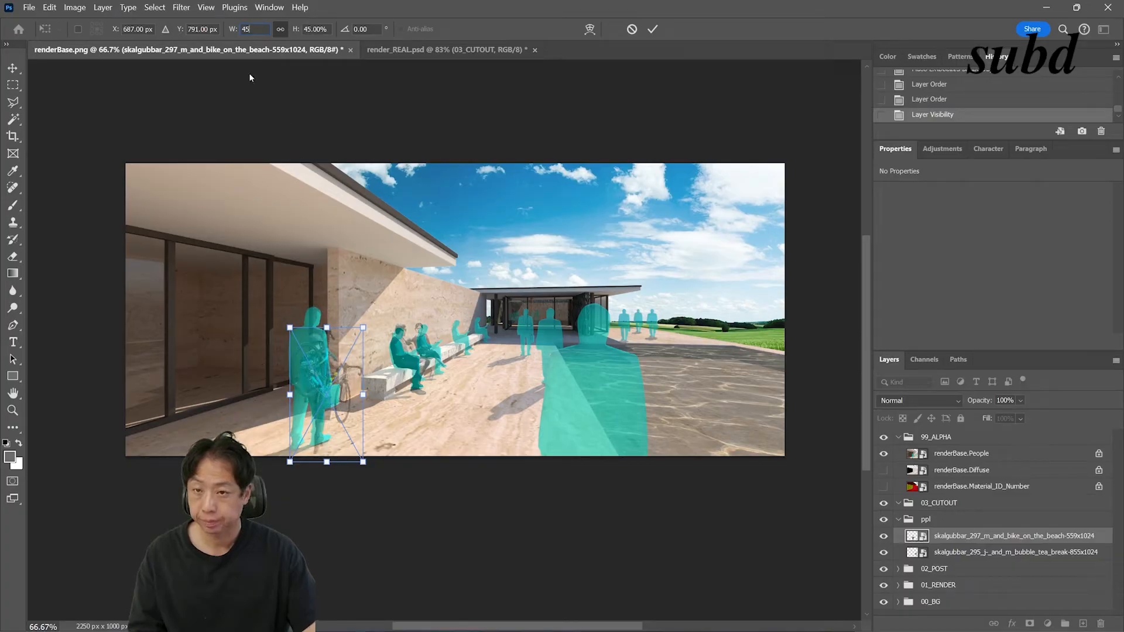
pyautogui.write('60')
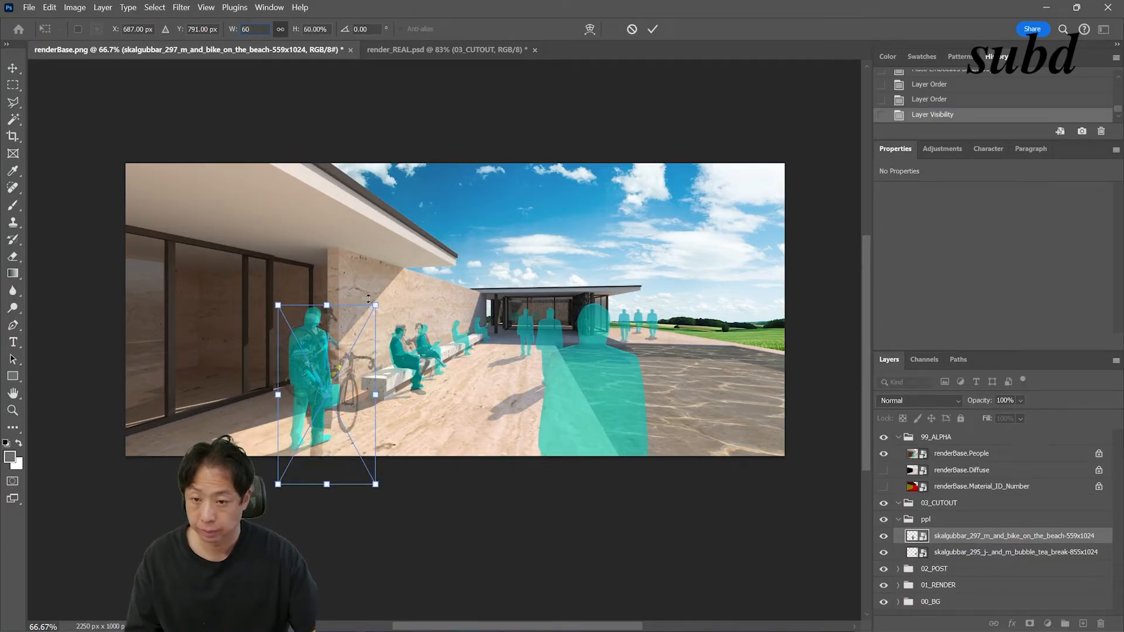
pyautogui.hotkey('ctrl', '+')
pyautogui.hotkey('ctrl', '+')
pyautogui.hotkey('ctrl', '-')
pyautogui.hotkey('ctrl', '+')
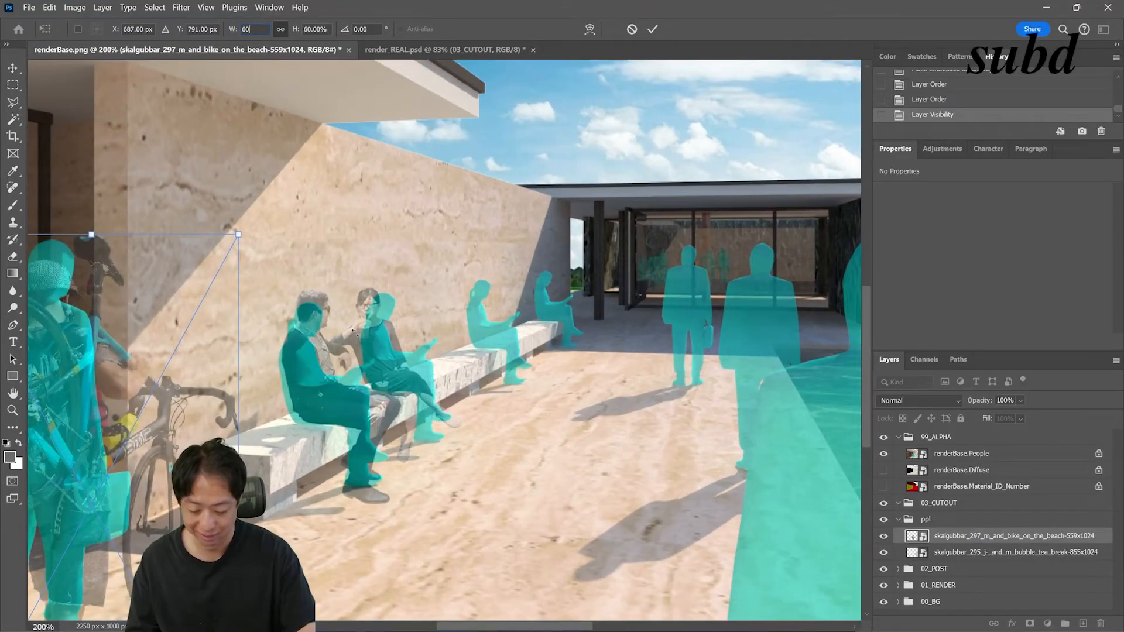
pyautogui.hotkey('ctrl', '-')
pyautogui.hotkey('ctrl', '-')
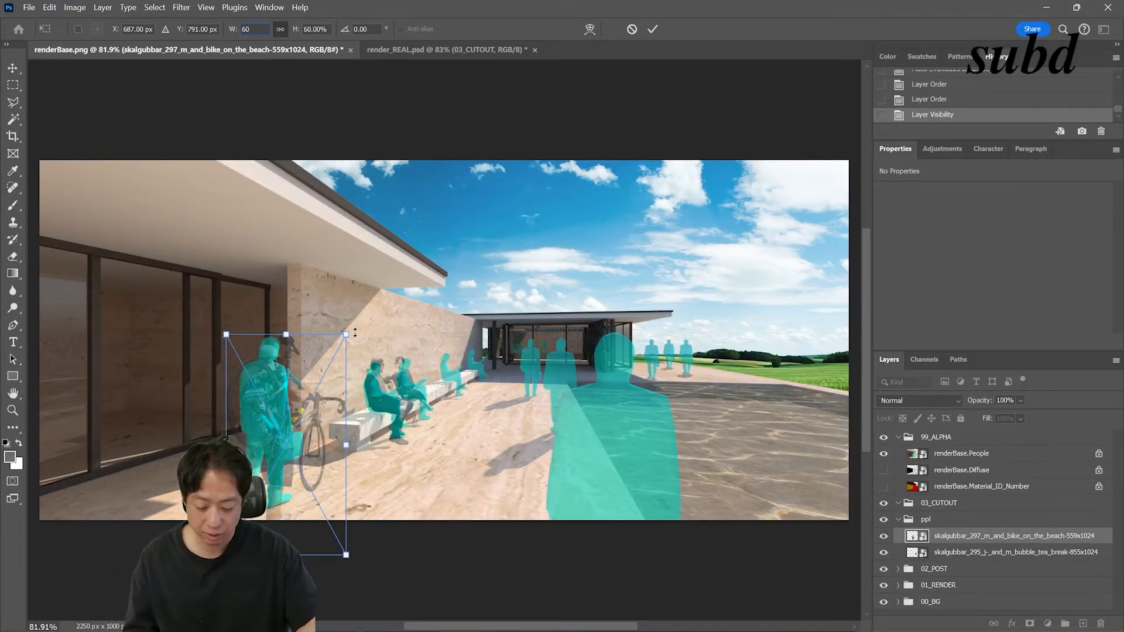
pyautogui.hotkey('ctrl', '+')
pyautogui.hotkey('ctrl', '+')
pyautogui.hotkey('ctrl', '-')
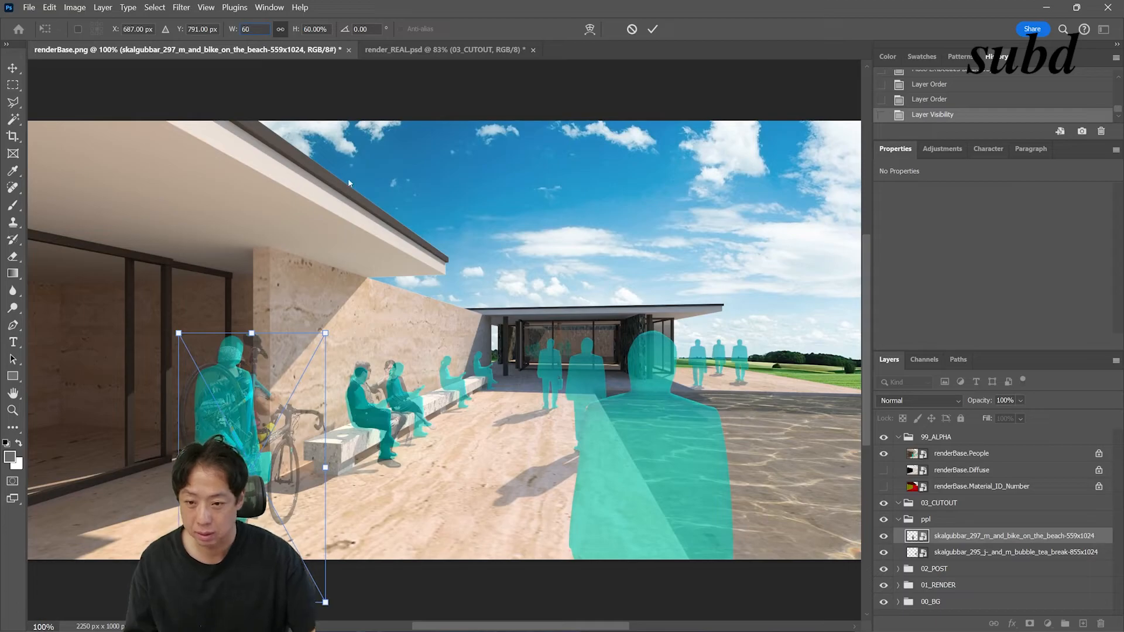
pyautogui.press('Return')
# Move the bicycle man beside the briefcase silhouette, towards the bench, and scale him to 50%.
pyautogui.hotkey('ctrl', '+')
pyautogui.hotkey('ctrl', '+')
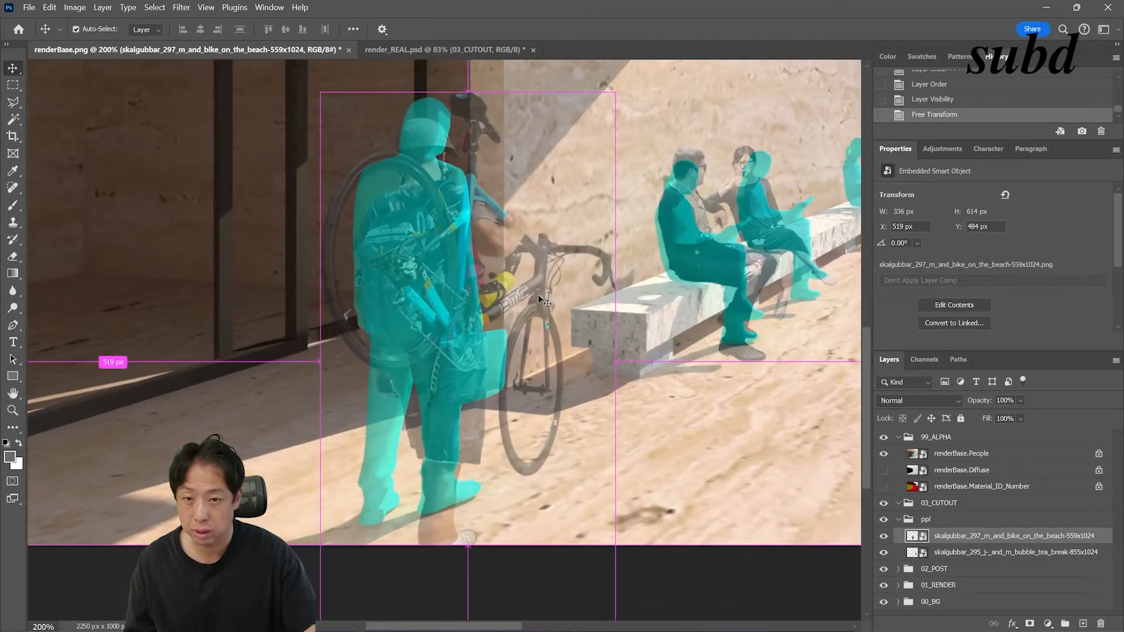
pyautogui.moveTo(538, 294); pyautogui.dragTo(620, 269)
pyautogui.hotkey('ctrl', 't')
pyautogui.write('50')
pyautogui.press('Return')
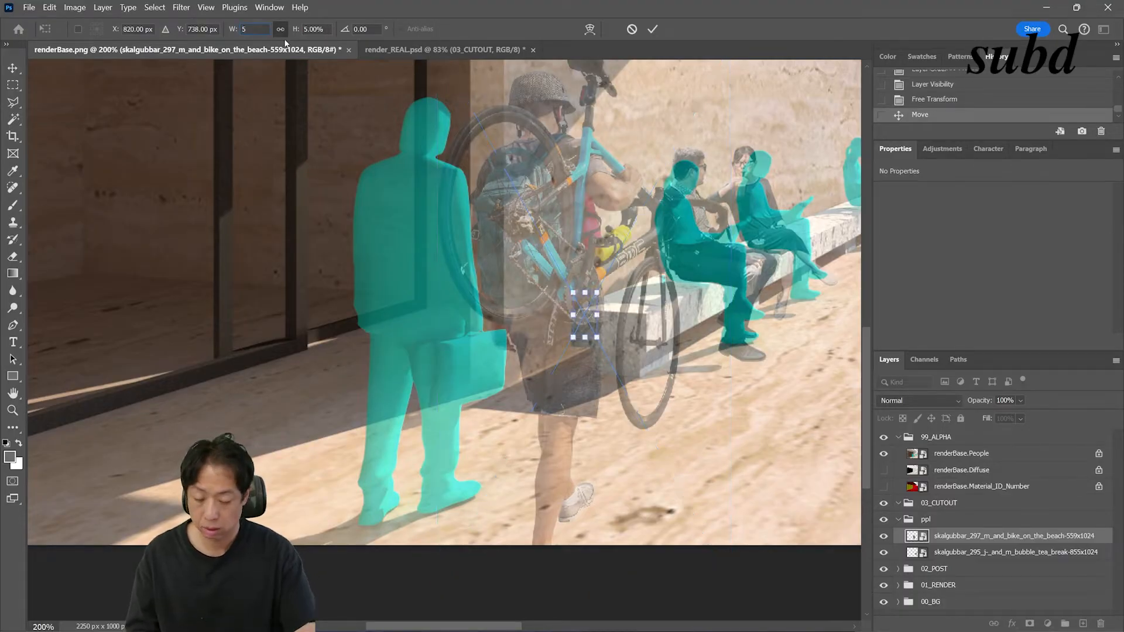
pyautogui.click(652, 28)
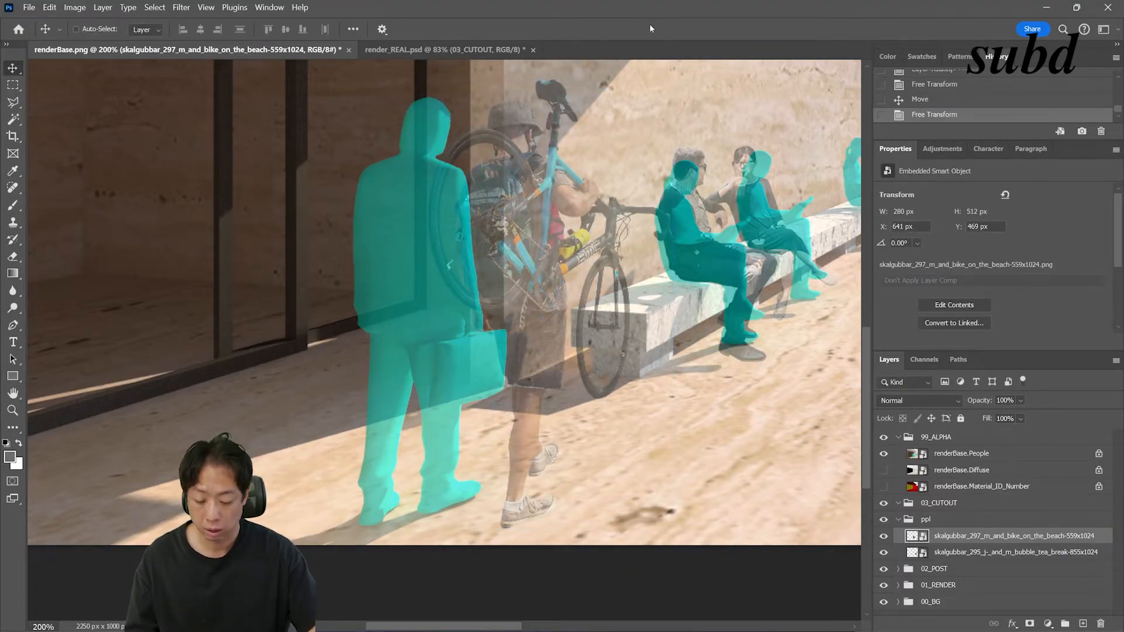
# Hide the renderBase.People reference layer and shift the bicycle man left to X 616 px.
pyautogui.hotkey('ctrl', '-')
pyautogui.hotkey('ctrl', '-')
pyautogui.click(900, 457)
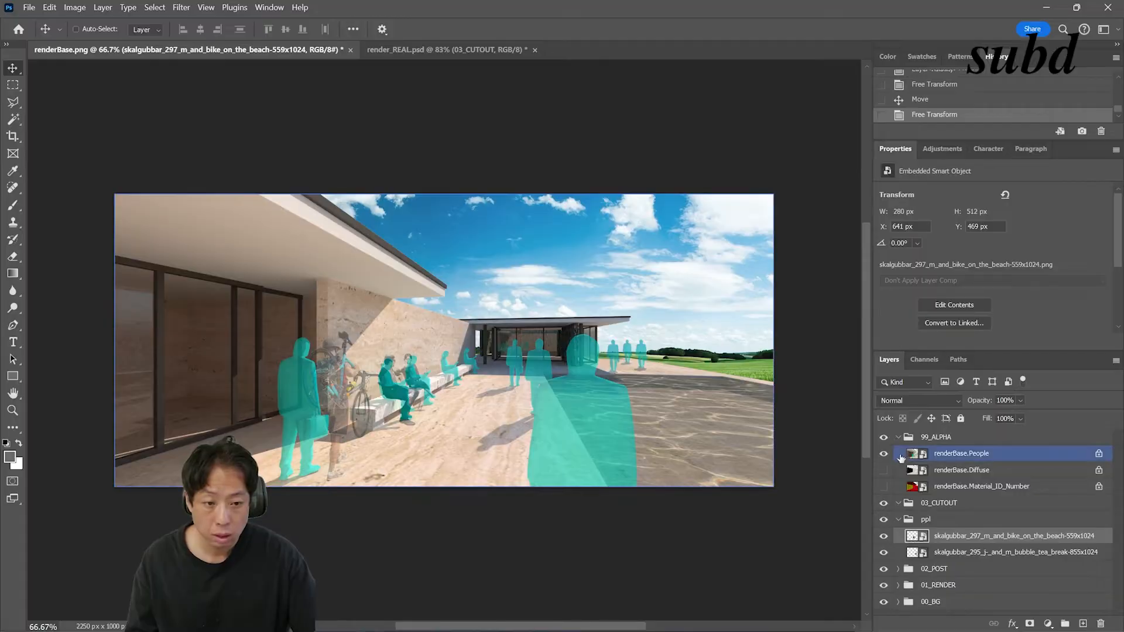
pyautogui.click(884, 456)
pyautogui.moveTo(356, 389)
pyautogui.mouseDown()
pyautogui.moveTo(288, 389)
pyautogui.moveTo(346, 389)
pyautogui.mouseUp()
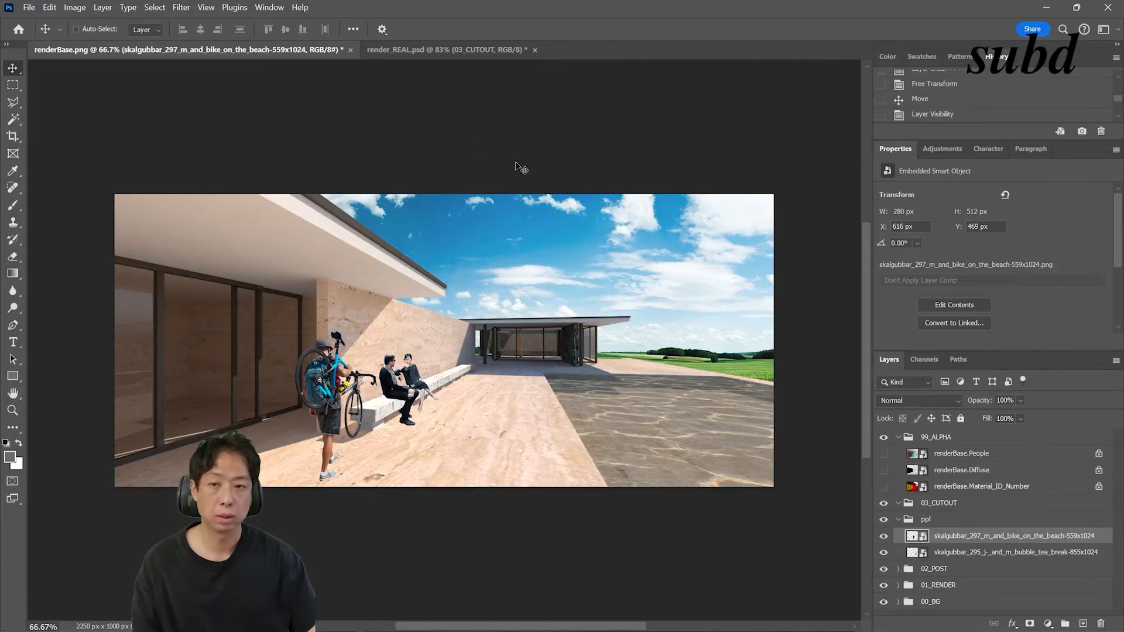
# Check the example composition in render_REAL.psd, return to renderBase.png, show the rulers and add a horizontal guide near the horizon.
pyautogui.click(448, 50)
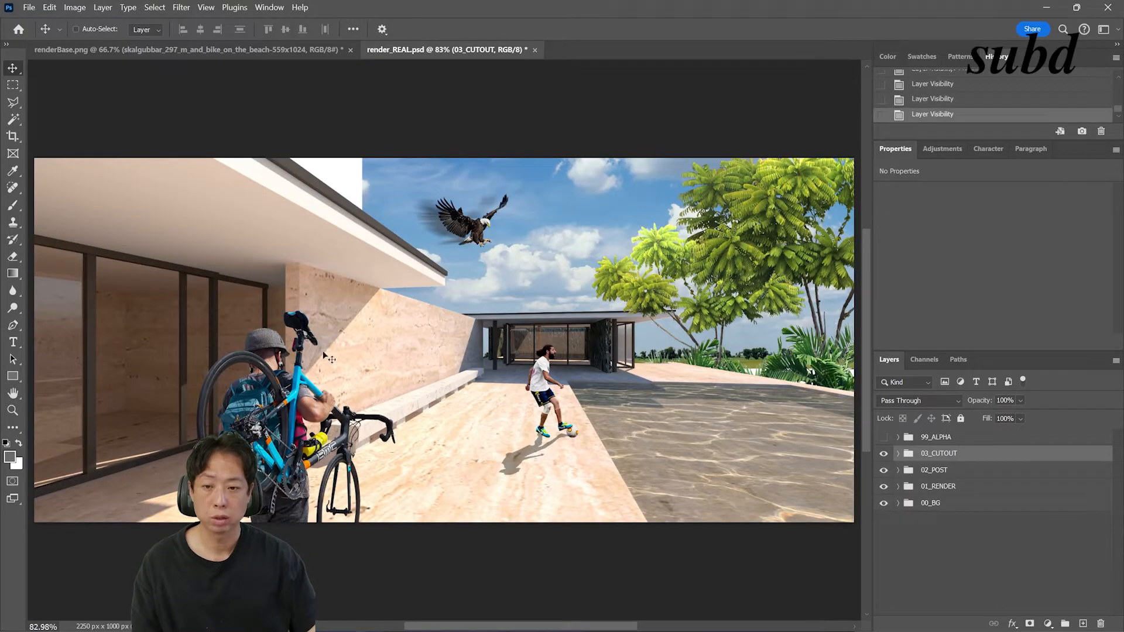
pyautogui.click(218, 50)
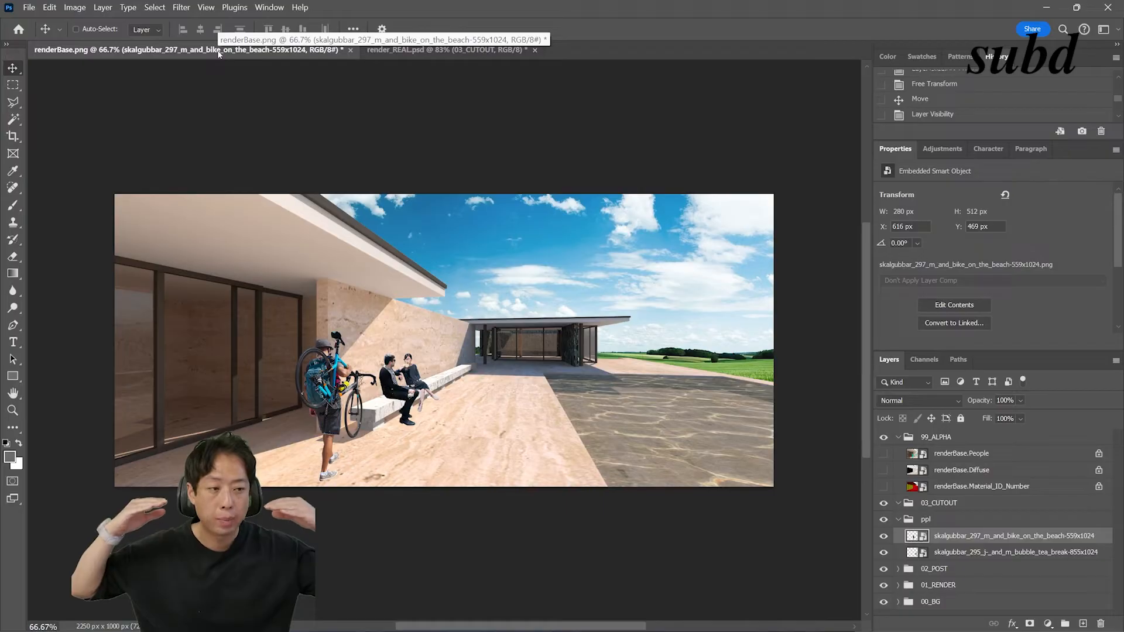
pyautogui.hotkey('ctrl', 'r')
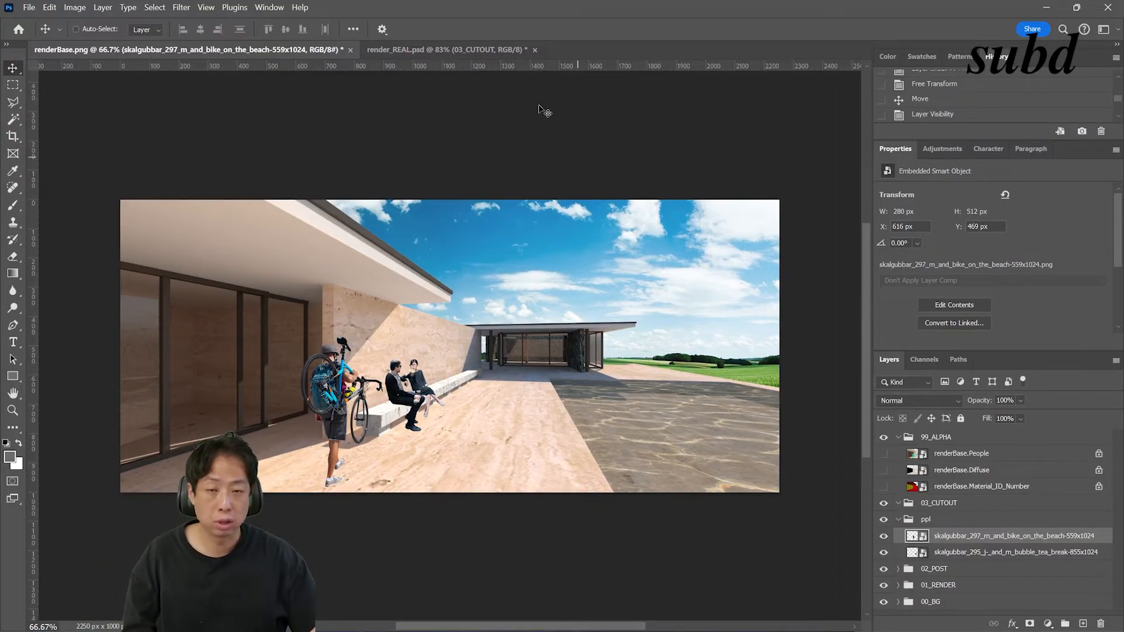
pyautogui.moveTo(564, 64); pyautogui.dragTo(628, 351)
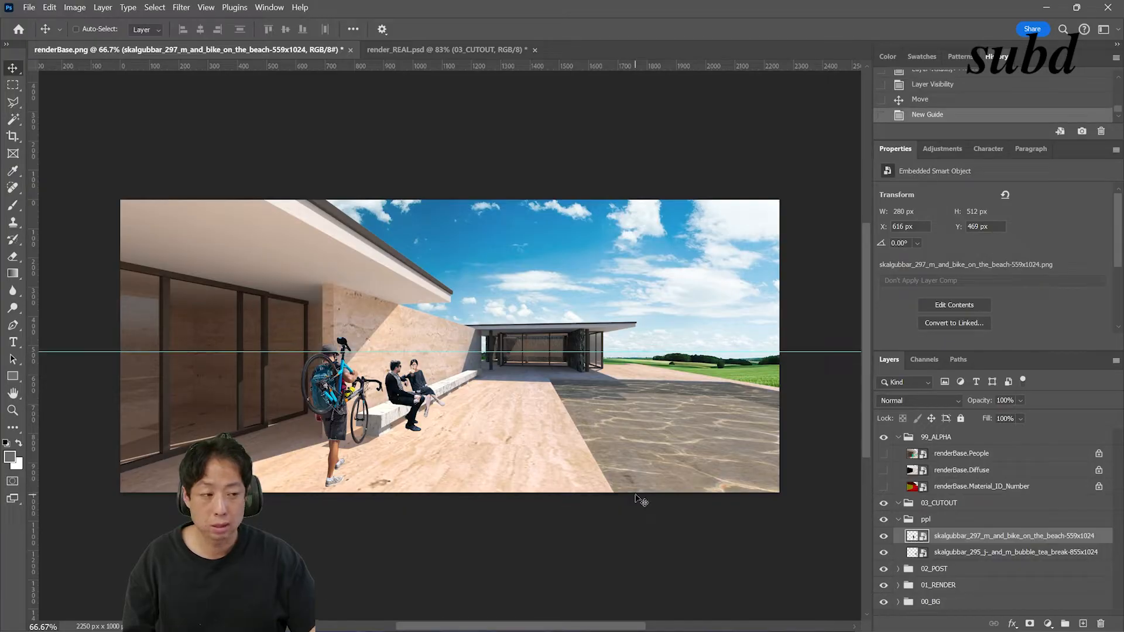
# Adjust the guide to the head height of the standing silhouettes, showing the renderBase.People layer for reference and hiding it again.
pyautogui.hotkey('ctrl', '+')
pyautogui.hotkey('ctrl', '+')
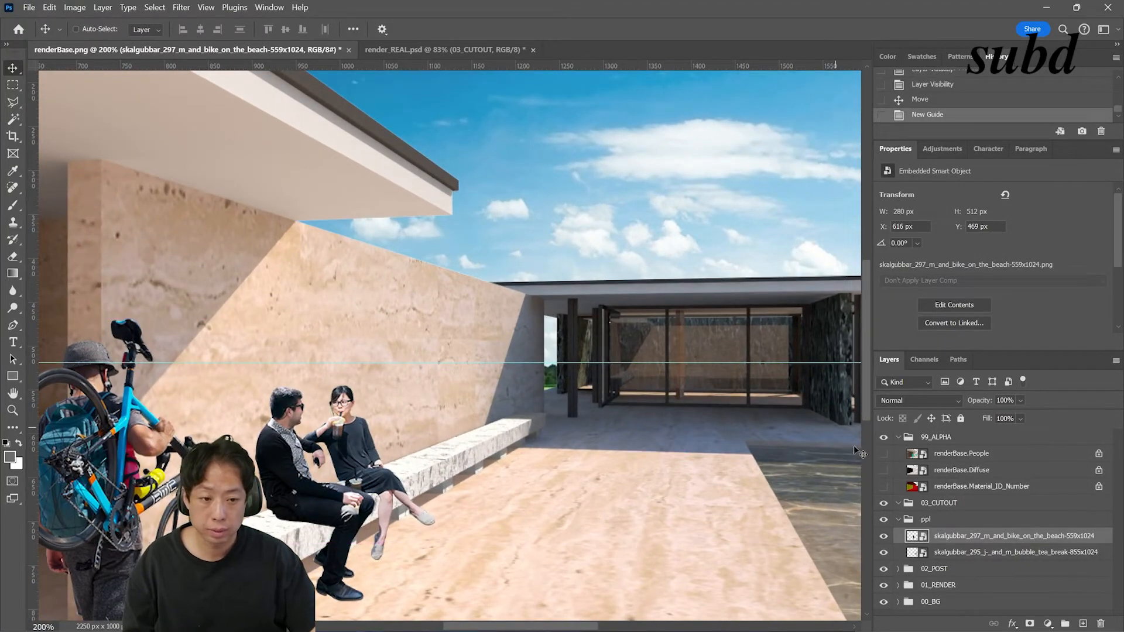
pyautogui.click(884, 454)
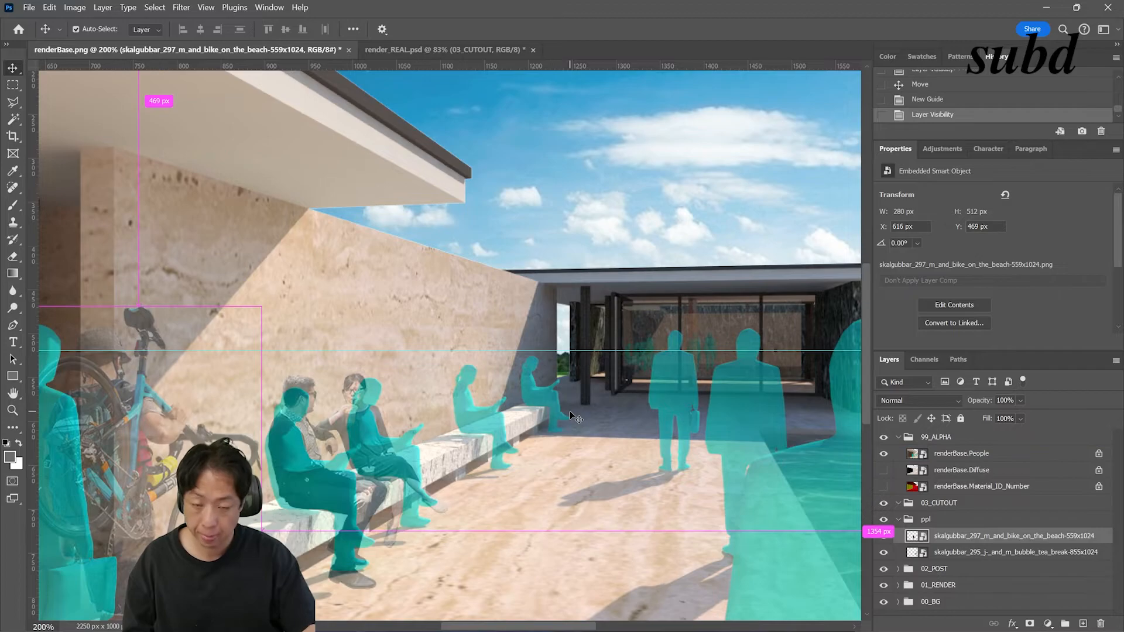
pyautogui.hotkey('ctrl', '-')
pyautogui.moveTo(530, 350); pyautogui.dragTo(528, 346)
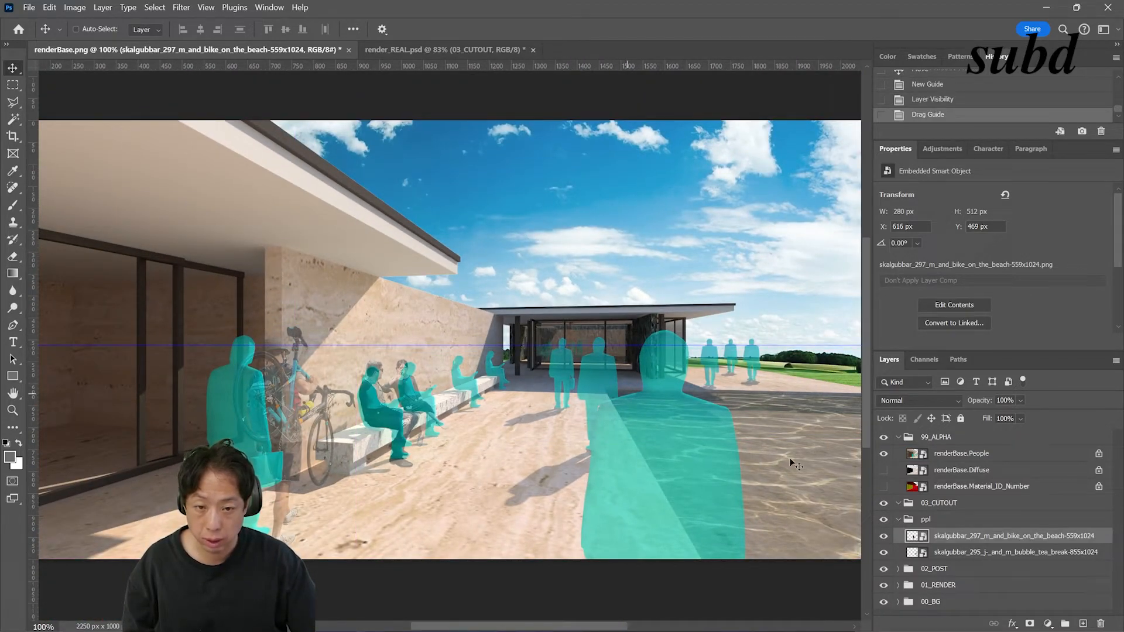
pyautogui.moveTo(613, 478); pyautogui.dragTo(668, 470)
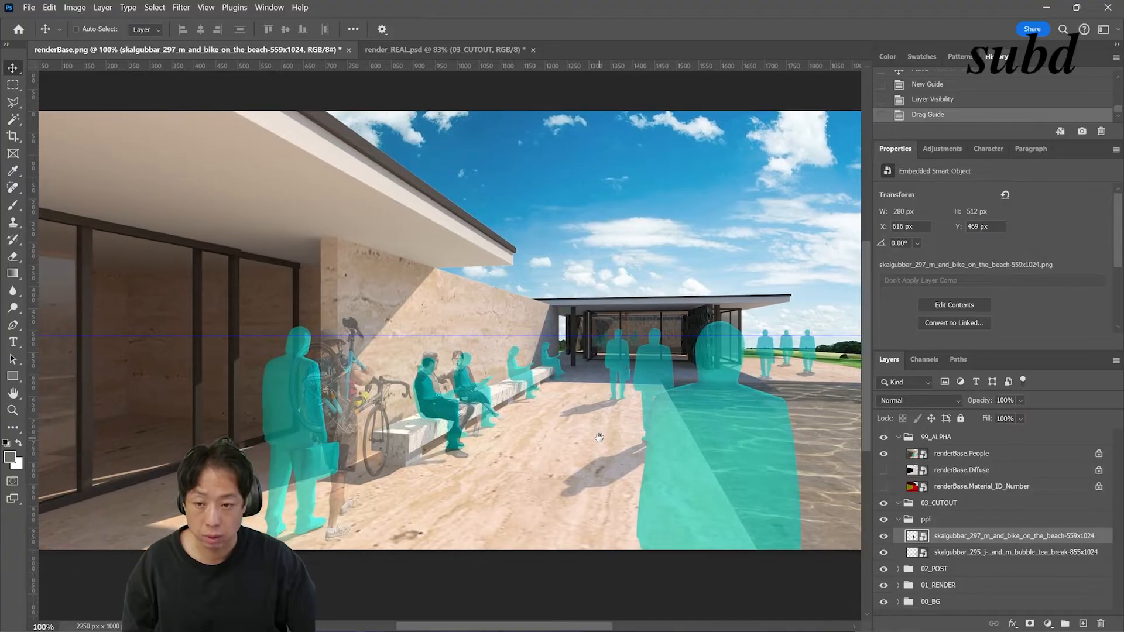
pyautogui.click(884, 453)
pyautogui.hotkey('ctrl', '-')
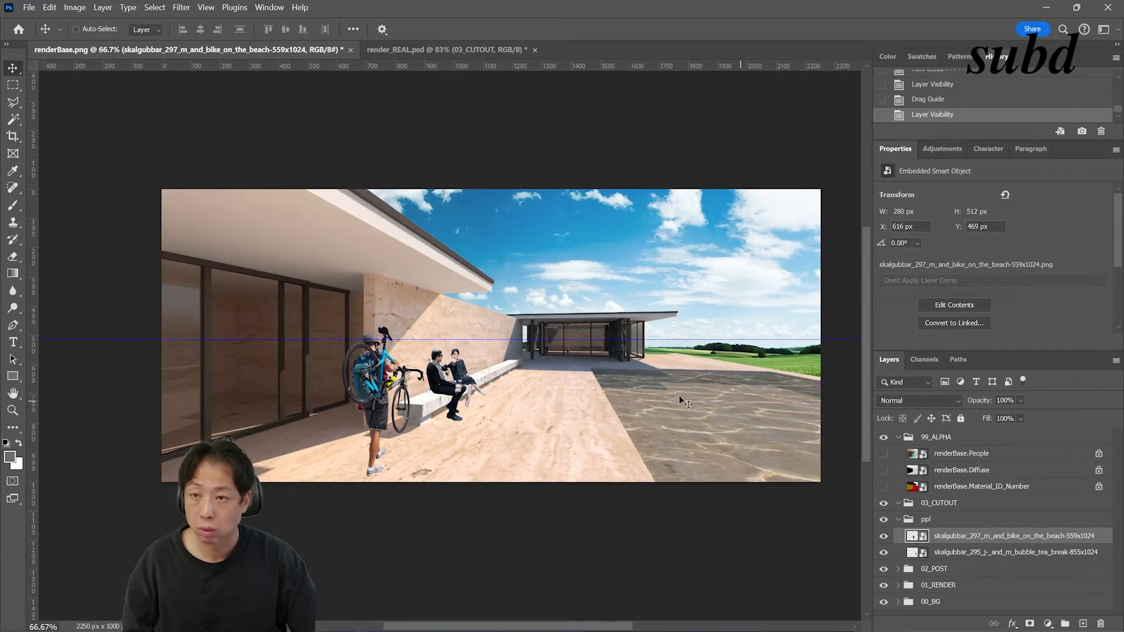
# Scale the bicycle man to 80%, position him at X 492 px and Y 420 px in the foreground, and hide the guides.
pyautogui.hotkey('ctrl', 't')
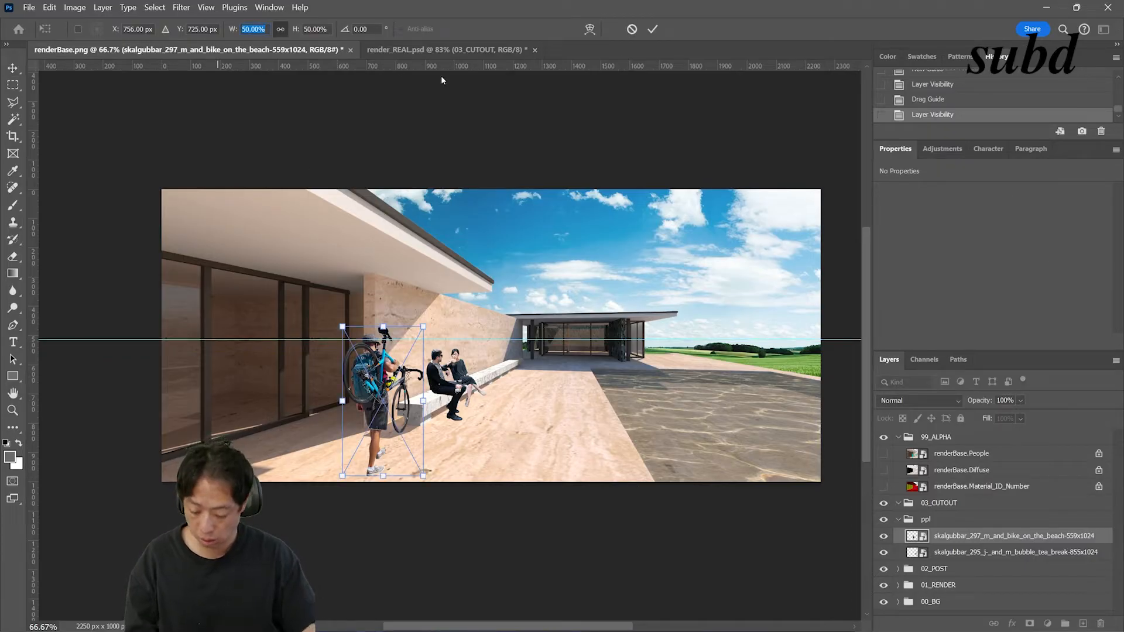
pyautogui.write('80')
pyautogui.press('Return')
pyautogui.moveTo(408, 342); pyautogui.dragTo(396, 377)
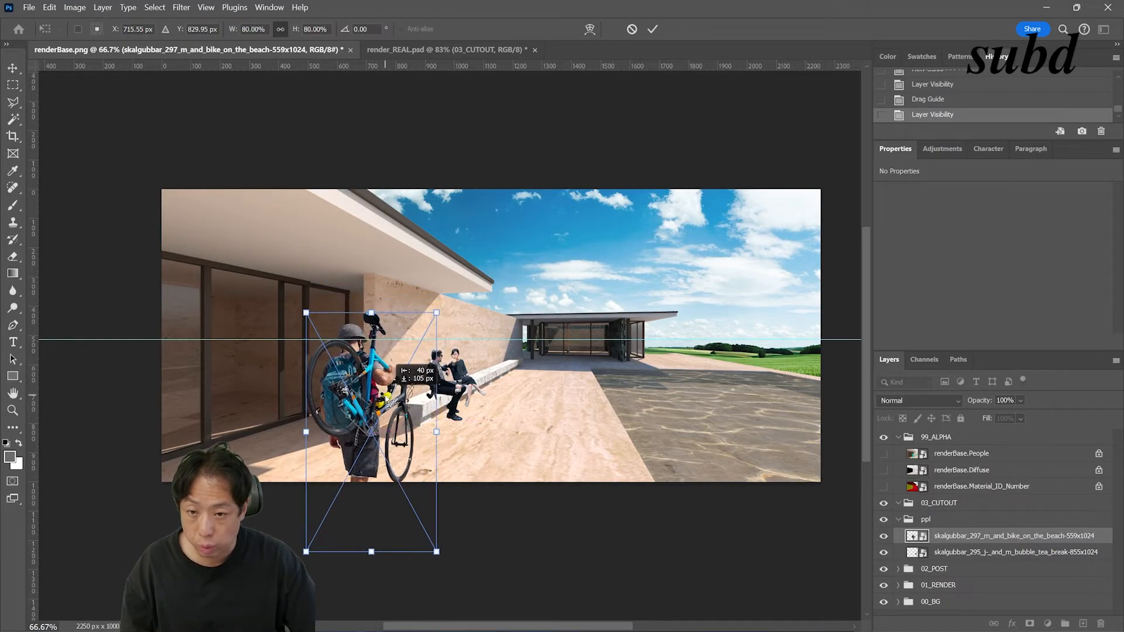
pyautogui.click(655, 29)
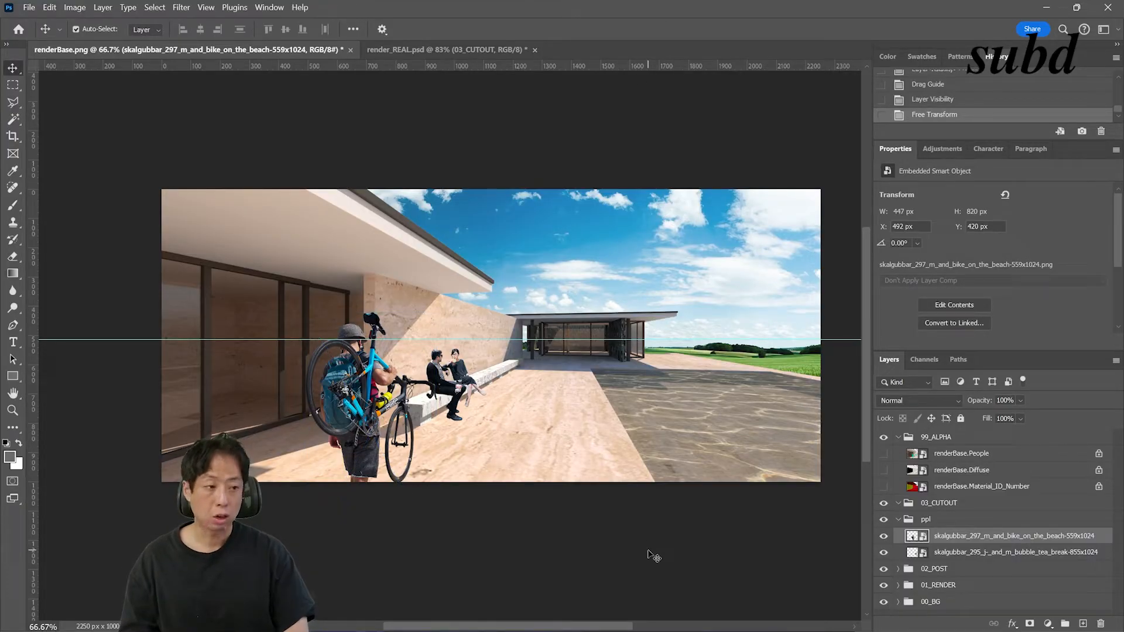
pyautogui.hotkey('ctrl', ';')
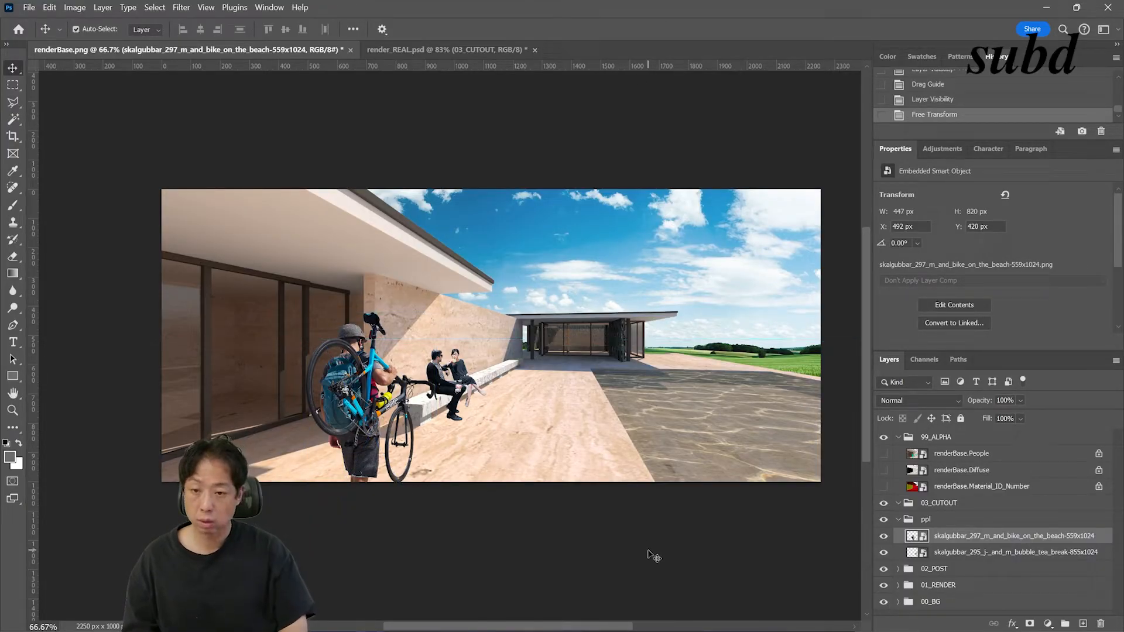
# Move the bicycle man left to X 420 px, keeping Y at 420 px, and hide the rulers.
pyautogui.moveTo(364, 389); pyautogui.dragTo(342, 369)
pyautogui.hotkey('ctrl', 'z')
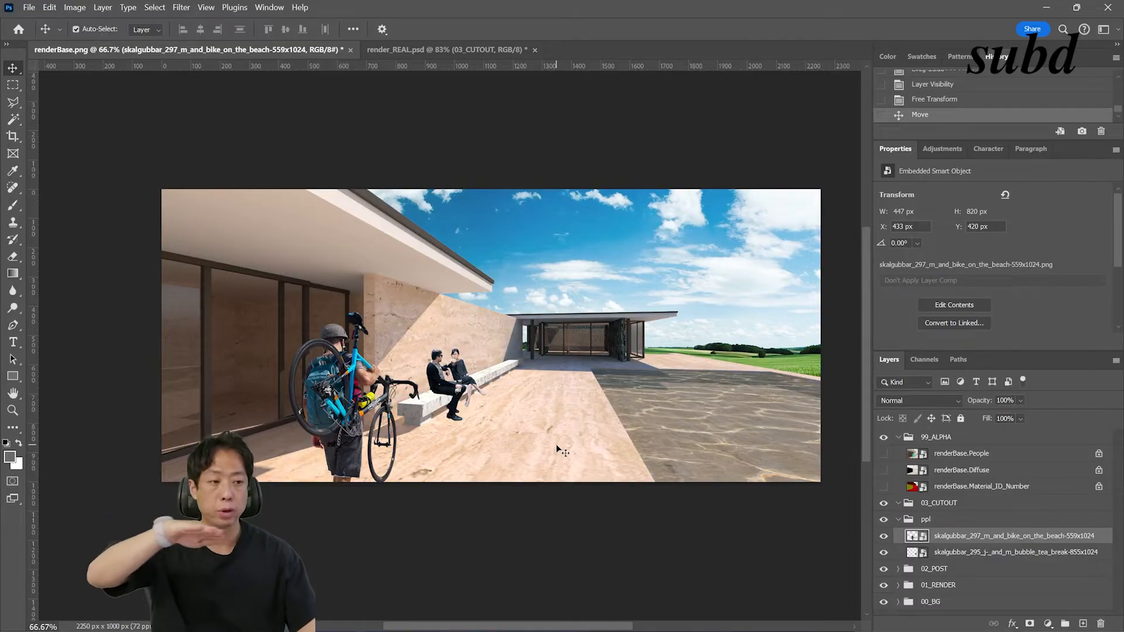
pyautogui.press('Left')
pyautogui.press('Left')
pyautogui.press('Left')
pyautogui.press('Left')
pyautogui.press('Left')
pyautogui.press('Left')
pyautogui.press('Left')
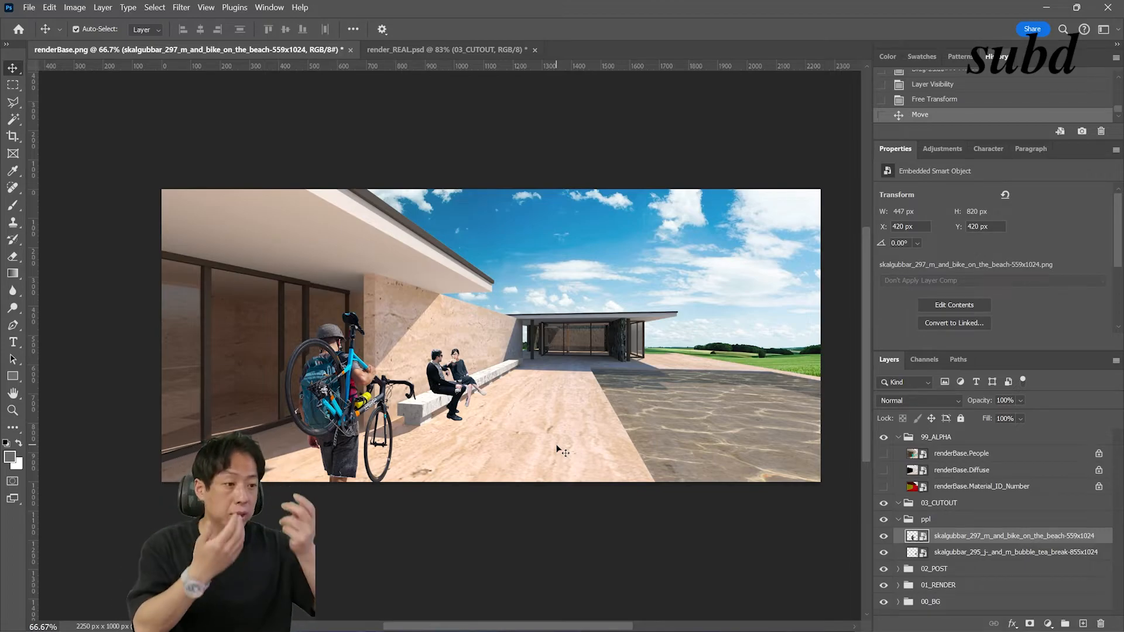
pyautogui.scroll(2, 559, 451)
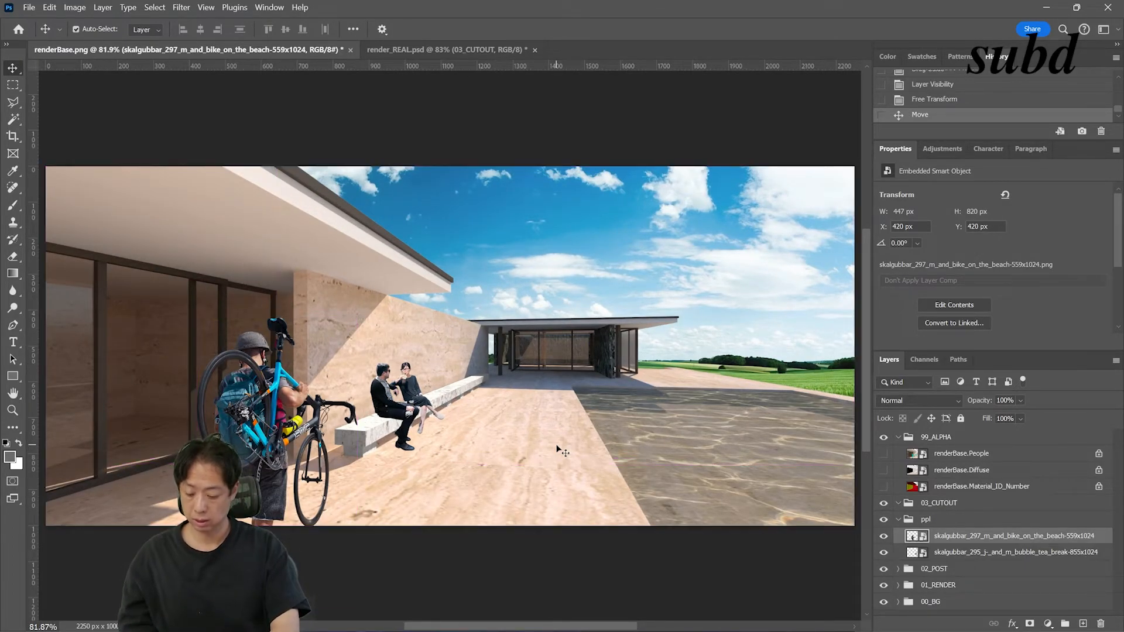
pyautogui.hotkey('ctrl', 'r')
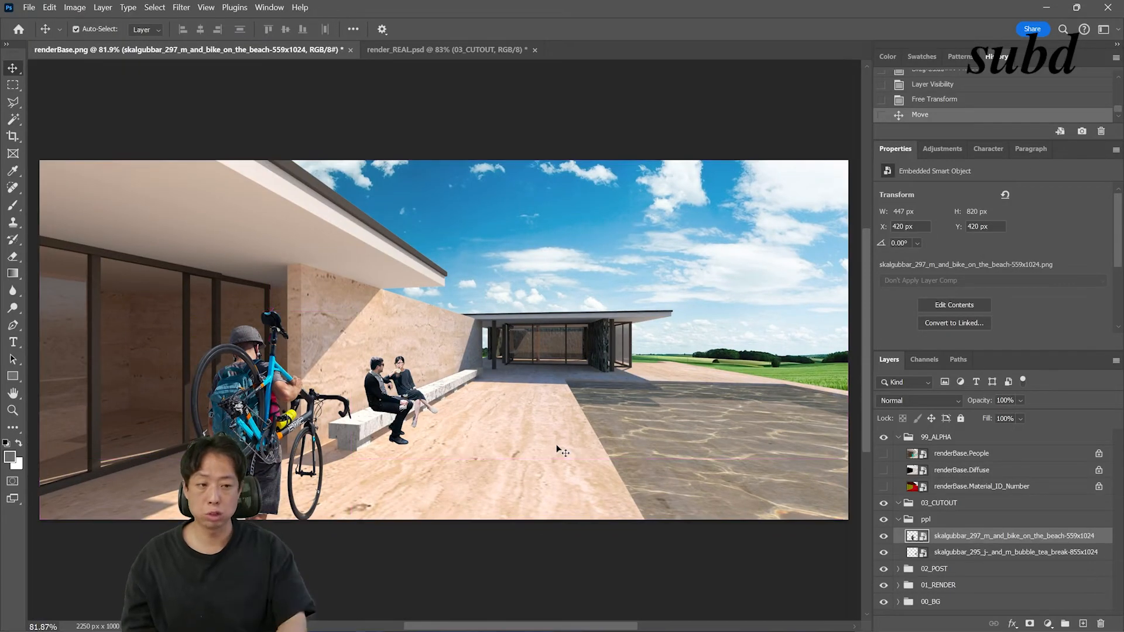
# Save the document as a Photoshop file named renderWorking.psd in the renderBase folder.
pyautogui.hotkey('ctrl', 'shift', 's')
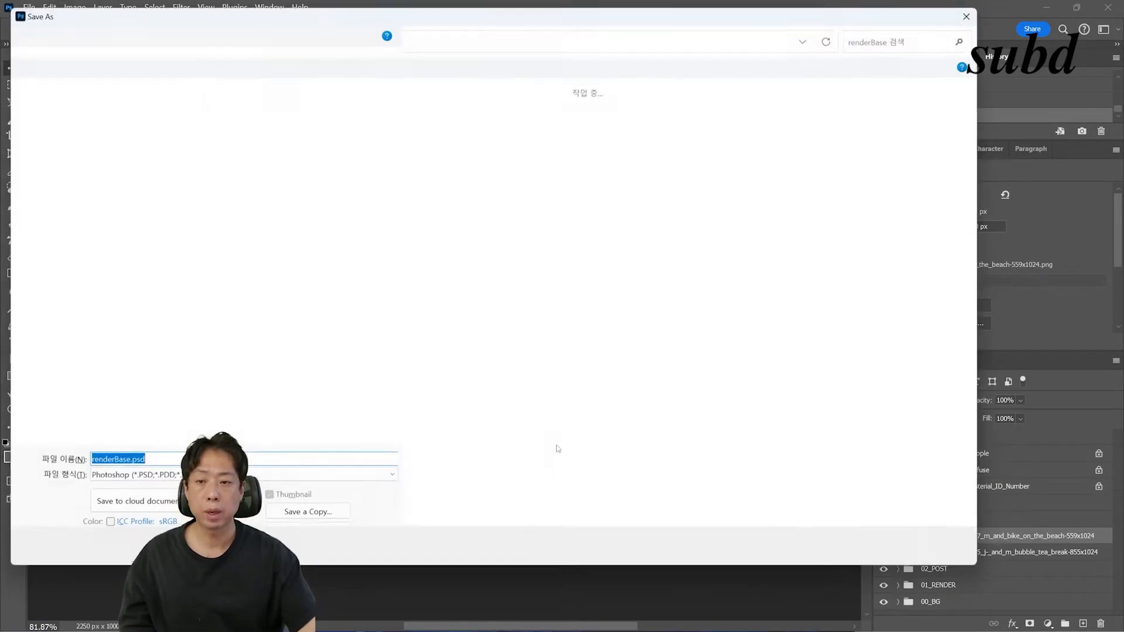
pyautogui.click(131, 469)
pyautogui.press('BackSpace')
pyautogui.press('BackSpace')
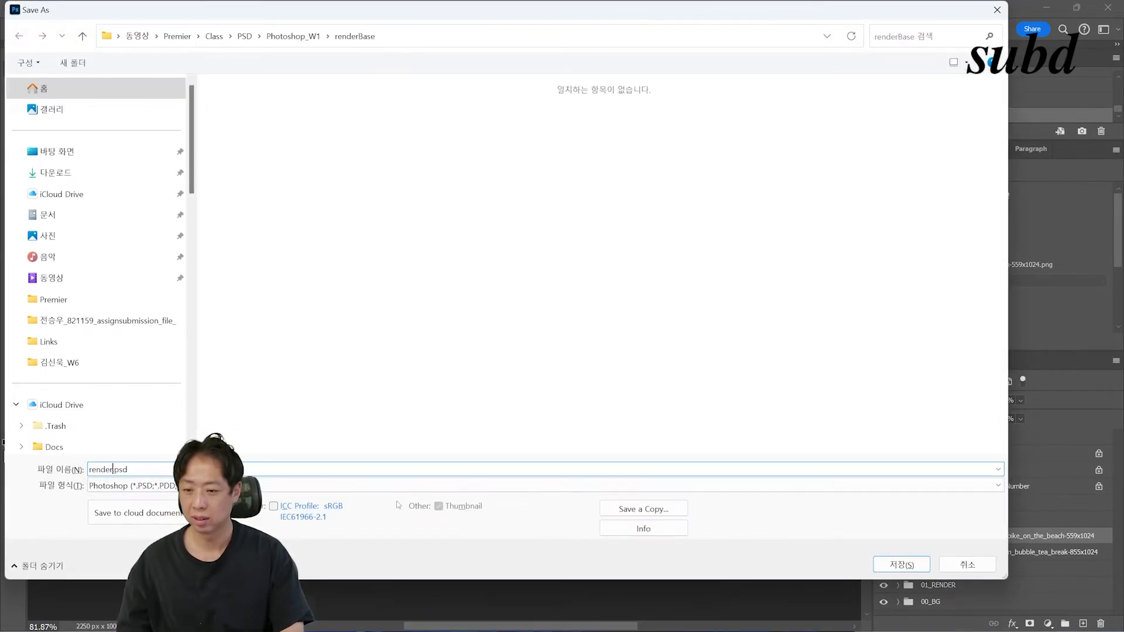
pyautogui.write('Working')
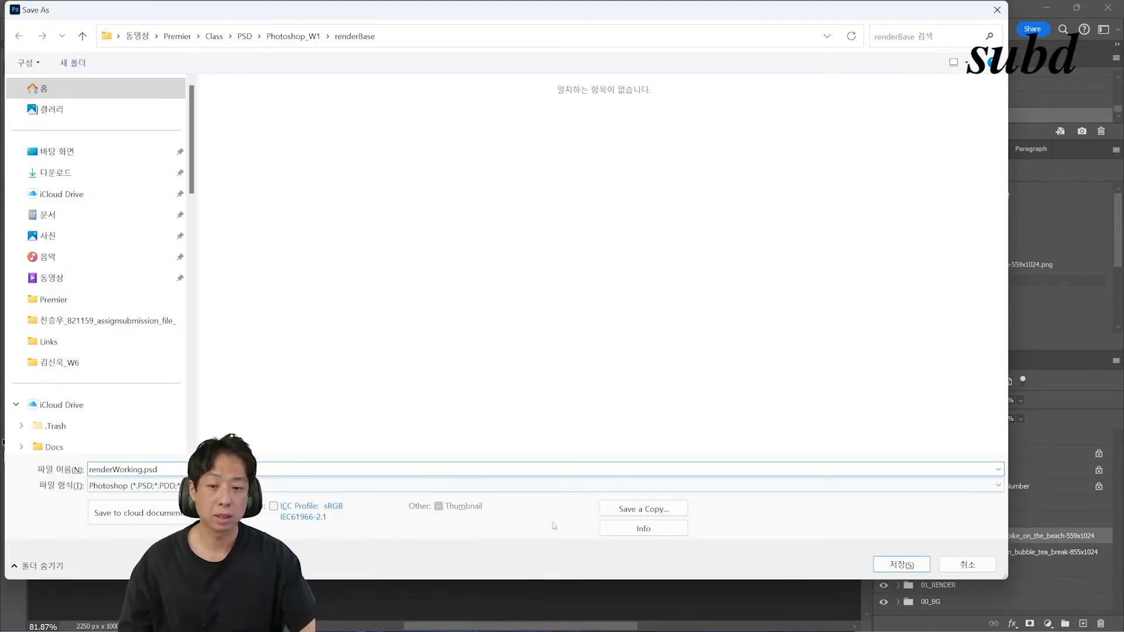
pyautogui.click(877, 563)
pyautogui.click(760, 189)
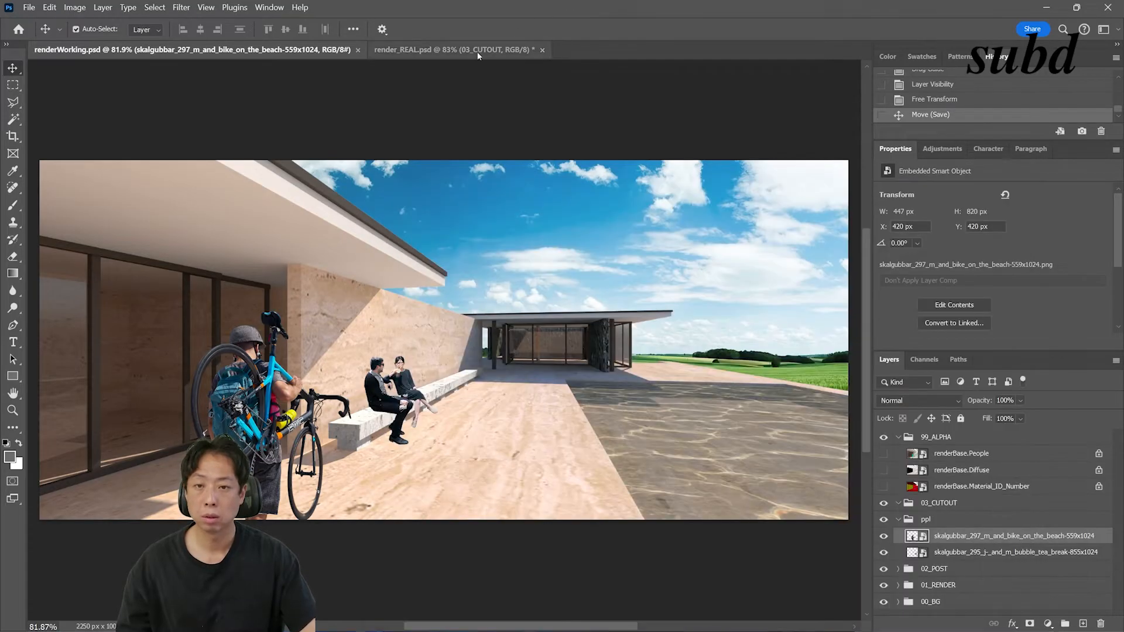
# In render_REAL.psd, try Auto-Select in Group mode, restore it to Layer and select the soccer player cut-out.
pyautogui.click(477, 50)
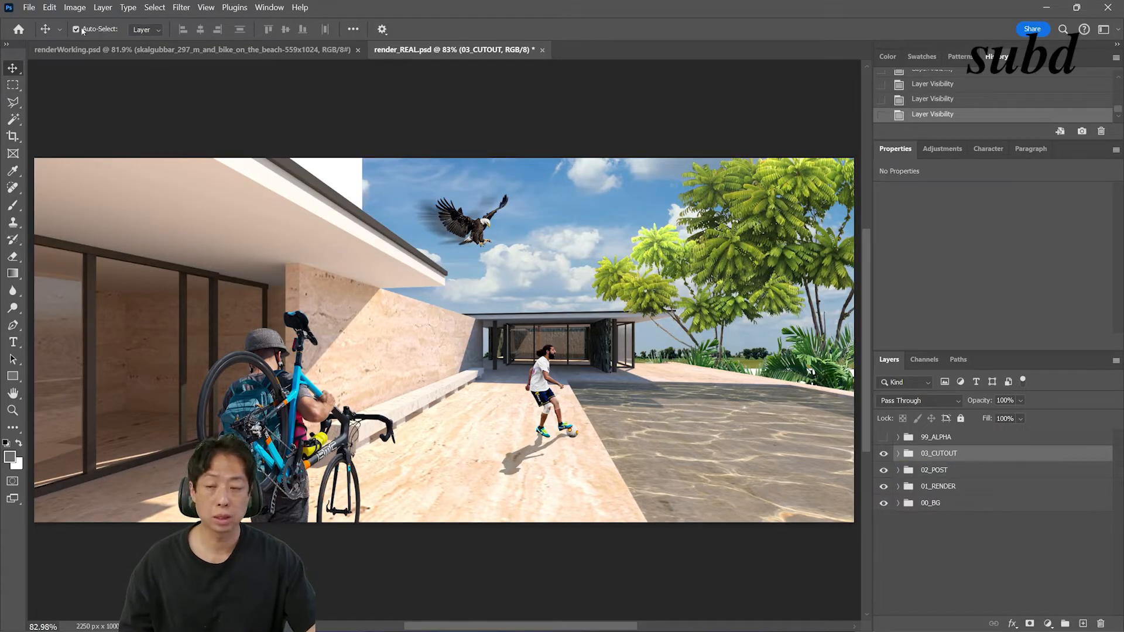
pyautogui.click(545, 387)
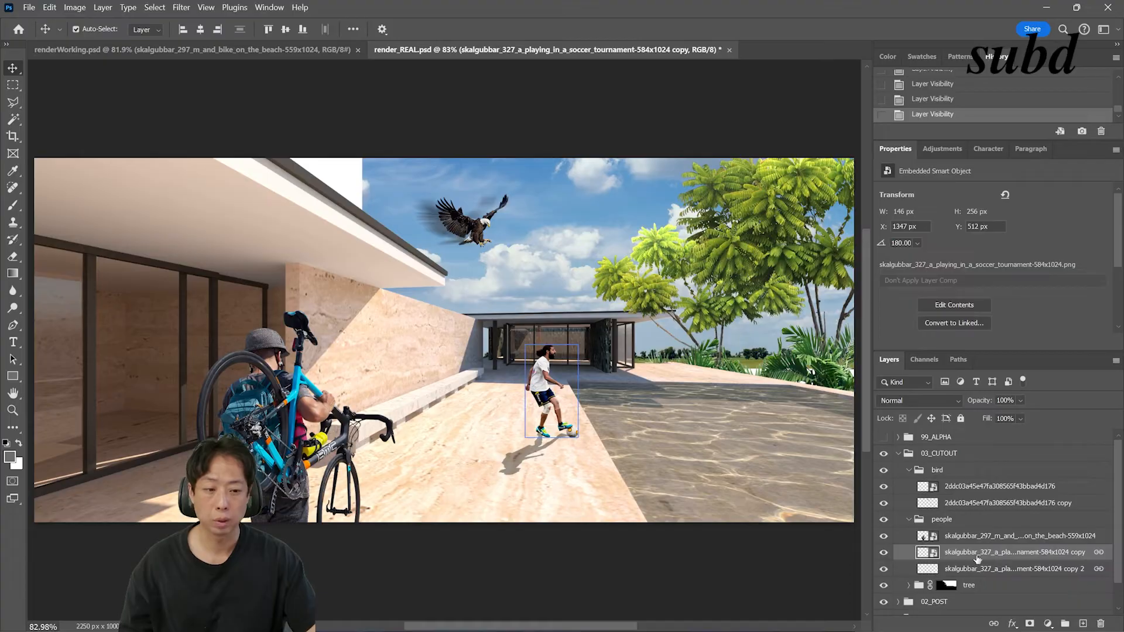
pyautogui.click(151, 36)
pyautogui.click(146, 41)
pyautogui.click(563, 391)
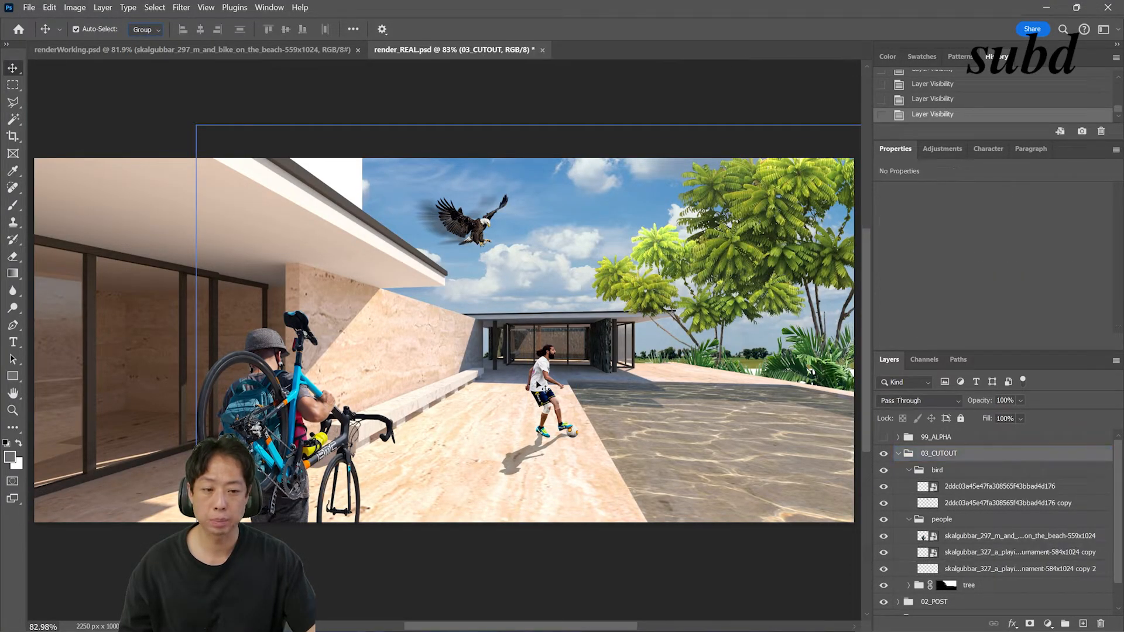
pyautogui.click(142, 30)
pyautogui.click(144, 46)
pyautogui.click(558, 393)
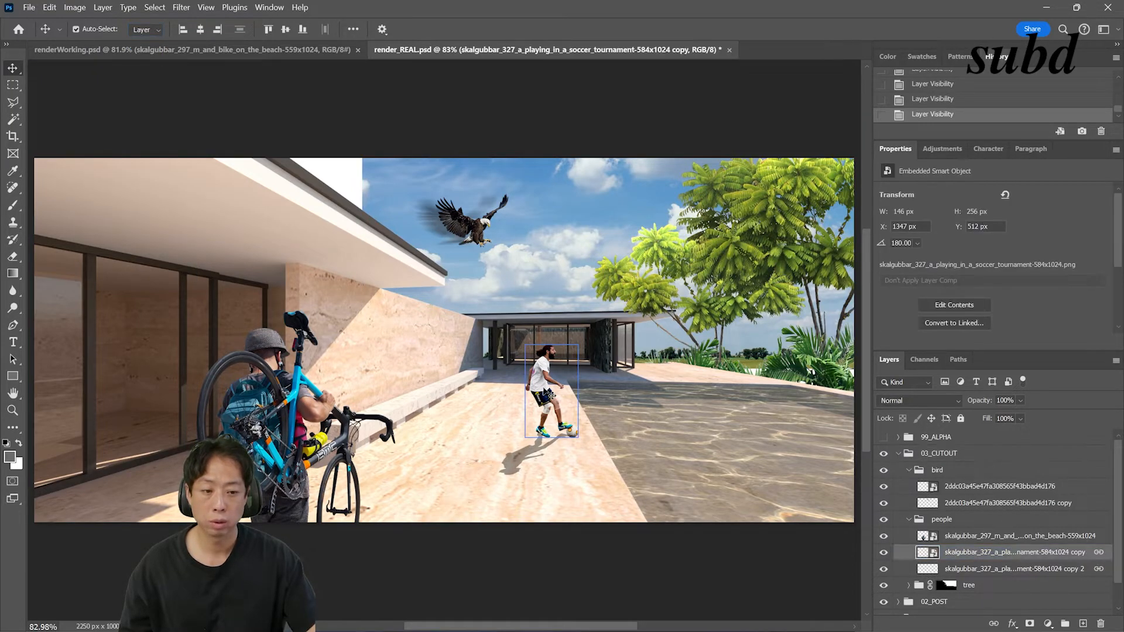
# Duplicate the soccer player layer into renderWorking.psd and switch to that document.
pyautogui.rightClick(972, 552)
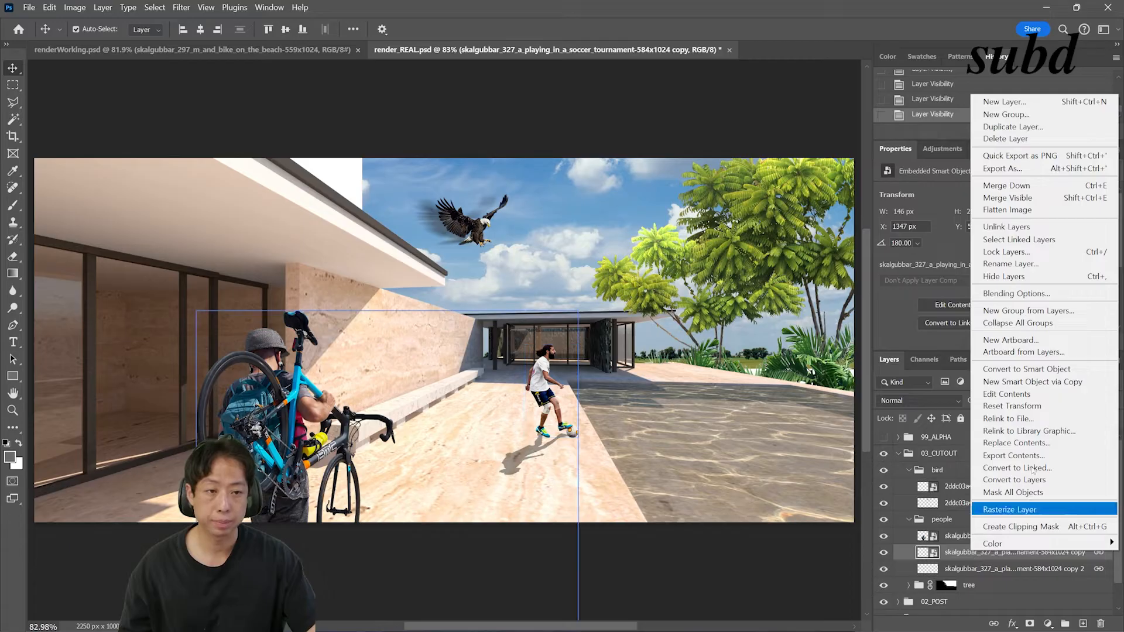
pyautogui.click(1025, 127)
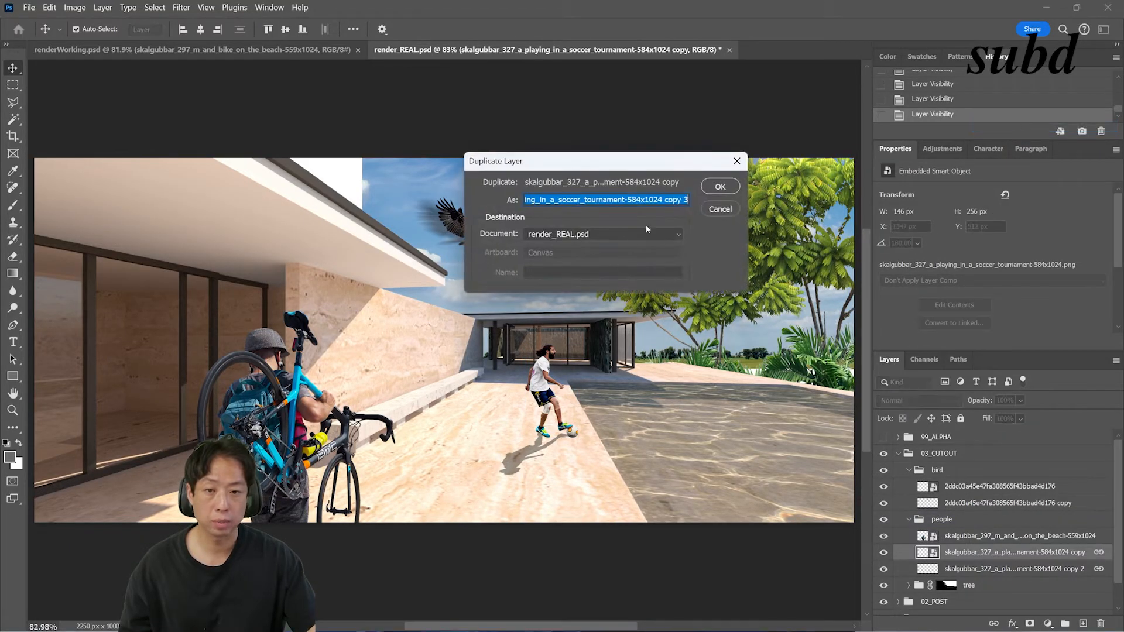
pyautogui.click(559, 235)
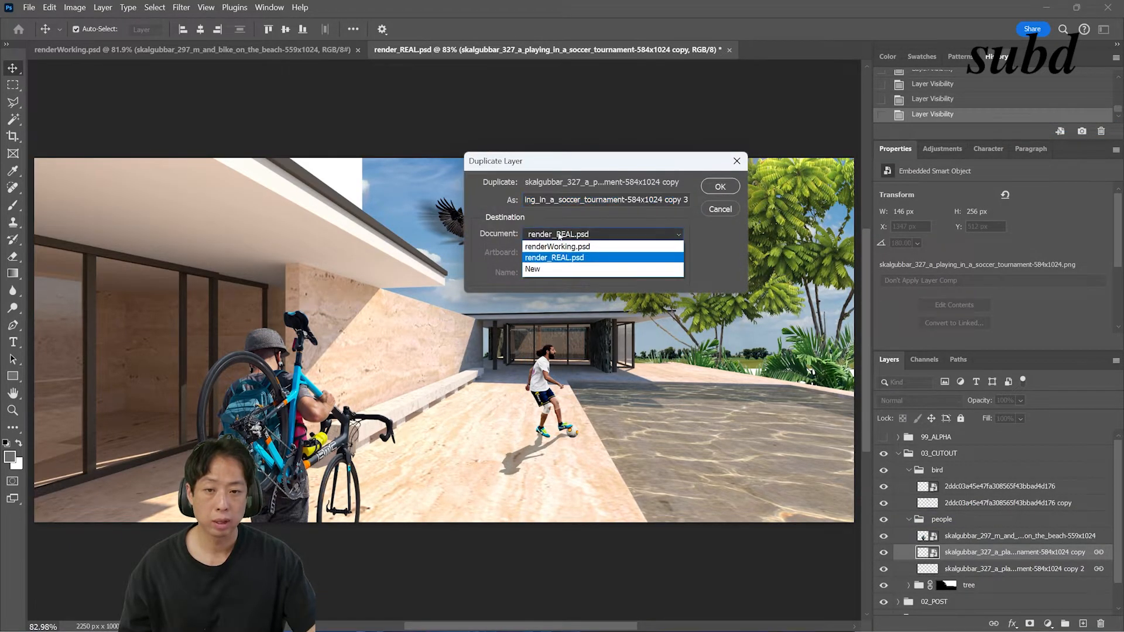
pyautogui.click(583, 254)
pyautogui.click(721, 187)
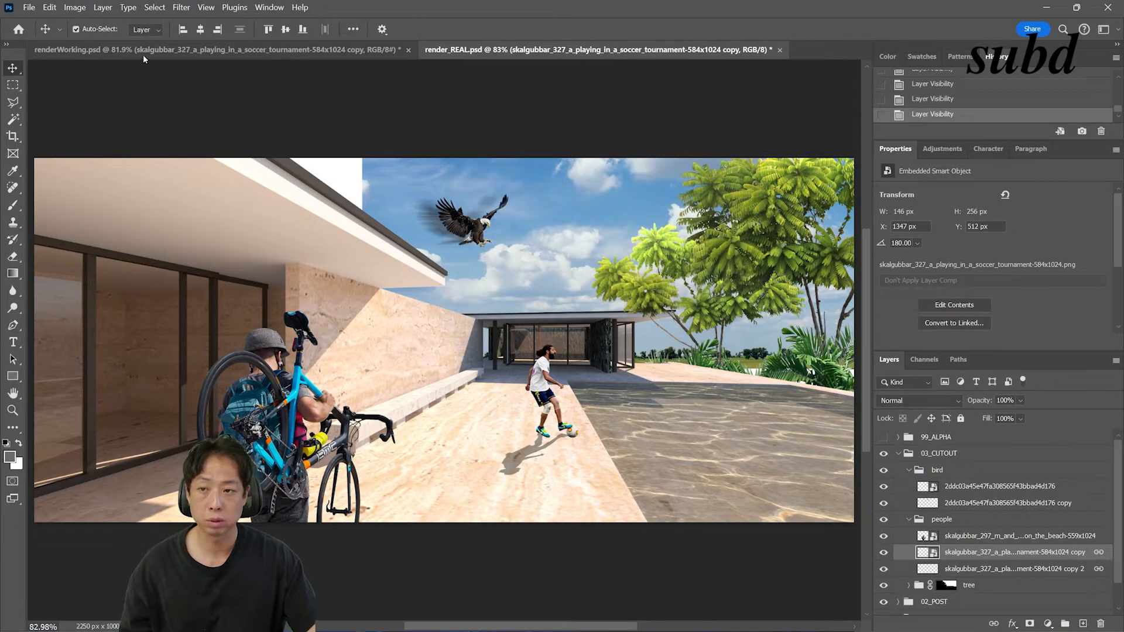
pyautogui.click(143, 50)
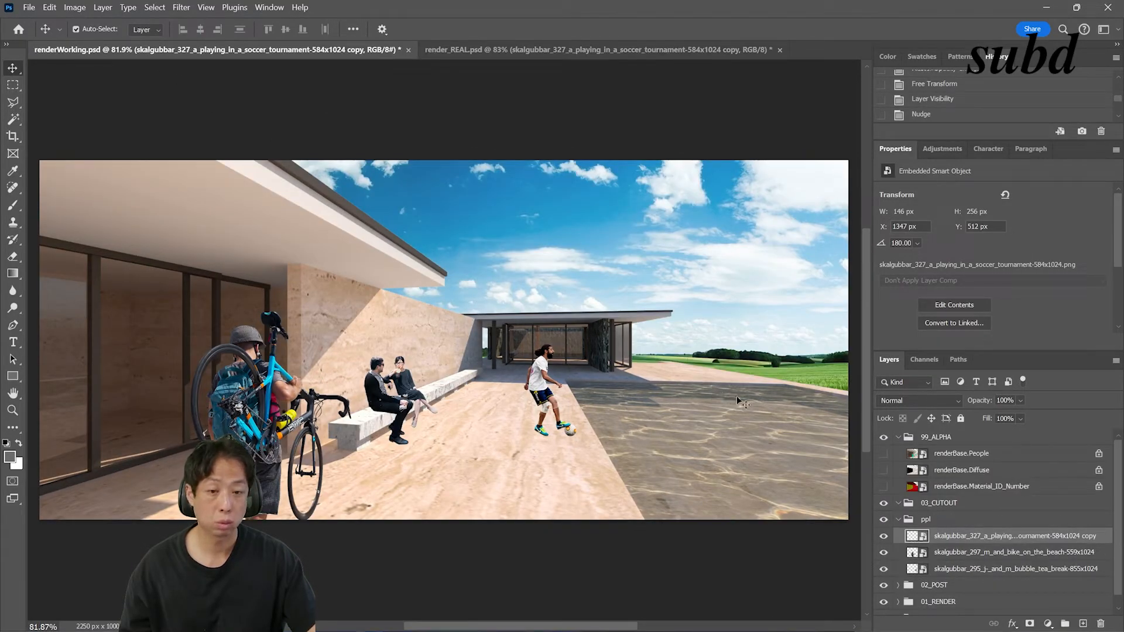
# Show the renderBase.People silhouettes for reference and move the soccer player back toward the standing silhouette by the pavilion.
pyautogui.click(884, 454)
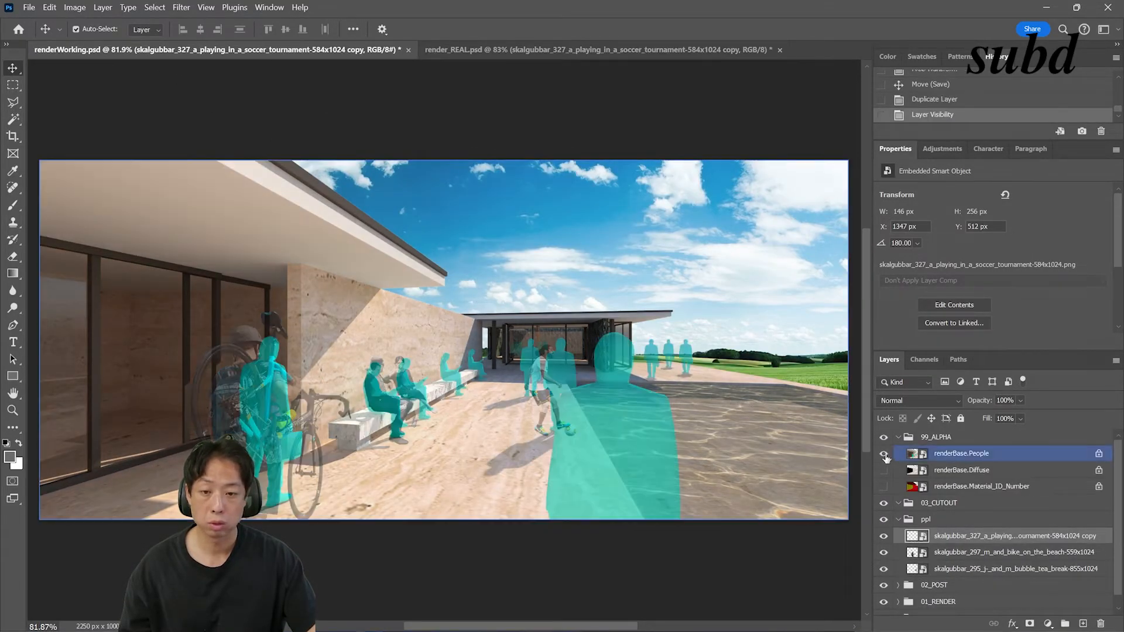
pyautogui.click(884, 455)
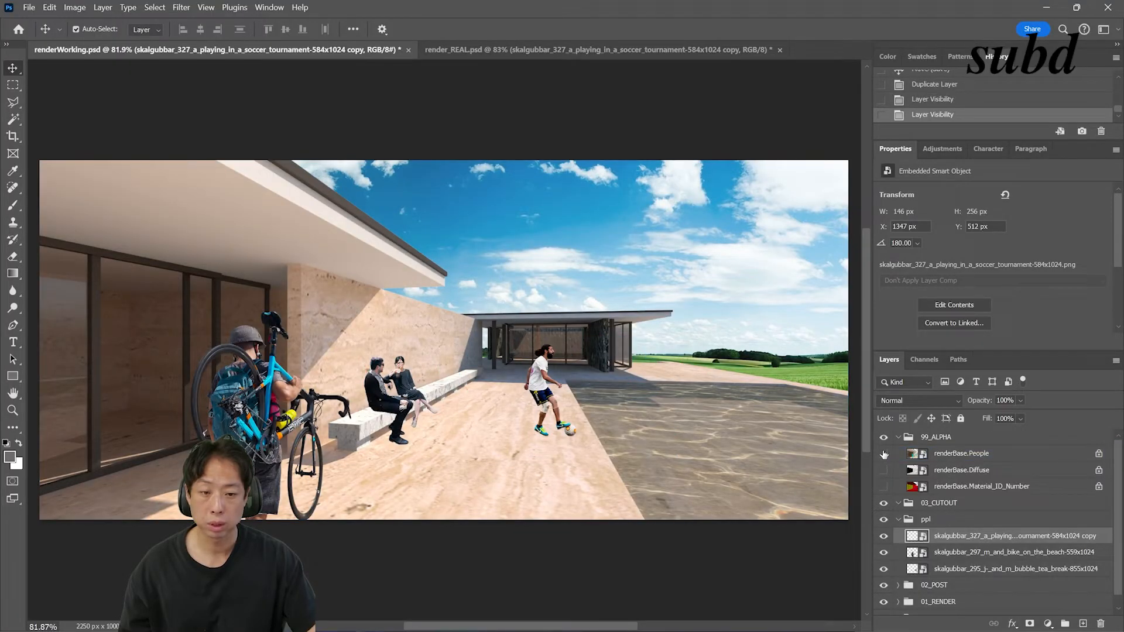
pyautogui.click(883, 454)
pyautogui.click(883, 453)
pyautogui.moveTo(547, 391); pyautogui.dragTo(511, 414)
pyautogui.moveTo(512, 416); pyautogui.dragTo(515, 366)
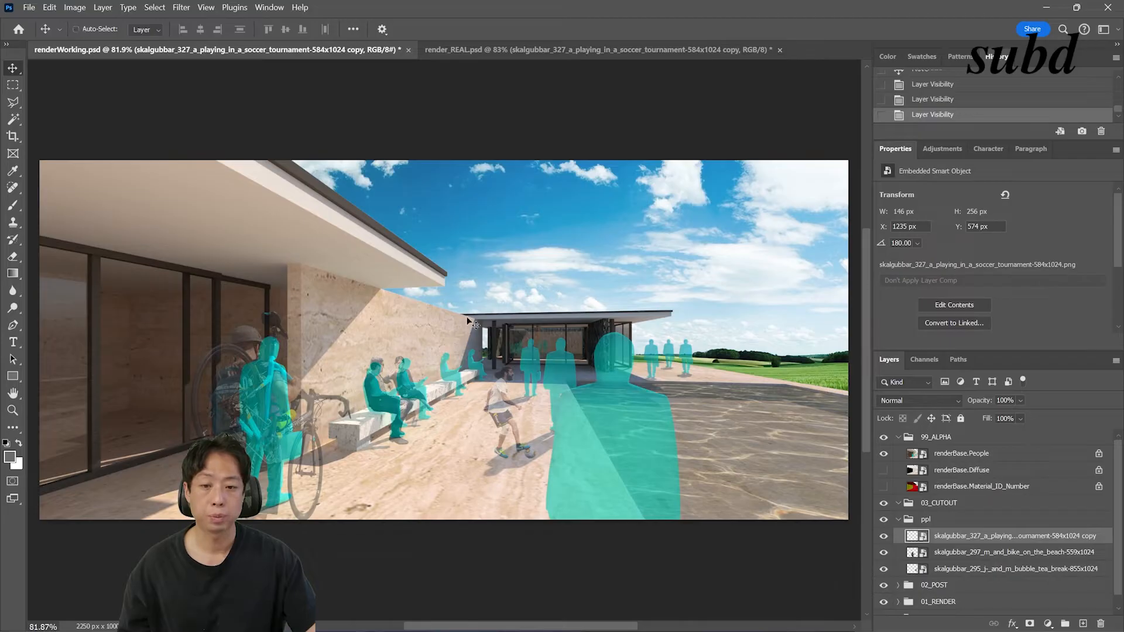
# Scale the soccer player to -15% width and 15% height with Free Transform.
pyautogui.hotkey('ctrl', 't')
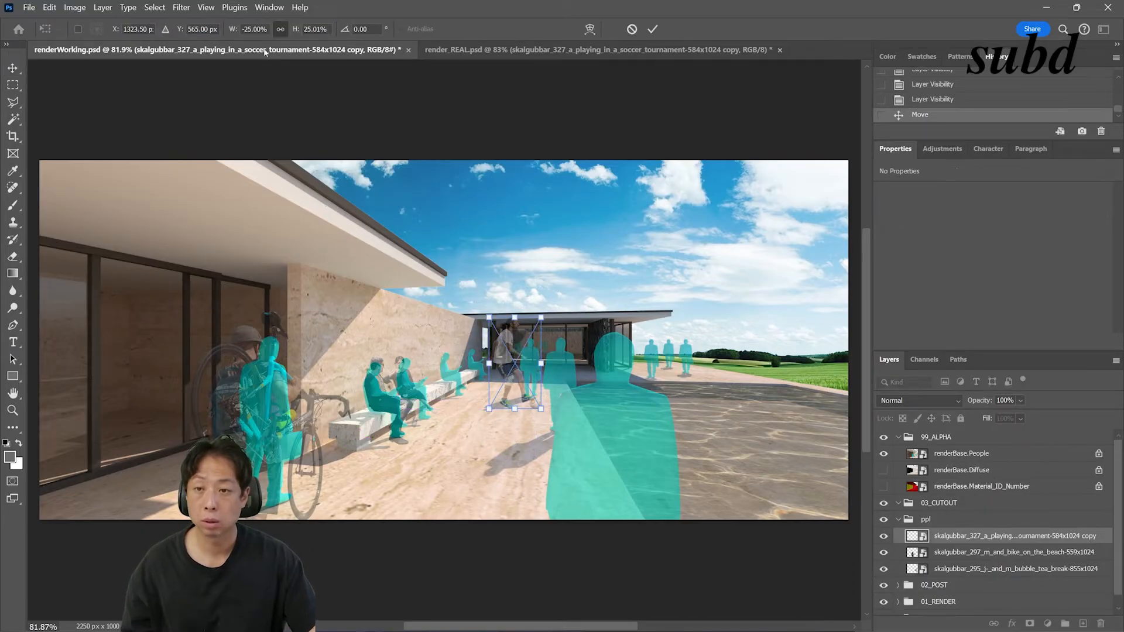
pyautogui.write('-25')
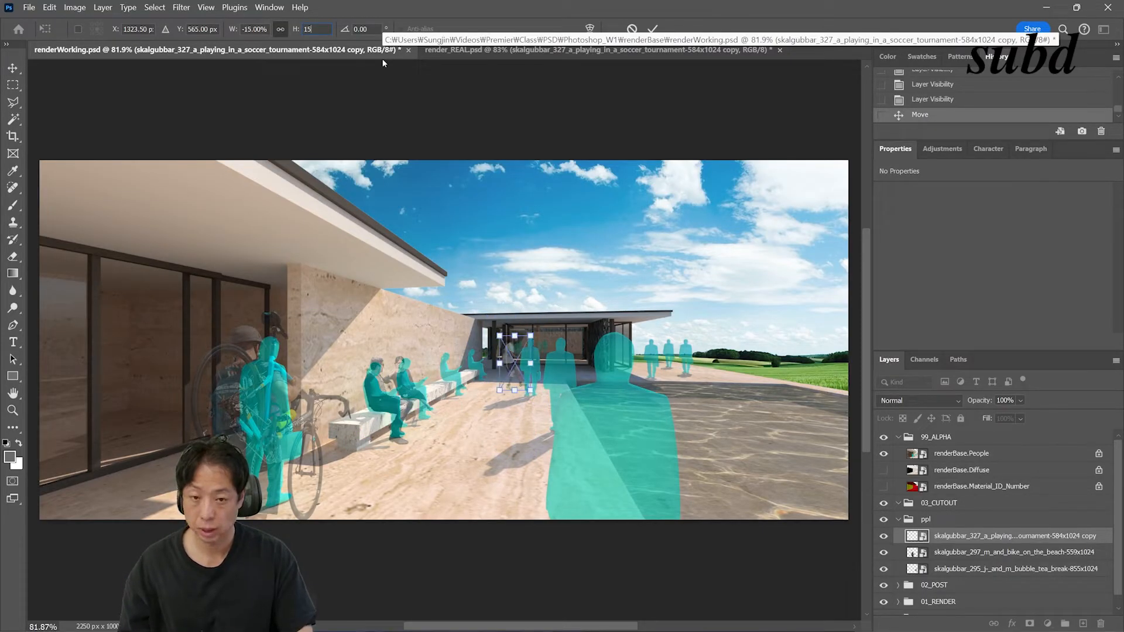
pyautogui.press('Return')
# Align the soccer player with the standing silhouette at X 1339 px and Y 506 px, and hide the renderBase.People layer.
pyautogui.moveTo(527, 357); pyautogui.dragTo(524, 319)
pyautogui.press('z')
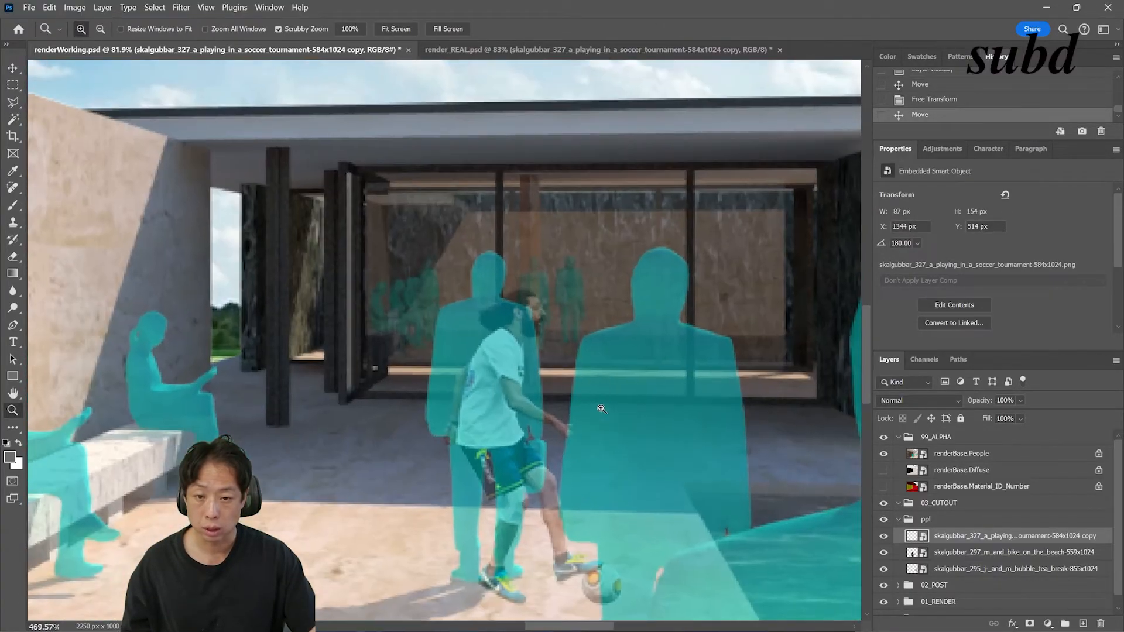
pyautogui.hotkey('ctrl', 't')
pyautogui.press('Escape')
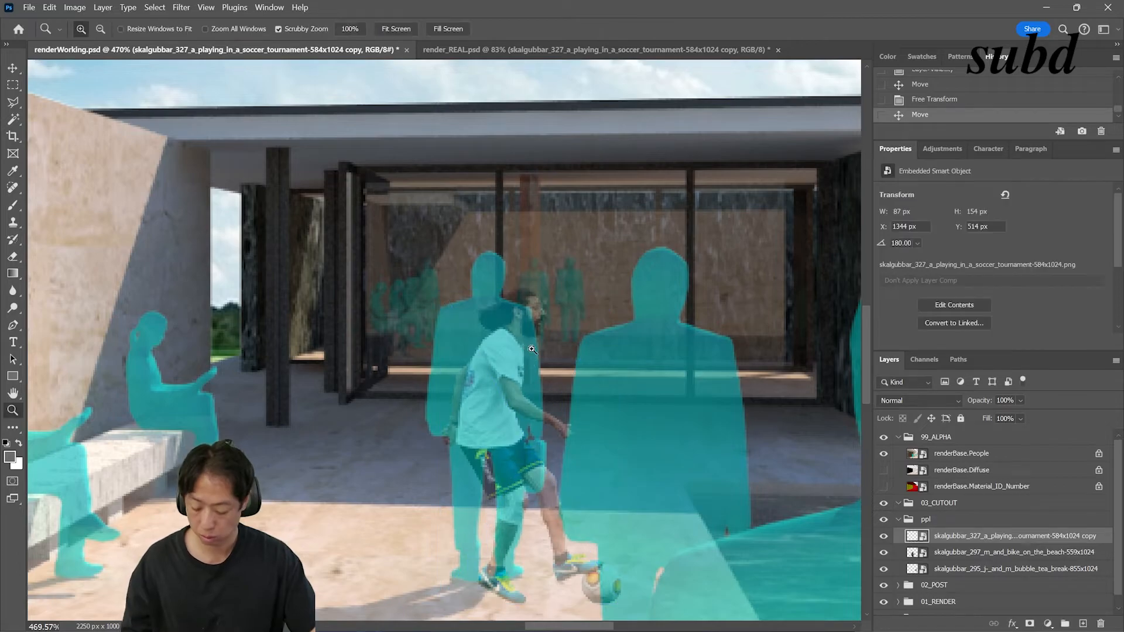
pyautogui.moveTo(531, 356); pyautogui.dragTo(513, 339)
pyautogui.click(883, 455)
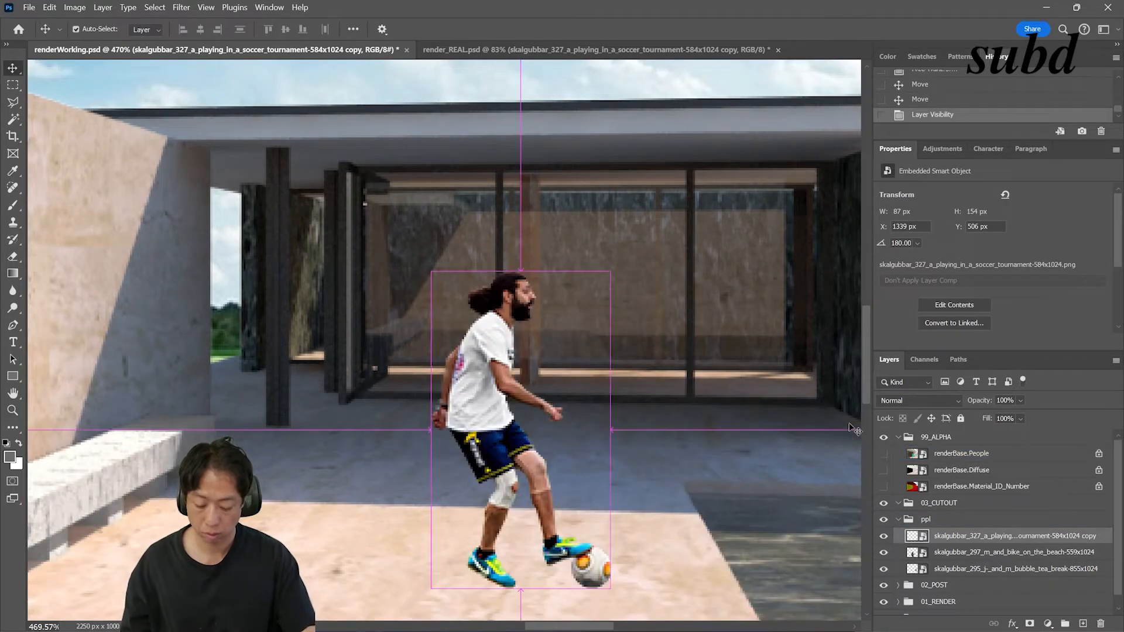
# Move the soccer player left along the terrace to X 1288 px, keeping Y at 506 px.
pyautogui.hotkey('ctrl', '0')
pyautogui.hotkey('ctrl', '-')
pyautogui.moveTo(512, 371)
pyautogui.mouseDown()
pyautogui.moveTo(521, 370)
pyautogui.moveTo(499, 372)
pyautogui.mouseUp()
pyautogui.press('Left')
pyautogui.press('Left')
pyautogui.press('Left')
pyautogui.press('Left')
pyautogui.press('Left')
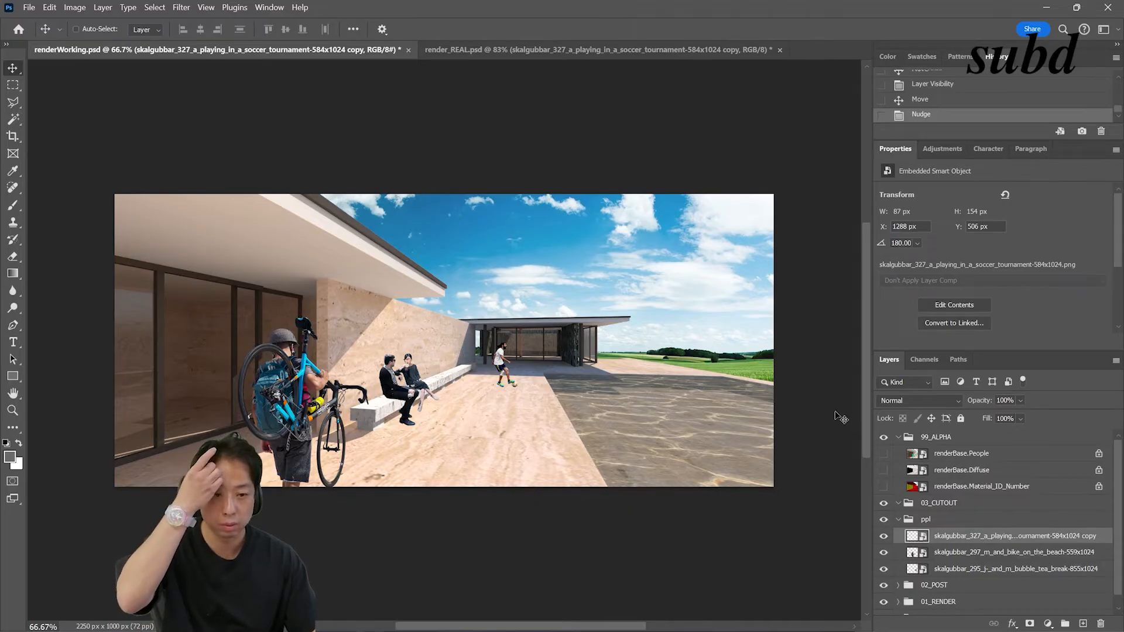
# Duplicate the soccer player layer and rasterize the copy.
pyautogui.hotkey('ctrl', 'j')
pyautogui.moveTo(981, 537); pyautogui.dragTo(1083, 623)
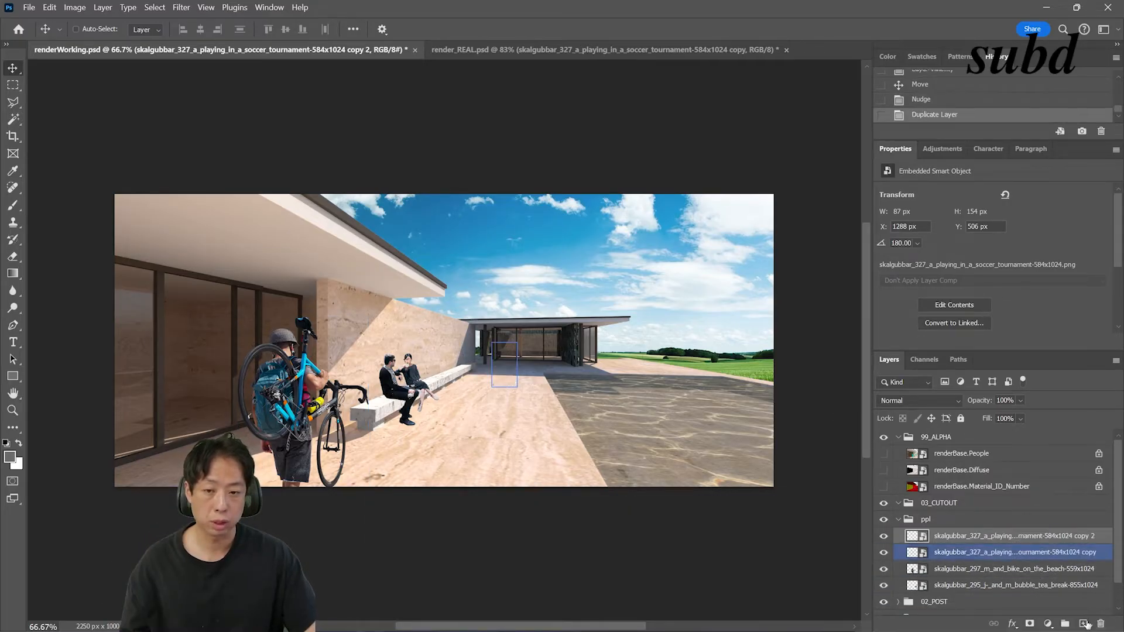
pyautogui.rightClick(965, 536)
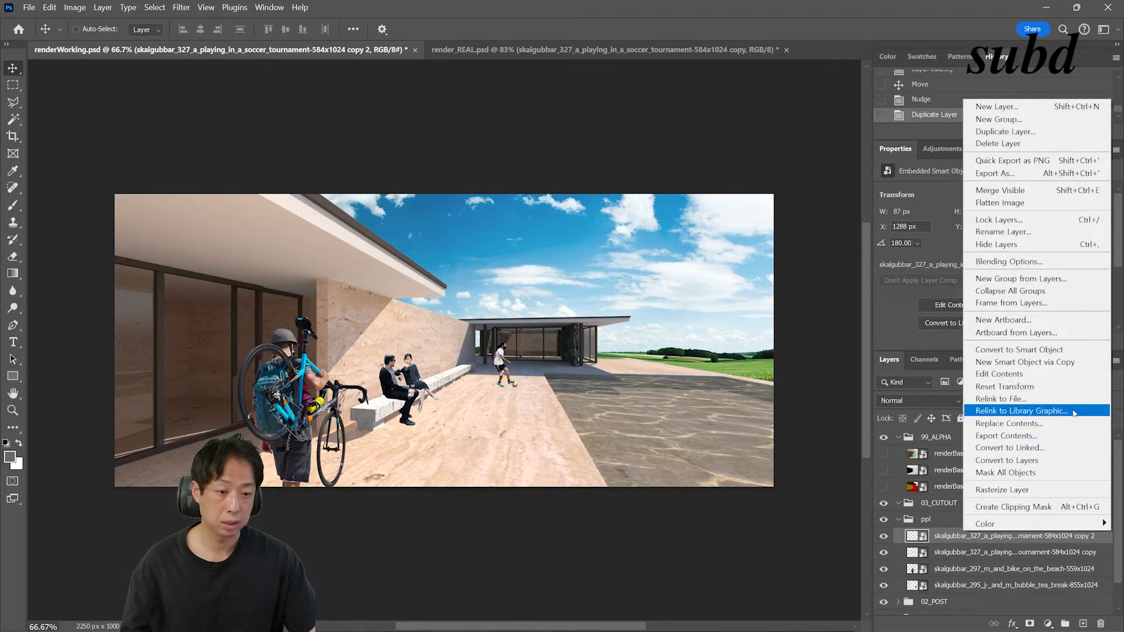
pyautogui.click(1015, 492)
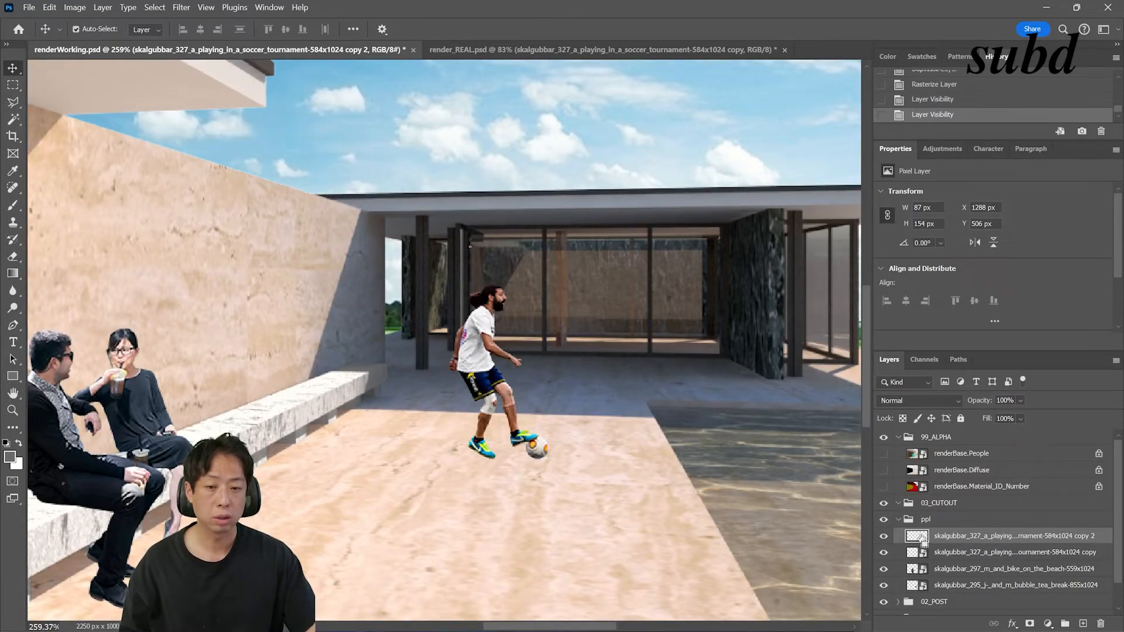
# Load the rasterized copy's outline as a selection, fill it with black and deselect.
pyautogui.keyDown('ctrl'); pyautogui.click(923, 539); pyautogui.keyUp('ctrl')
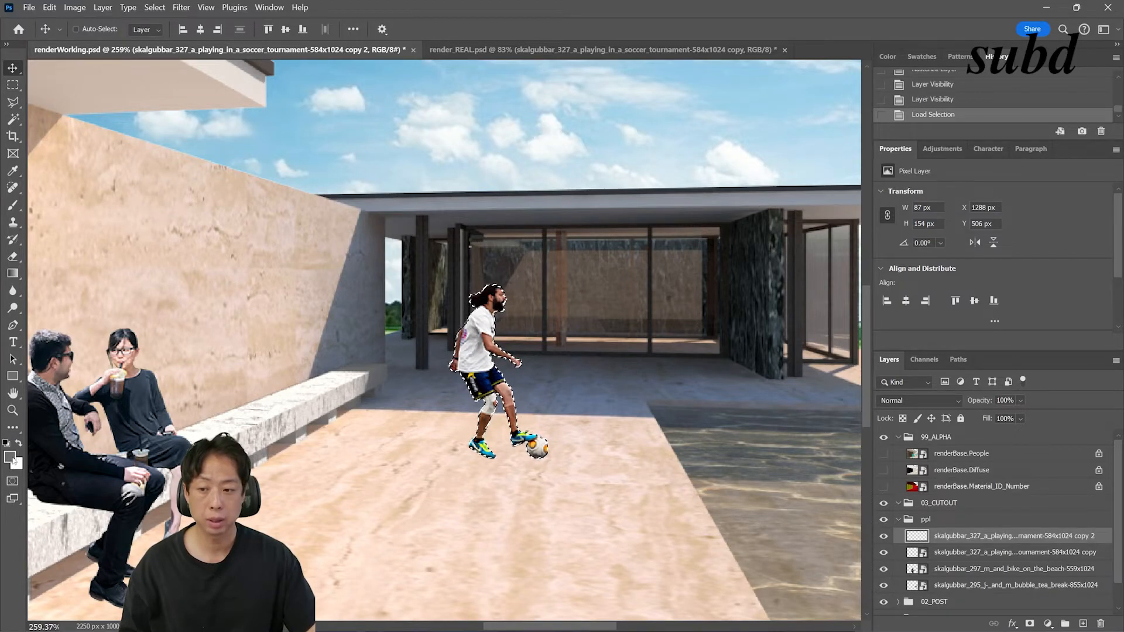
pyautogui.press('d')
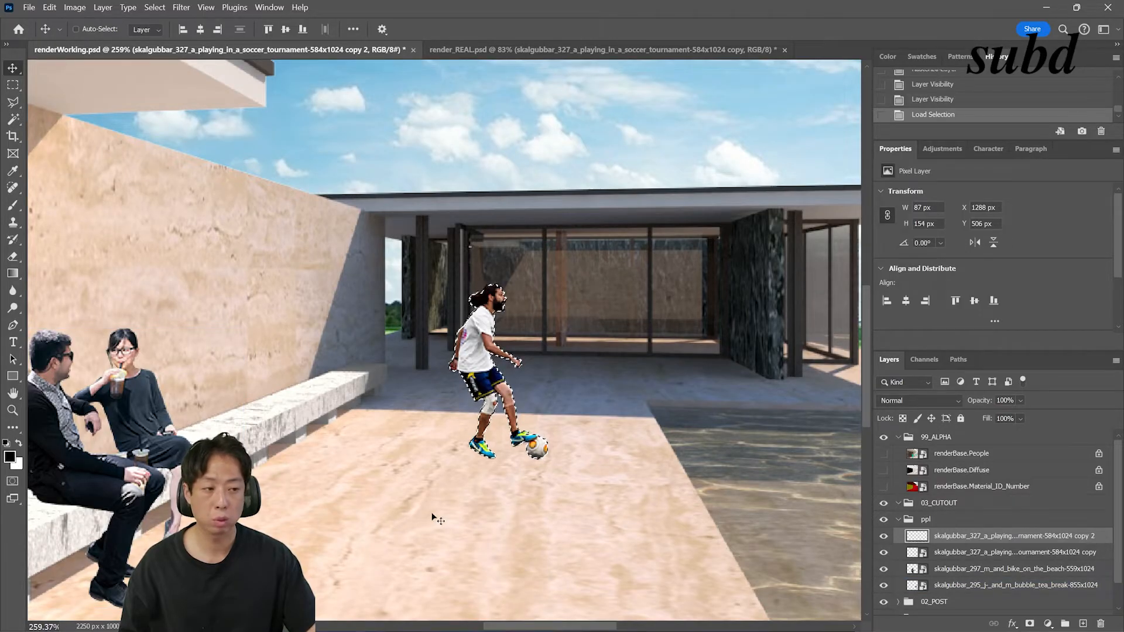
pyautogui.hotkey('alt', 'BackSpace')
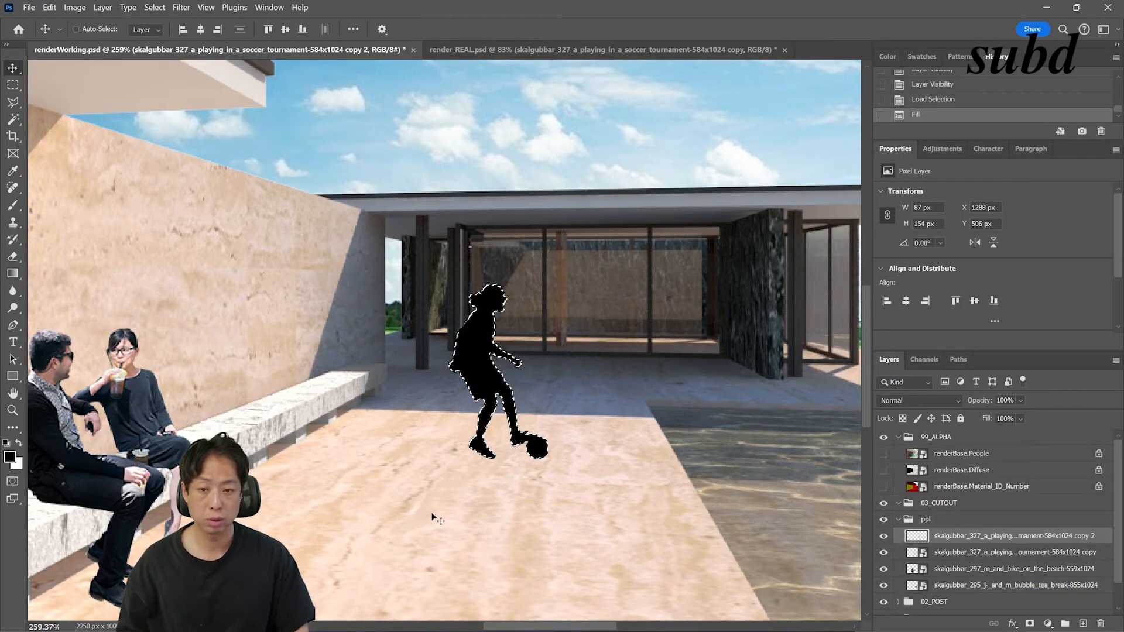
pyautogui.hotkey('ctrl', 'd')
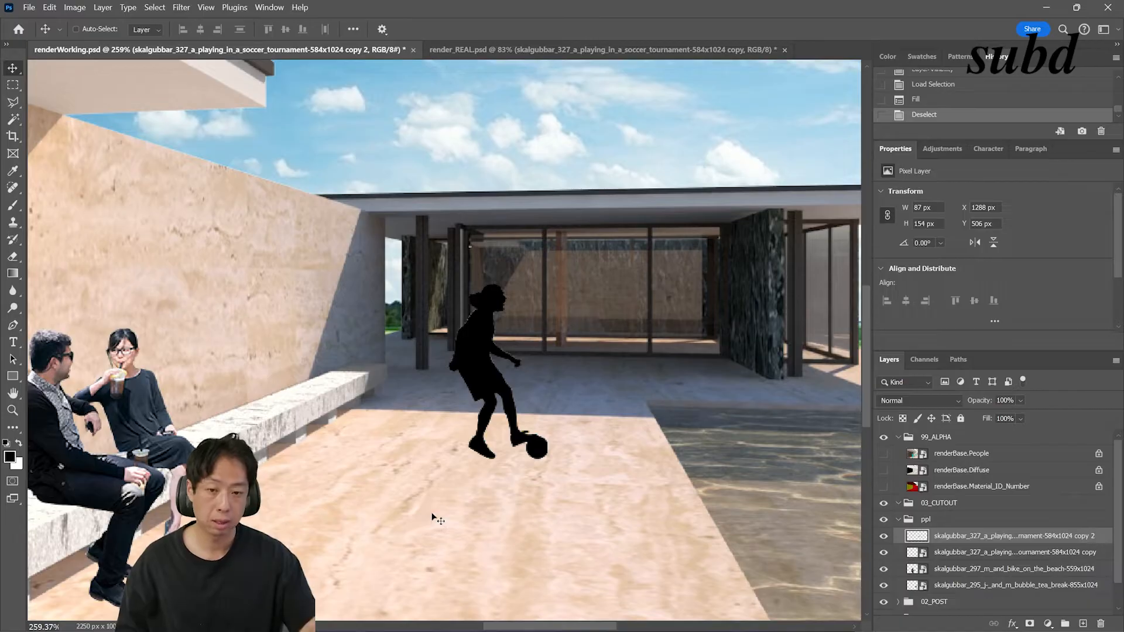
# Flip the black player silhouette vertically with Free Transform.
pyautogui.hotkey('ctrl', 't')
pyautogui.rightClick(483, 342)
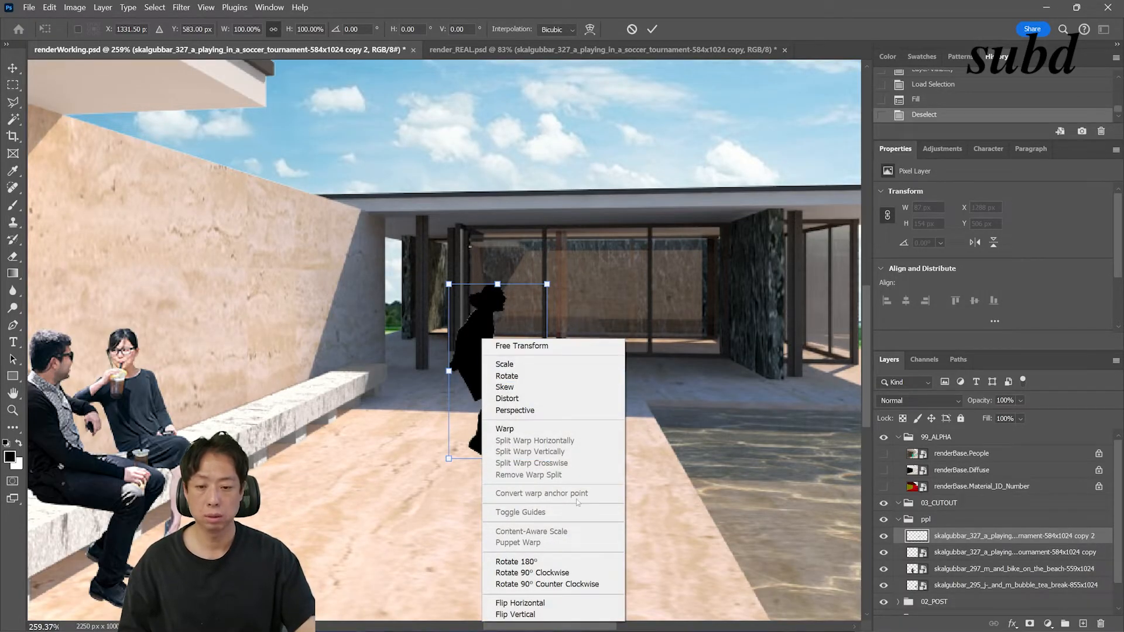
pyautogui.click(541, 606)
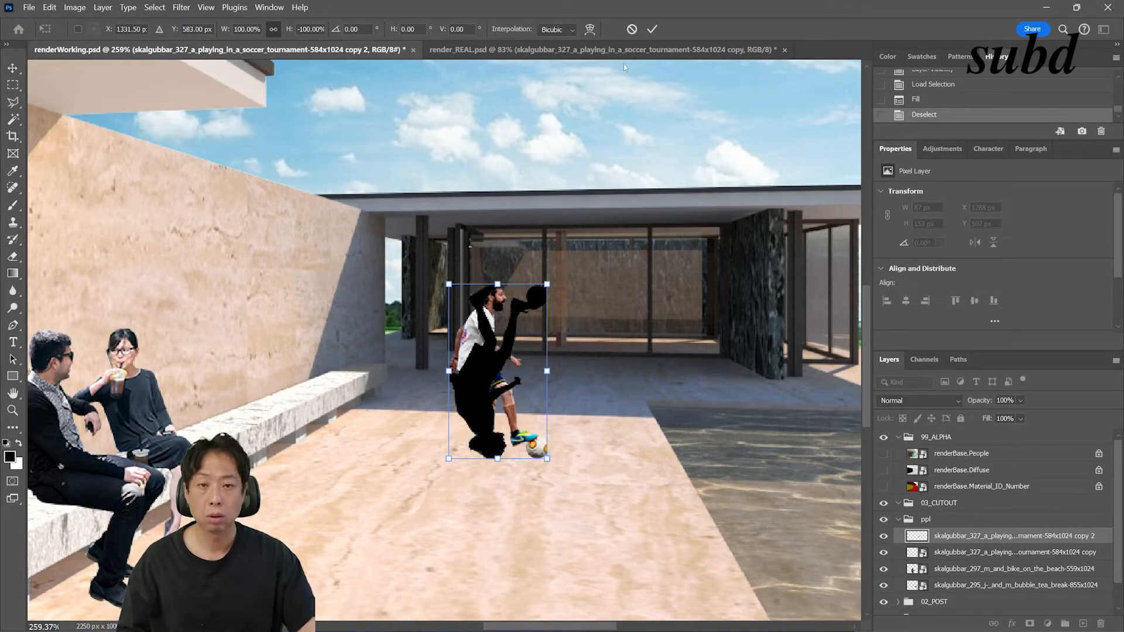
pyautogui.click(653, 29)
# Move the flipped silhouette down to Y 637 px at the player's feet and place its layer beneath the soccer player.
pyautogui.moveTo(492, 449); pyautogui.dragTo(492, 525)
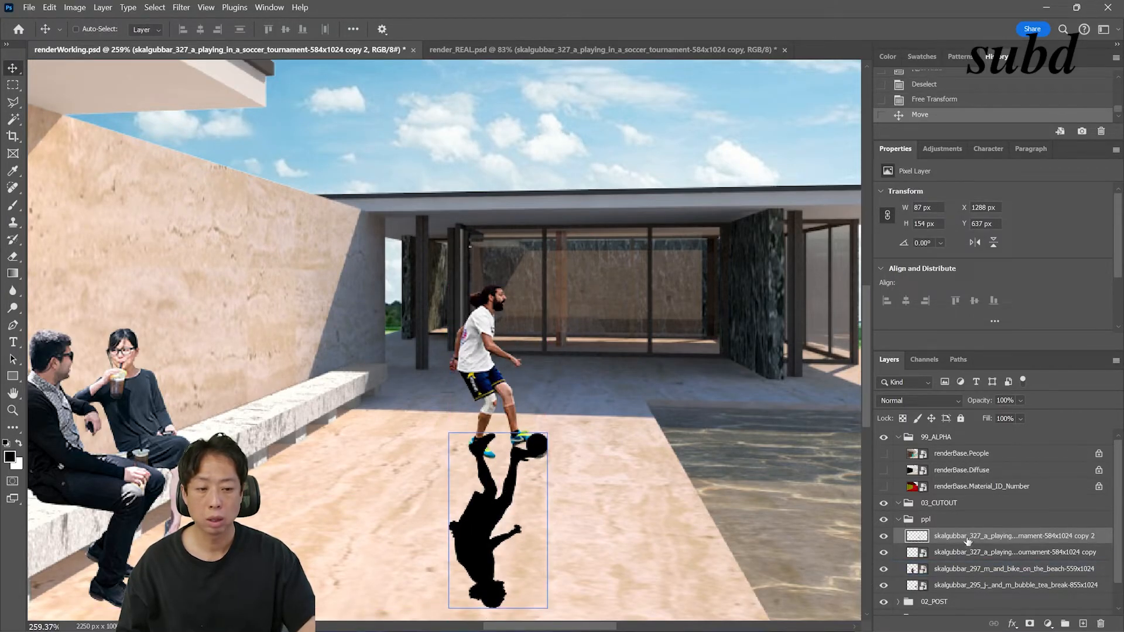
pyautogui.moveTo(967, 539); pyautogui.dragTo(966, 559)
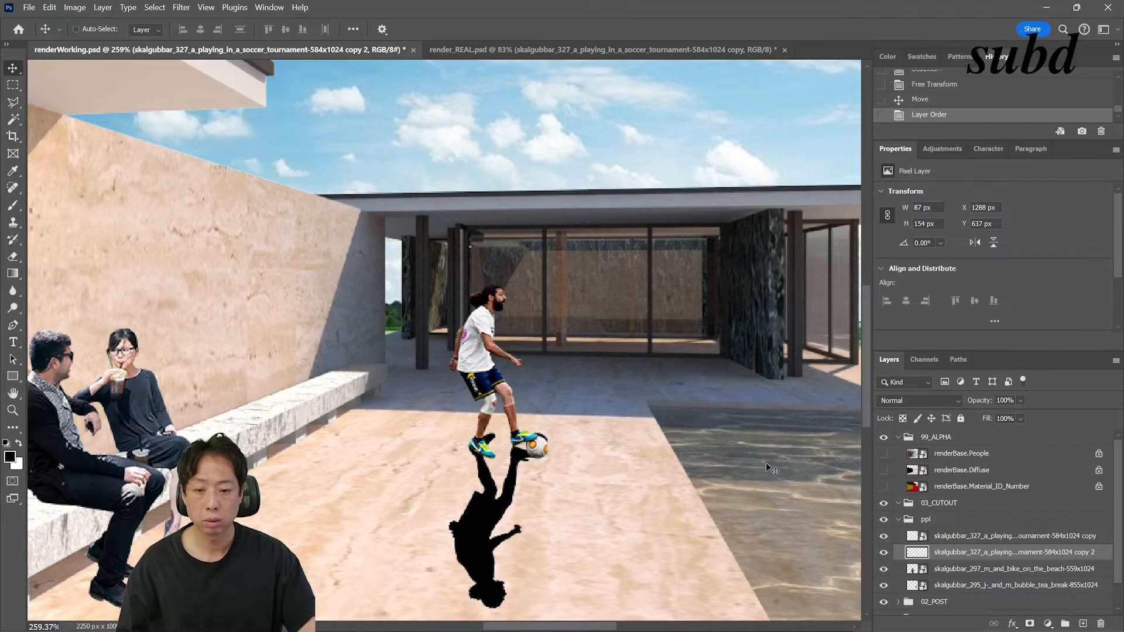
# Squash the black player silhouette to about 65% height and skew it about -29° horizontally with Free Transform, starting at the feet.
pyautogui.hotkey('ctrl', '0')
pyautogui.press('z')
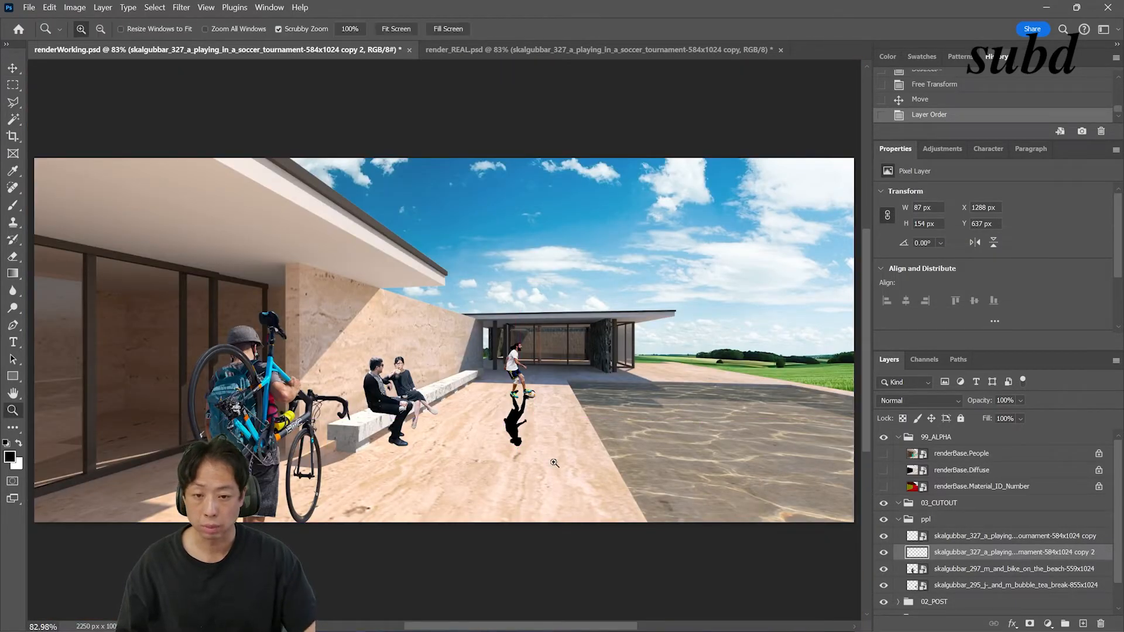
pyautogui.moveTo(521, 430); pyautogui.dragTo(584, 479)
pyautogui.hotkey('ctrl', 't')
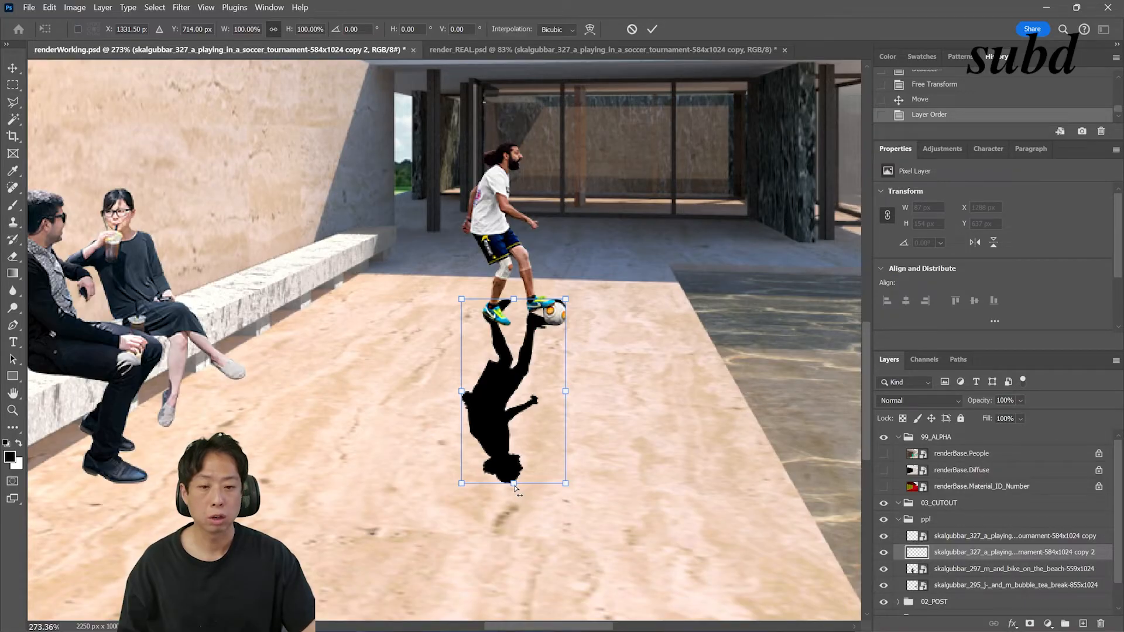
pyautogui.moveTo(515, 487); pyautogui.dragTo(452, 429)
pyautogui.moveTo(513, 300); pyautogui.dragTo(518, 305)
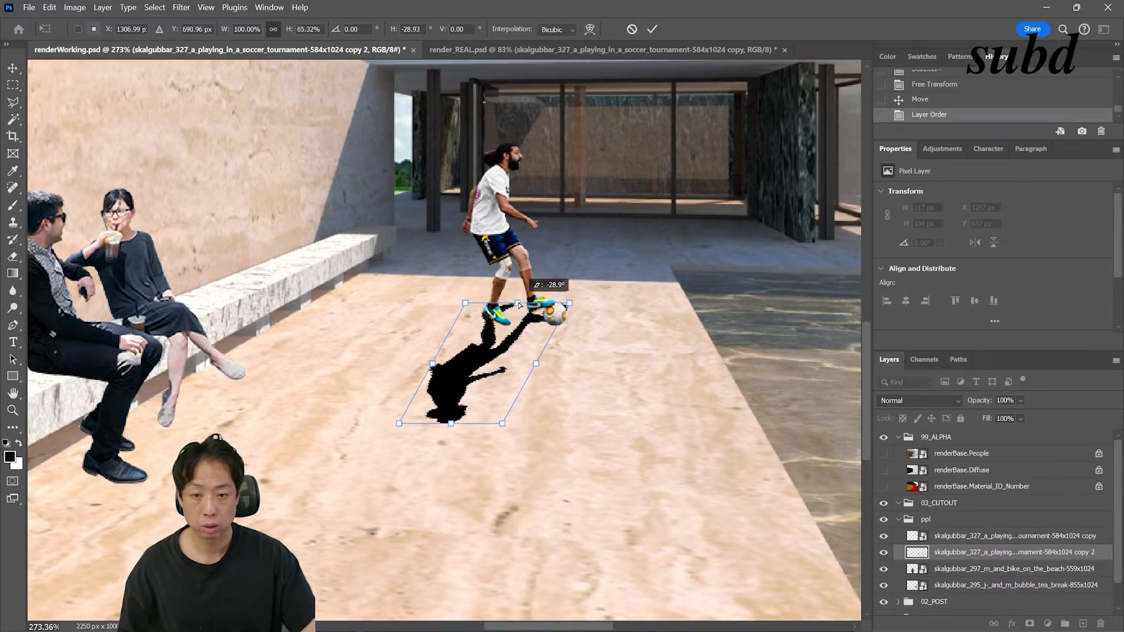
pyautogui.press('Return')
# Flatten the skewed silhouette to about 82% height with about -3.4° of extra horizontal skew.
pyautogui.hotkey('ctrl', '0')
pyautogui.hotkey('ctrl', 't')
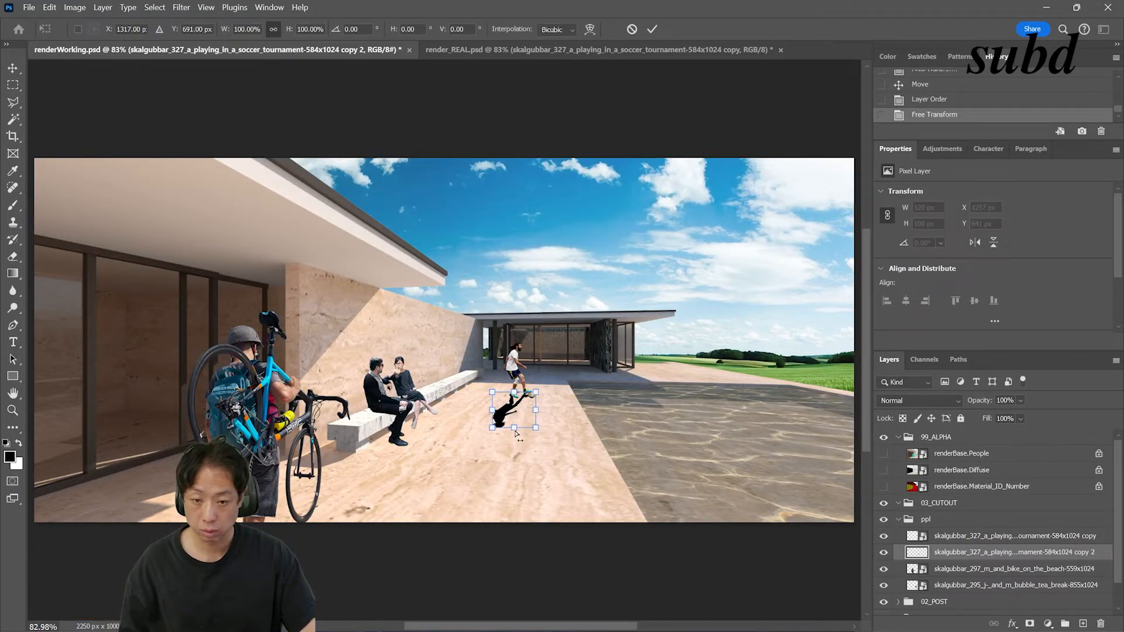
pyautogui.moveTo(515, 432); pyautogui.dragTo(514, 426)
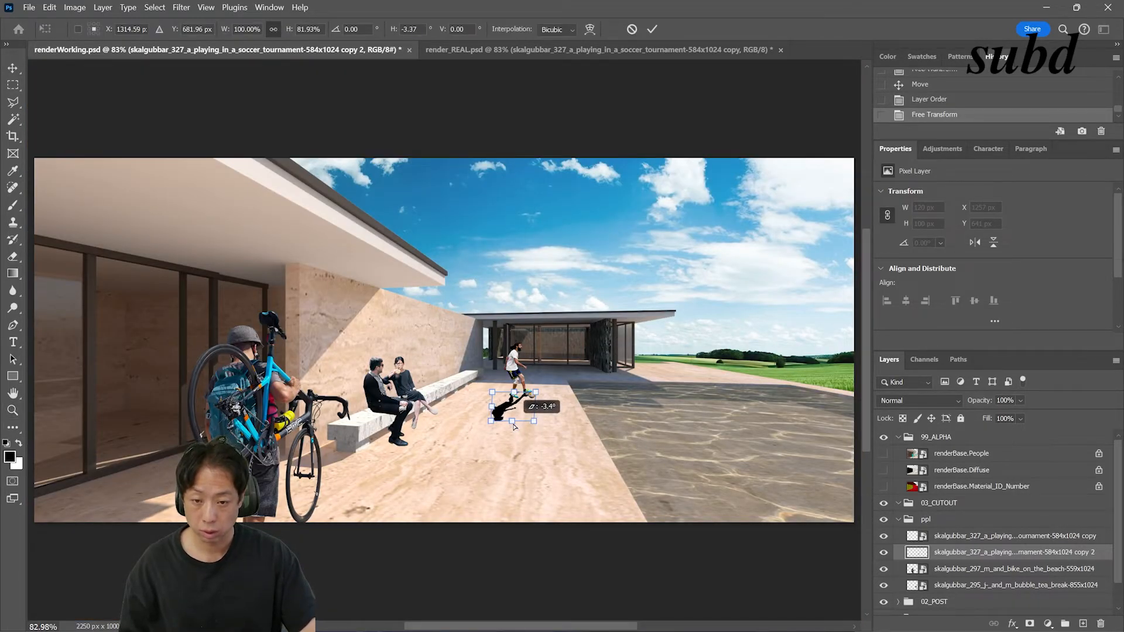
pyautogui.click(653, 29)
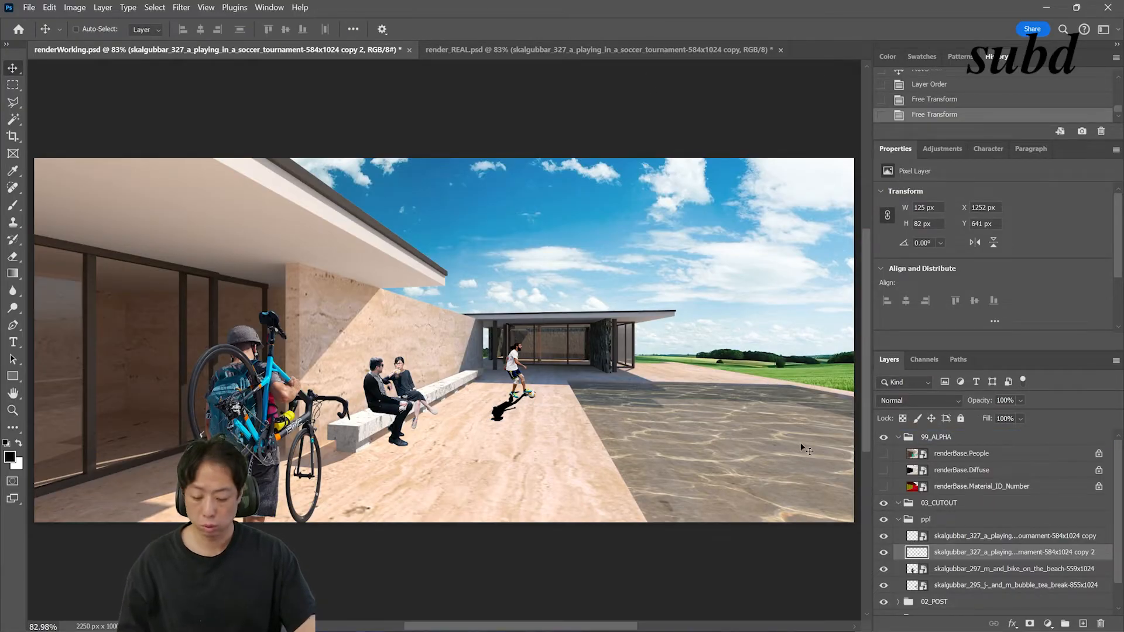
# Reduce the opacity of the silhouette layer to 40%.
pyautogui.press('6')
pyautogui.press('5')
pyautogui.press('4')
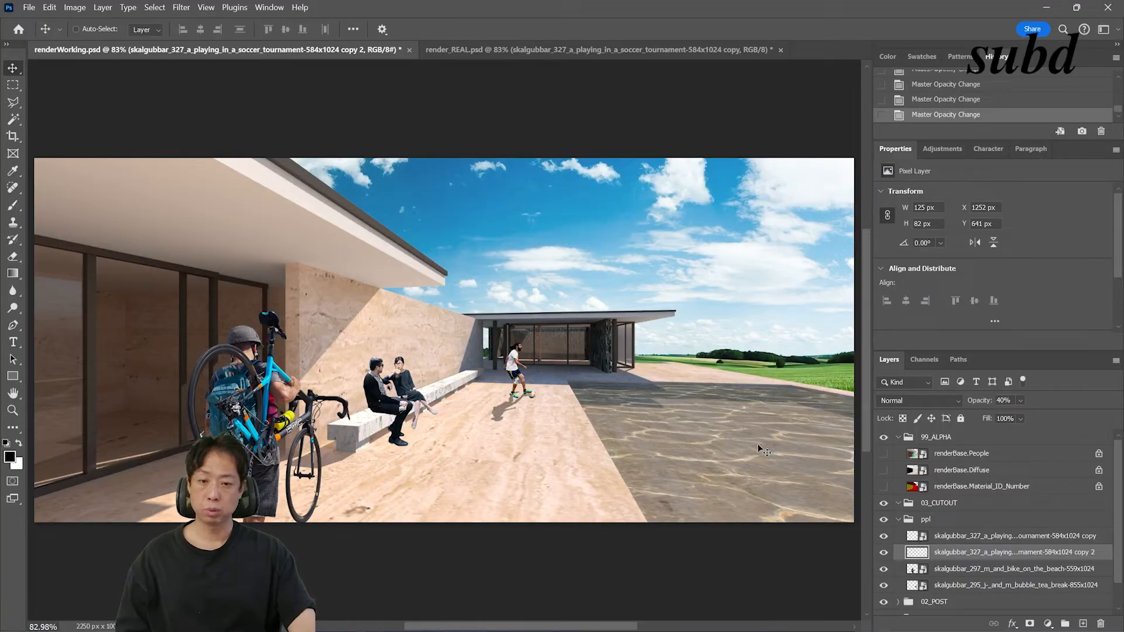
# Outline the excess shadow behind the player's shoes and ball with the Polygonal Lasso, delete it and deselect.
pyautogui.press('z')
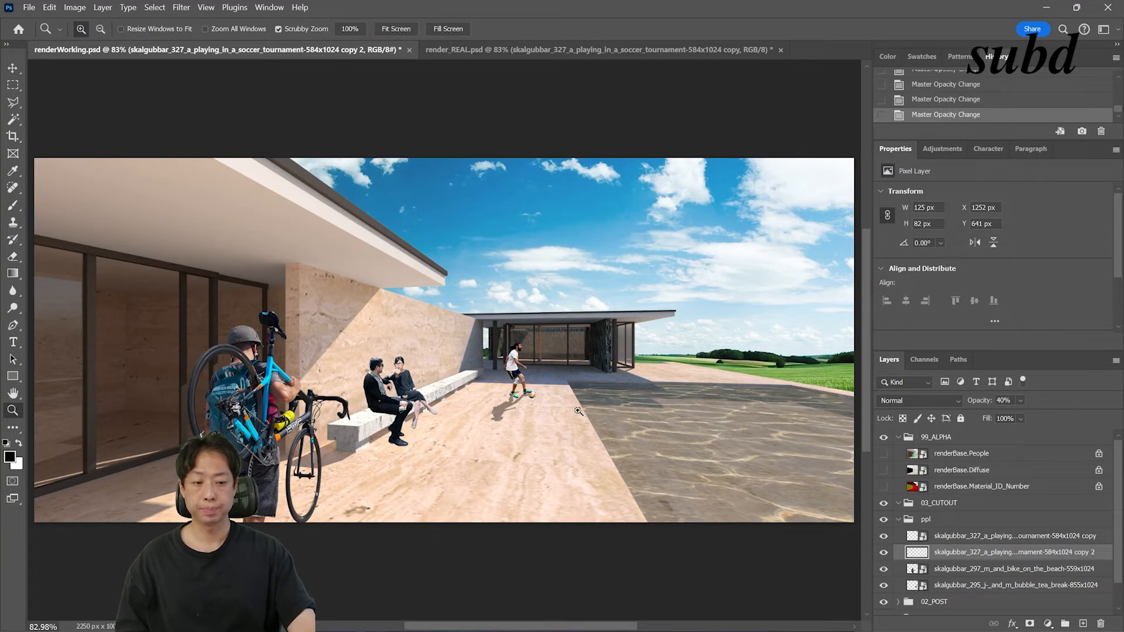
pyautogui.moveTo(529, 398); pyautogui.dragTo(562, 404)
pyautogui.press('v')
pyautogui.keyDown('ctrl'); pyautogui.click(394, 350); pyautogui.keyUp('ctrl')
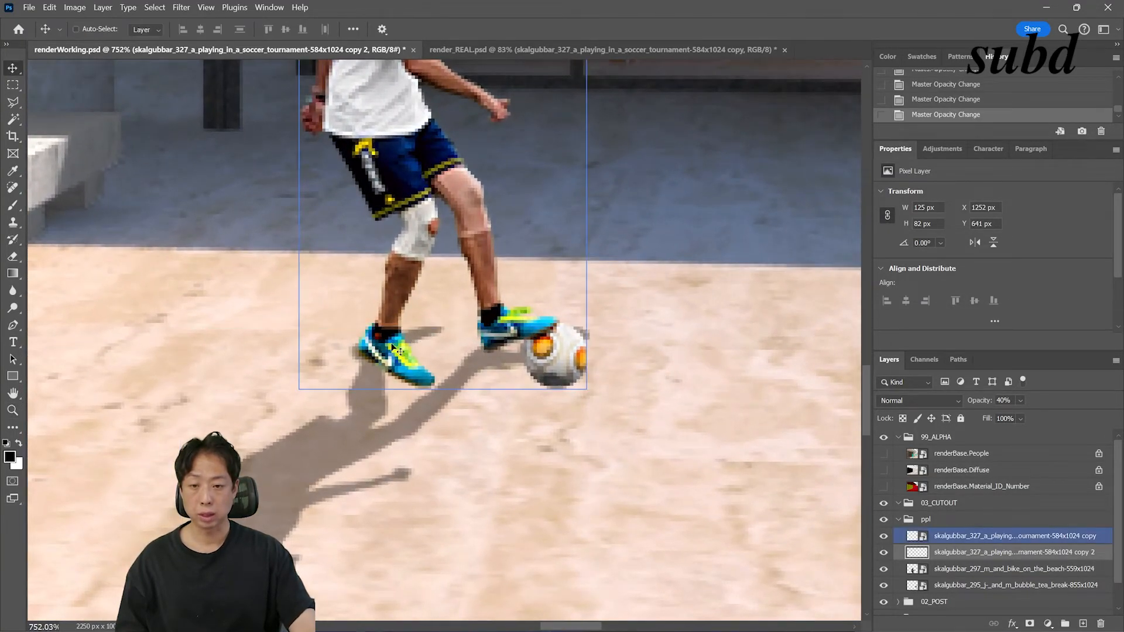
pyautogui.press('l')
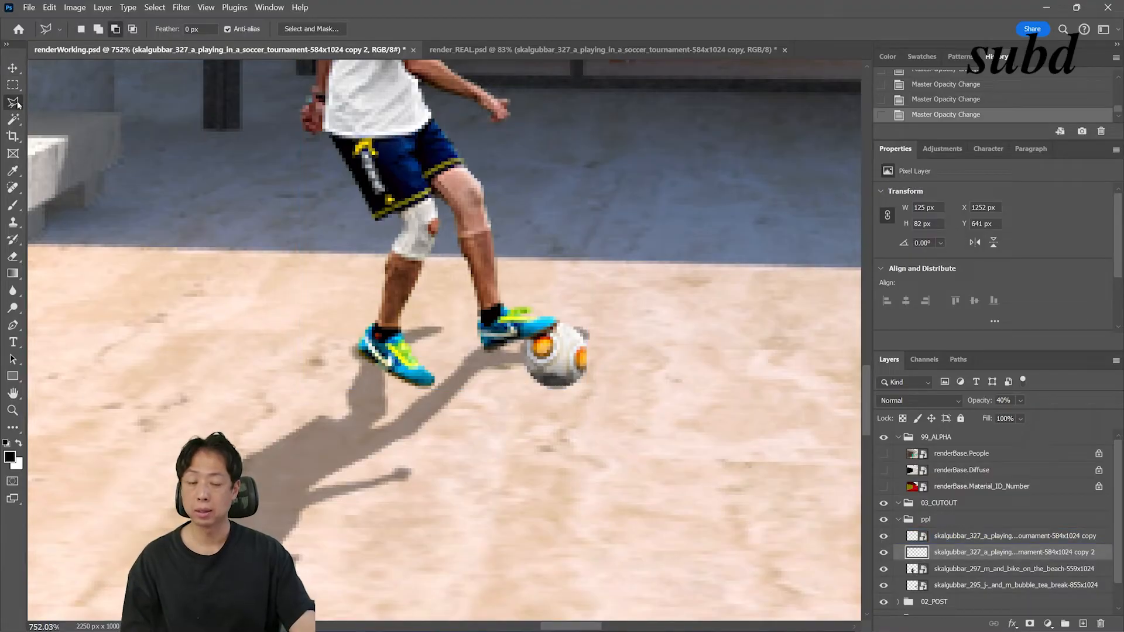
pyautogui.click(18, 103)
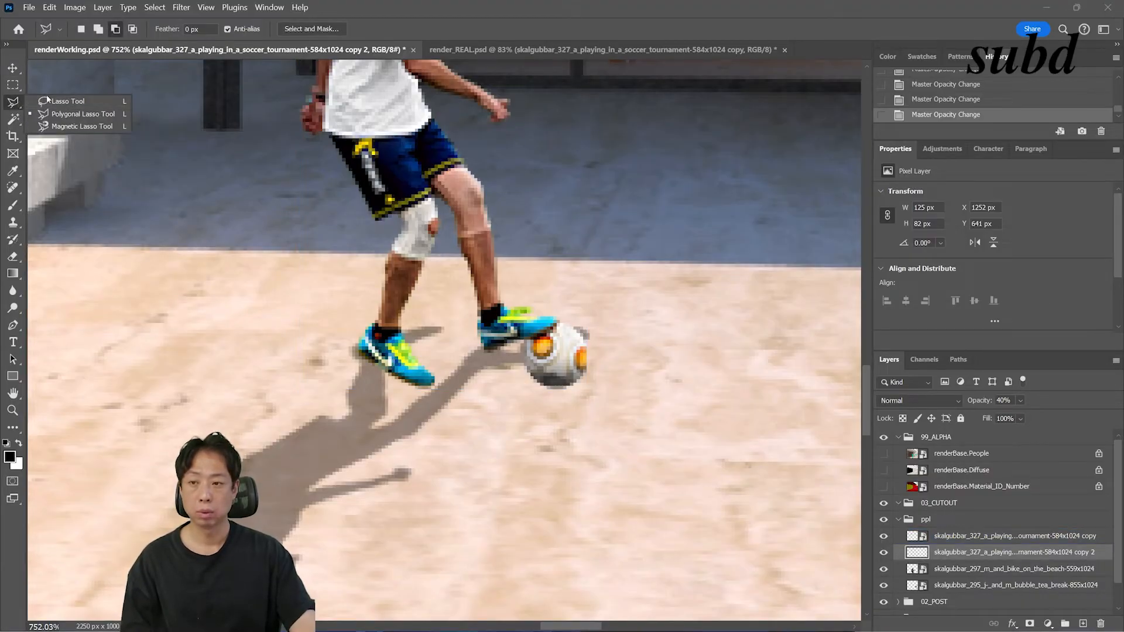
pyautogui.click(86, 115)
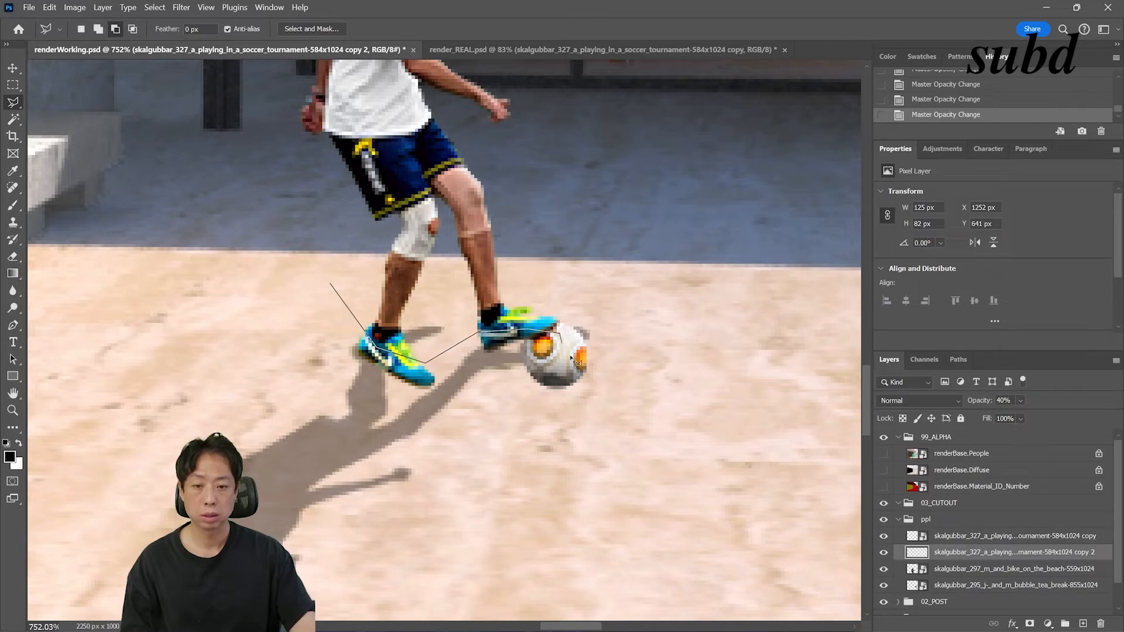
pyautogui.click(659, 263)
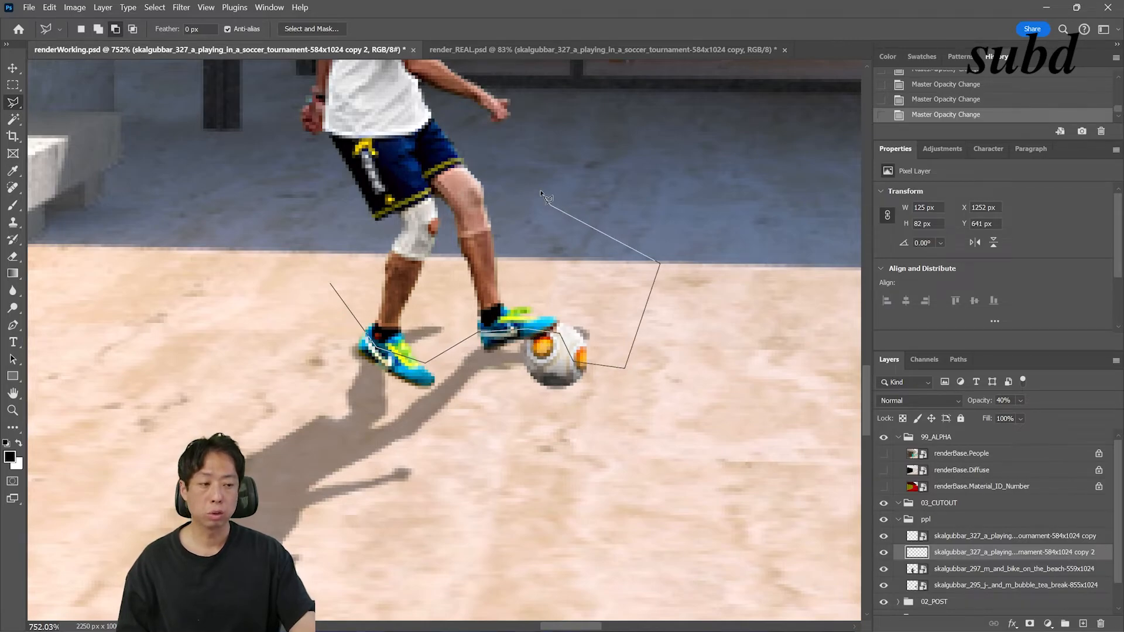
pyautogui.doubleClick(537, 192)
pyautogui.press('Delete')
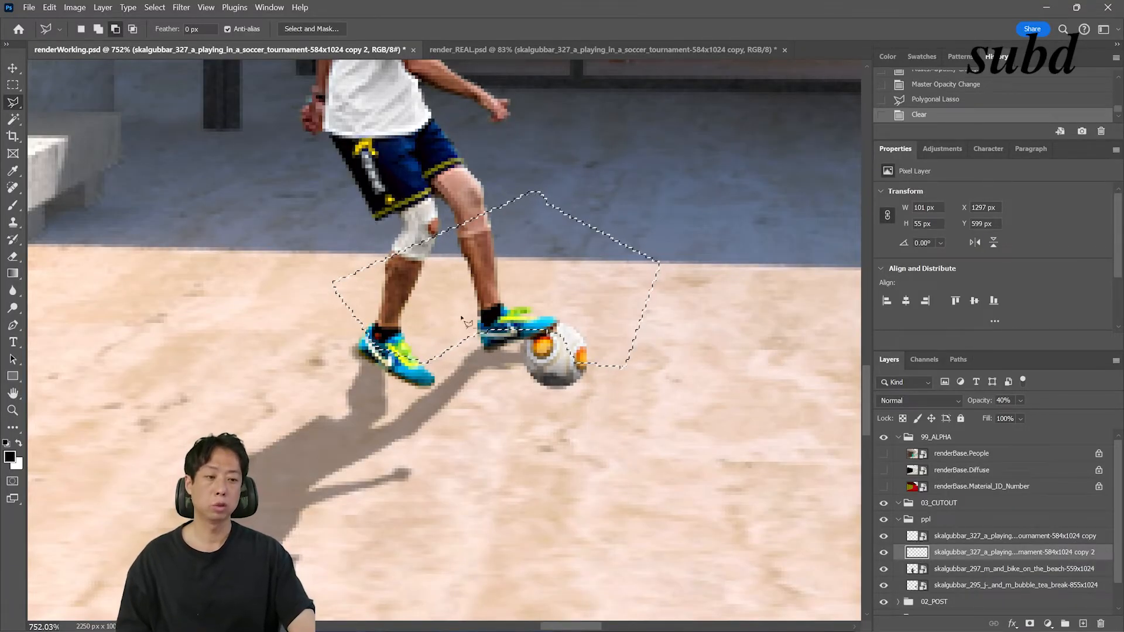
pyautogui.hotkey('ctrl', 'd')
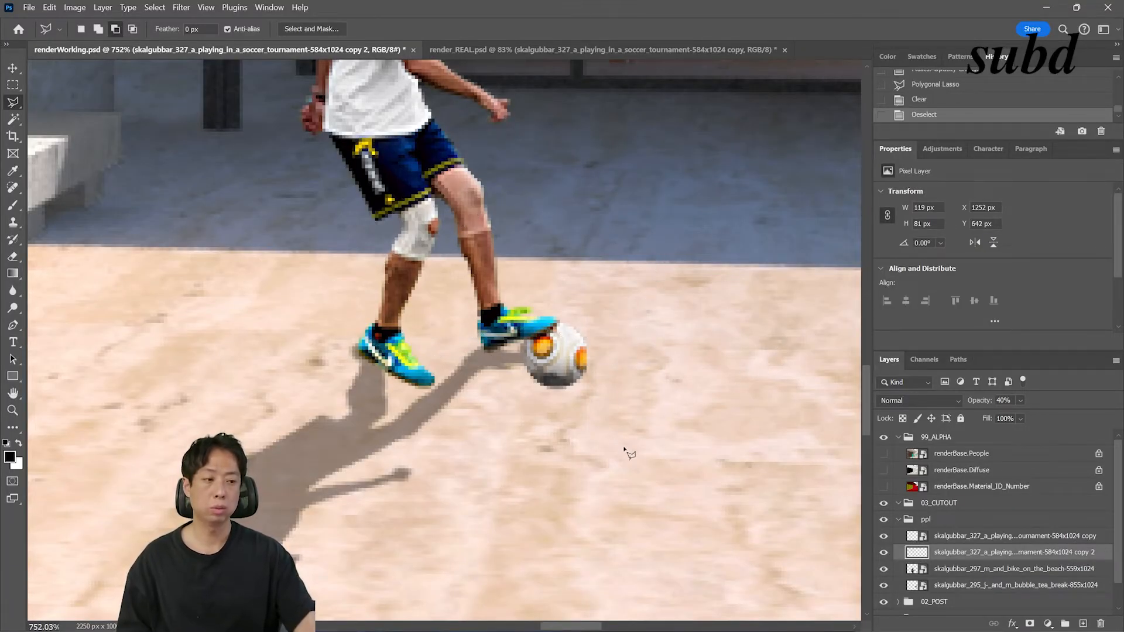
pyautogui.hotkey('ctrl', '0')
pyautogui.press('z')
pyautogui.moveTo(530, 413); pyautogui.dragTo(594, 476)
pyautogui.hotkey('ctrl', 't')
pyautogui.moveTo(416, 444); pyautogui.dragTo(419, 446)
pyautogui.press('Return')
pyautogui.hotkey('ctrl', 'z')
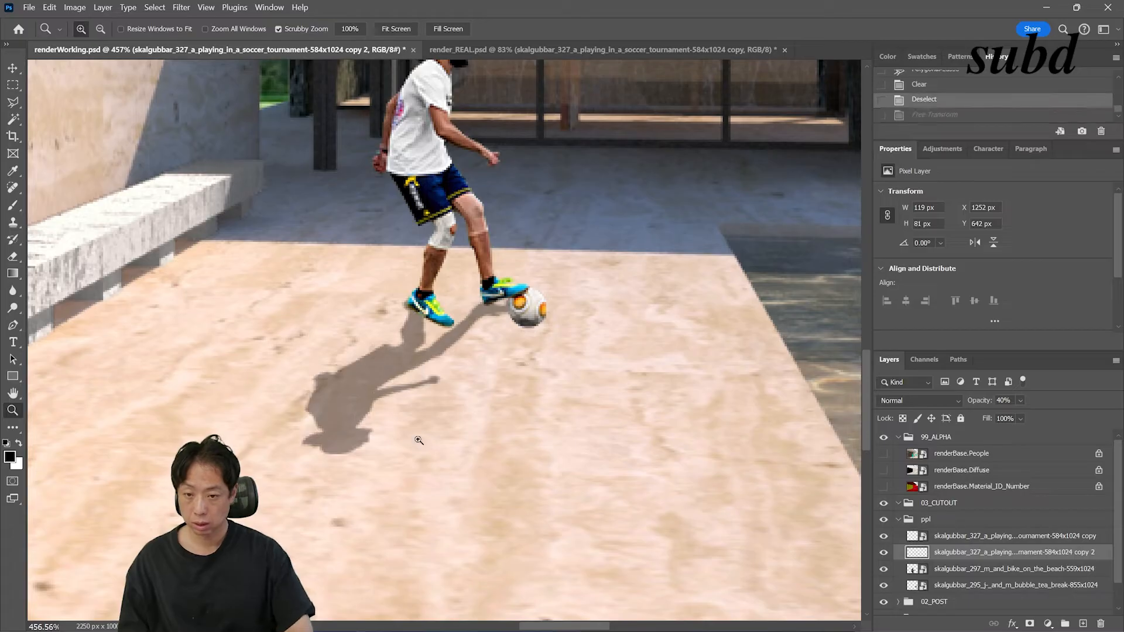
# Compress the trimmed shadow to about 90% height with a slight horizontal skew of about -1.6°.
pyautogui.hotkey('ctrl', 't')
pyautogui.moveTo(419, 458); pyautogui.dragTo(416, 442)
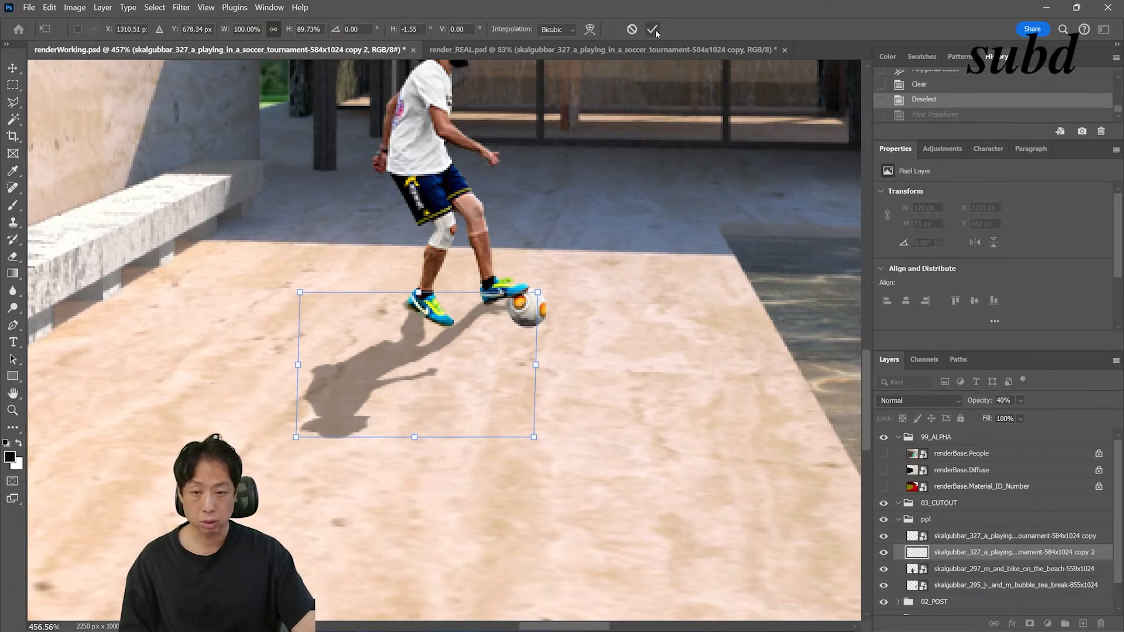
pyautogui.click(652, 29)
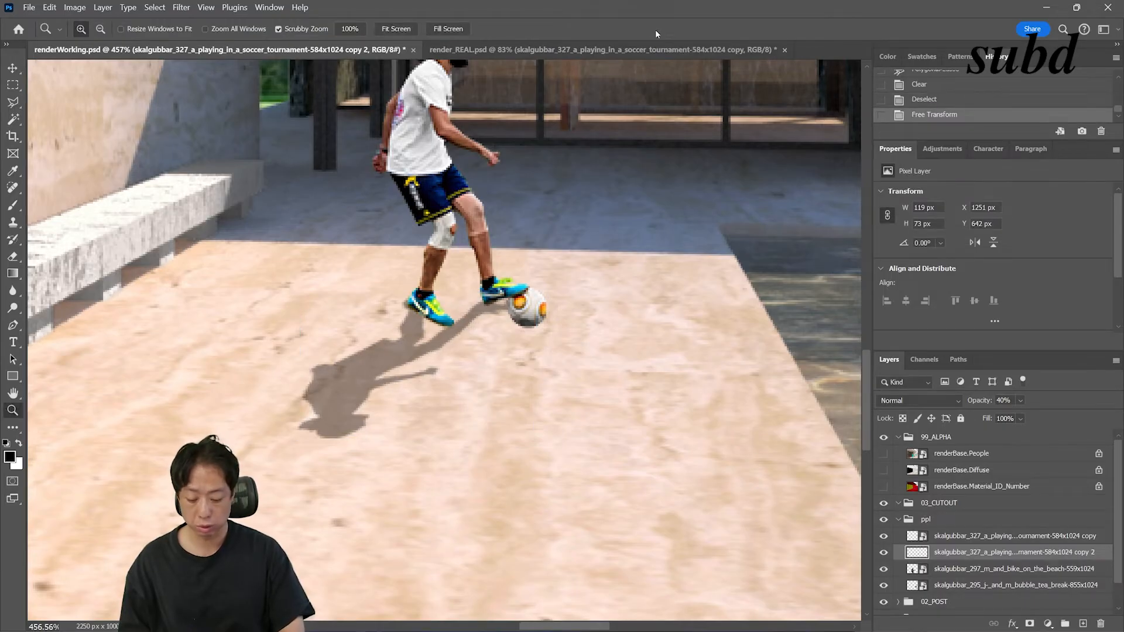
# Nudge the shadow to X 1254 px, Y 643 px so it meets the player's feet.
pyautogui.hotkey('ctrl', '0')
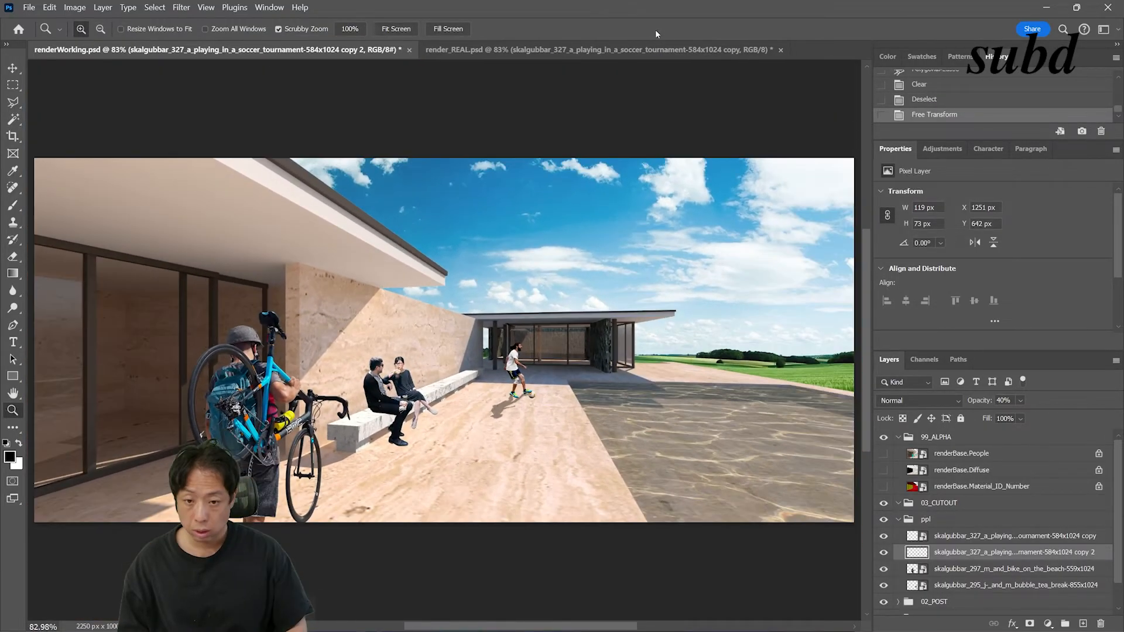
pyautogui.press('v')
pyautogui.press('Down')
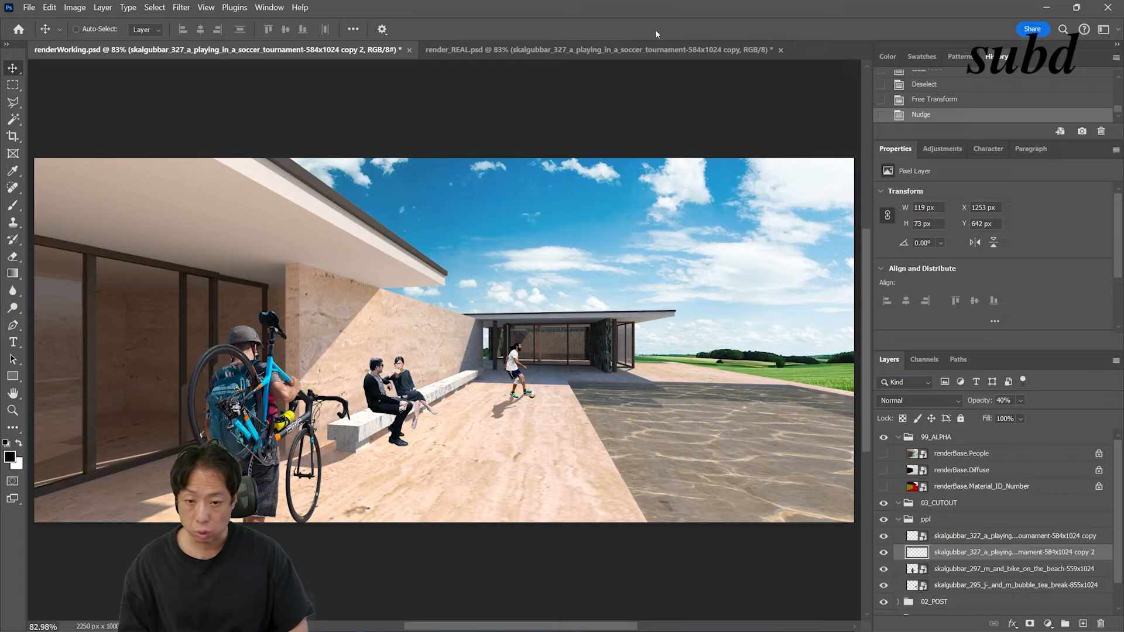
pyautogui.press('Down')
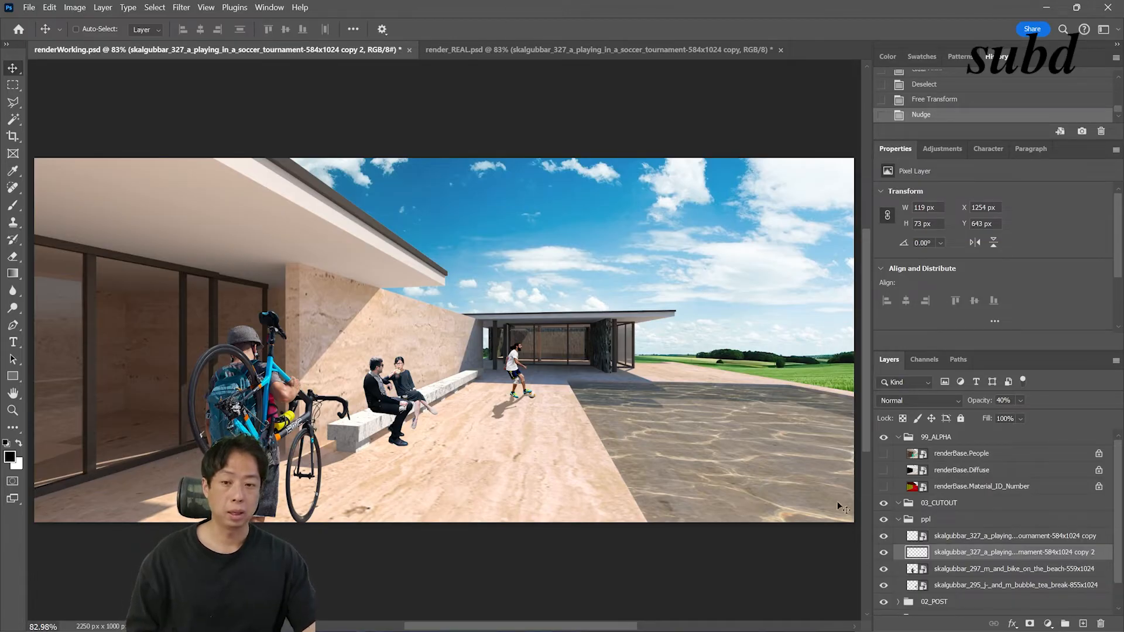
# Link the soccer player layer with its shadow layer, test the link by moving them together, and undo the move.
pyautogui.click(972, 542)
pyautogui.click(969, 554)
pyautogui.keyDown('shift'); pyautogui.click(967, 539); pyautogui.keyUp('shift')
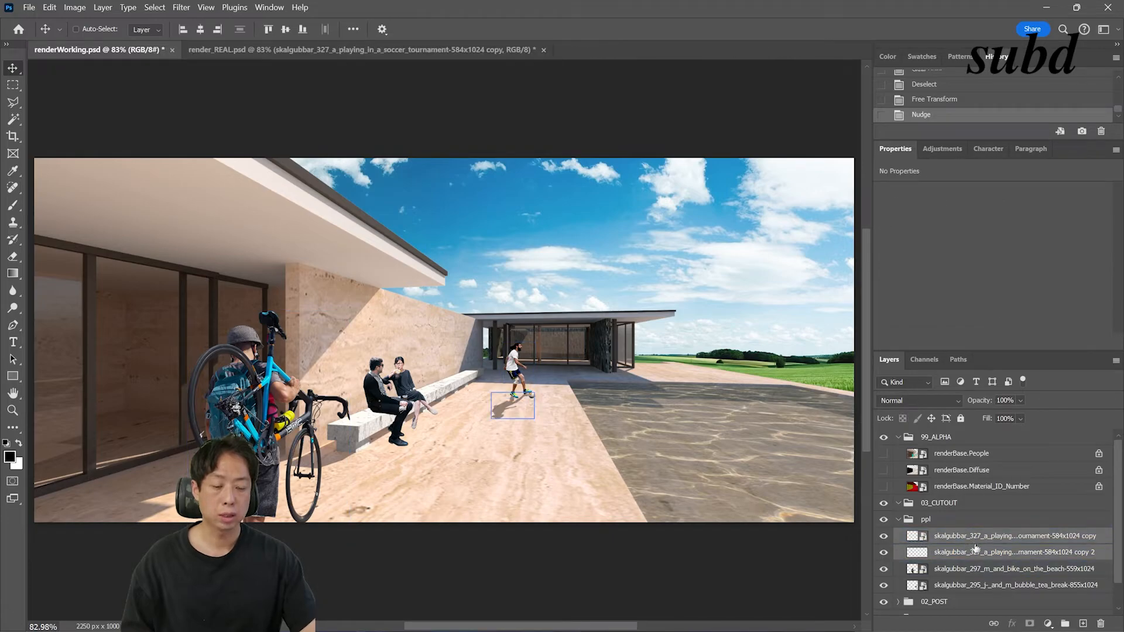
pyautogui.rightClick(992, 535)
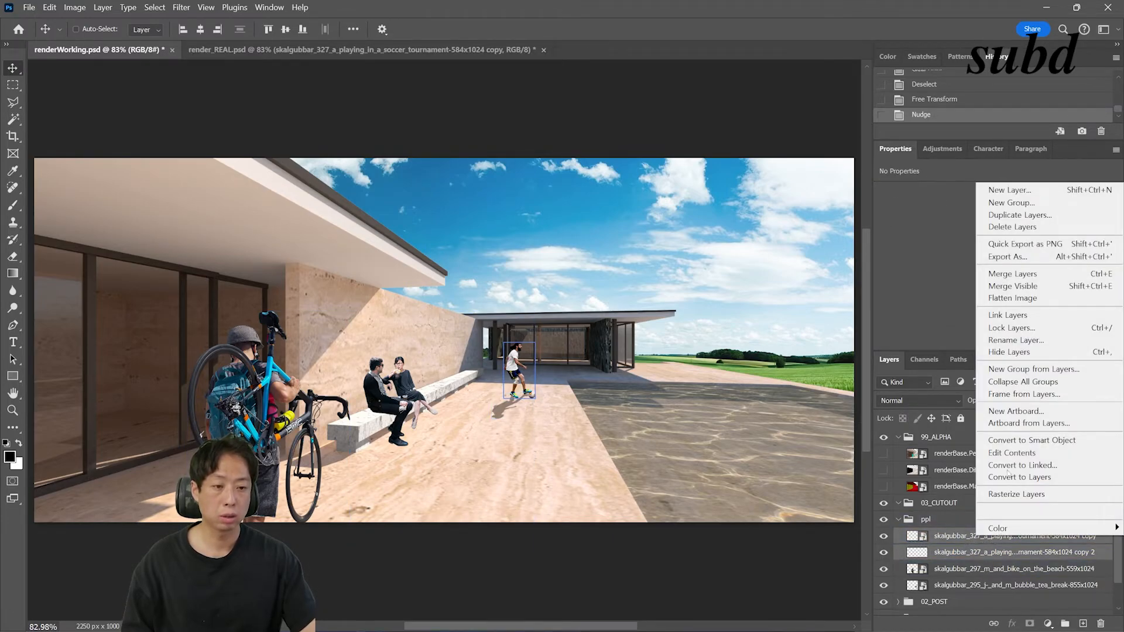
pyautogui.click(1029, 324)
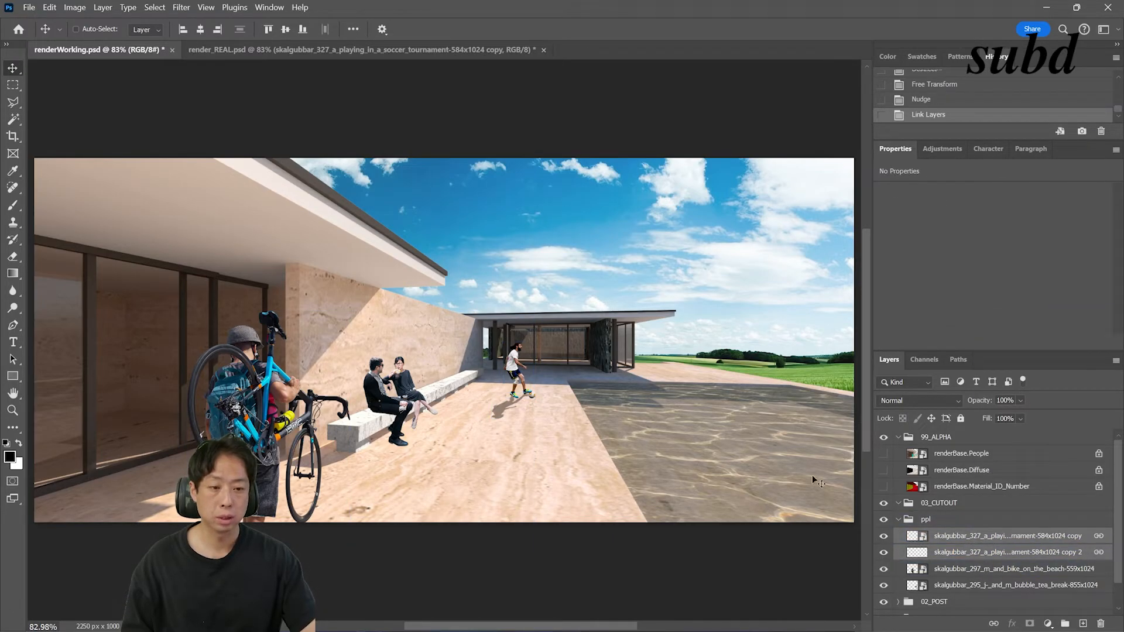
pyautogui.moveTo(302, 287); pyautogui.dragTo(331, 306)
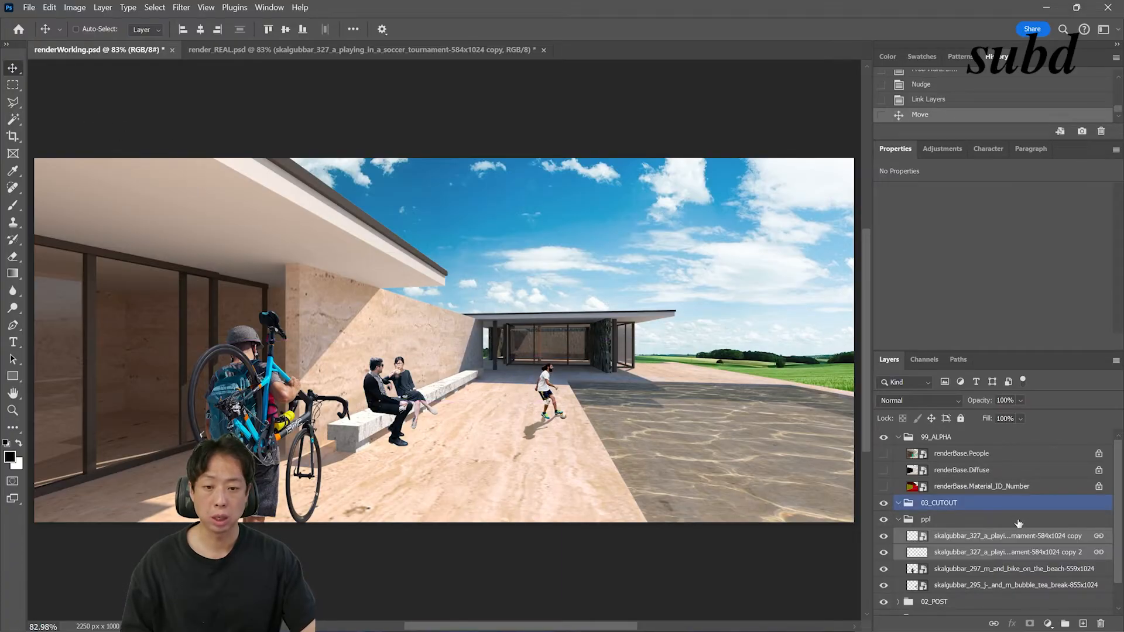
pyautogui.hotkey('ctrl', 'z')
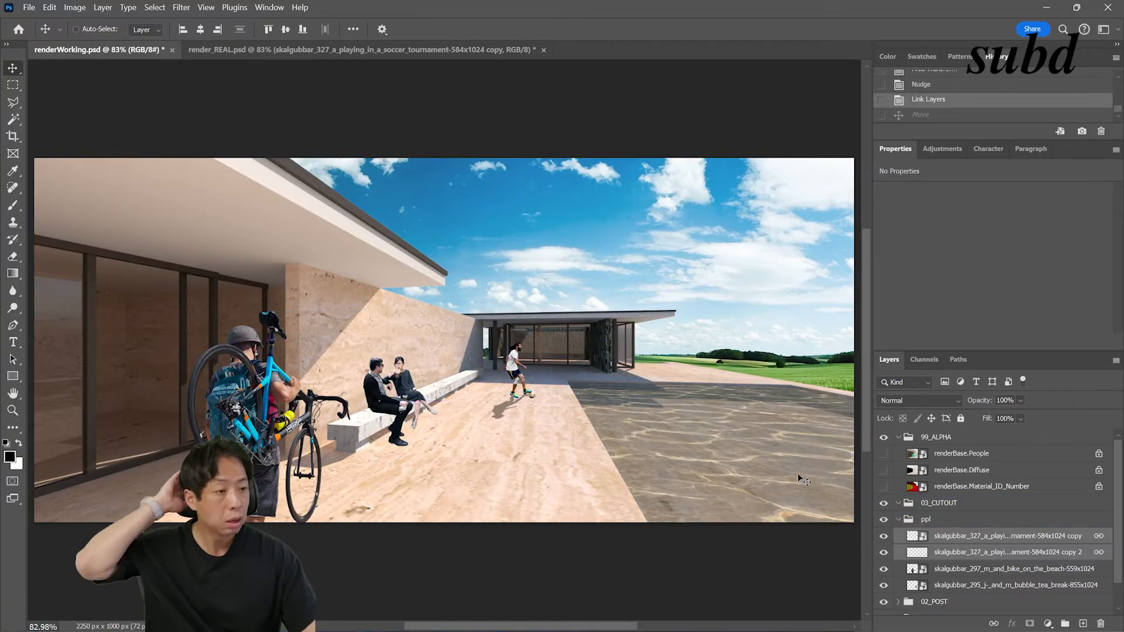
# Collapse the ppl group and save the document.
pyautogui.click(898, 519)
pyautogui.hotkey('ctrl', 's')
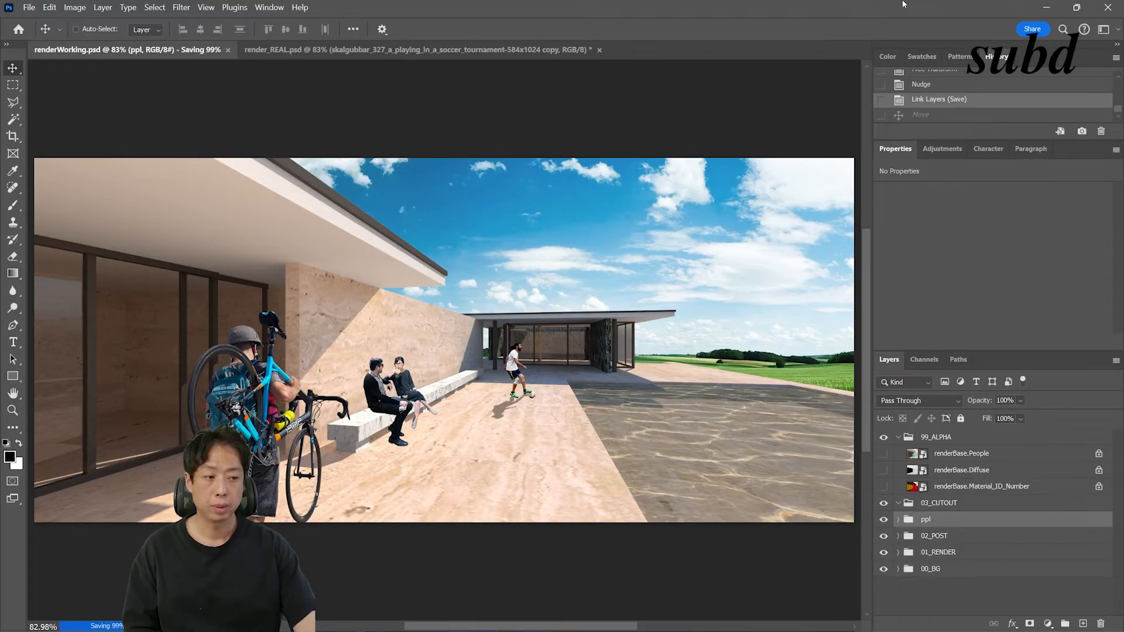
# Switch to the web browser and search Google Images for "eagle png".
pyautogui.click(427, 50)
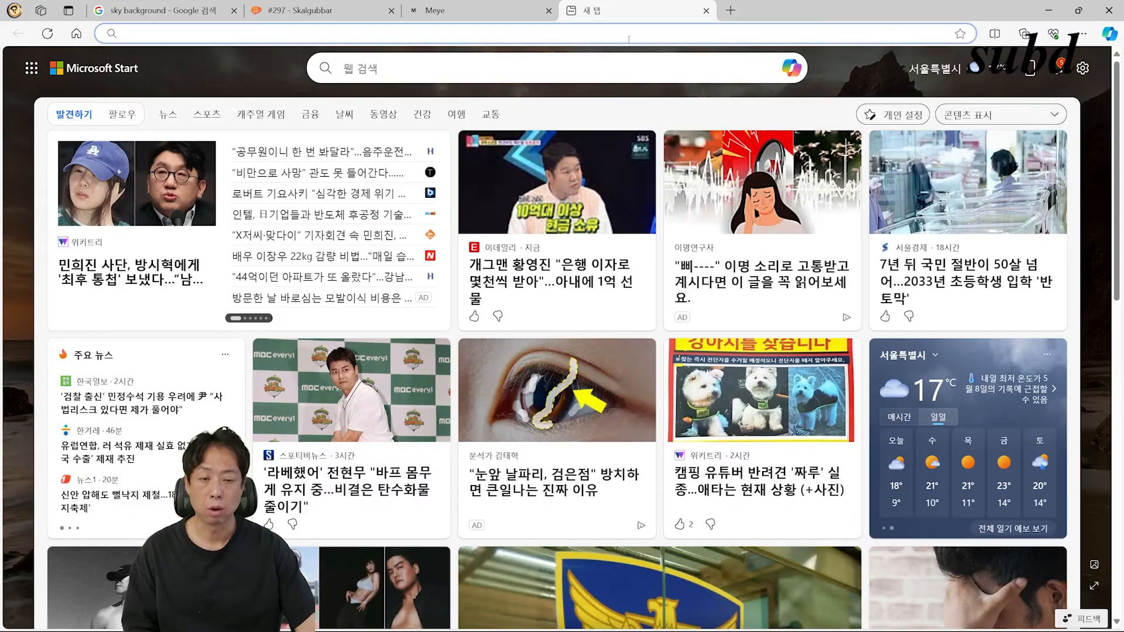
pyautogui.write('eagle png')
pyautogui.press('Return')
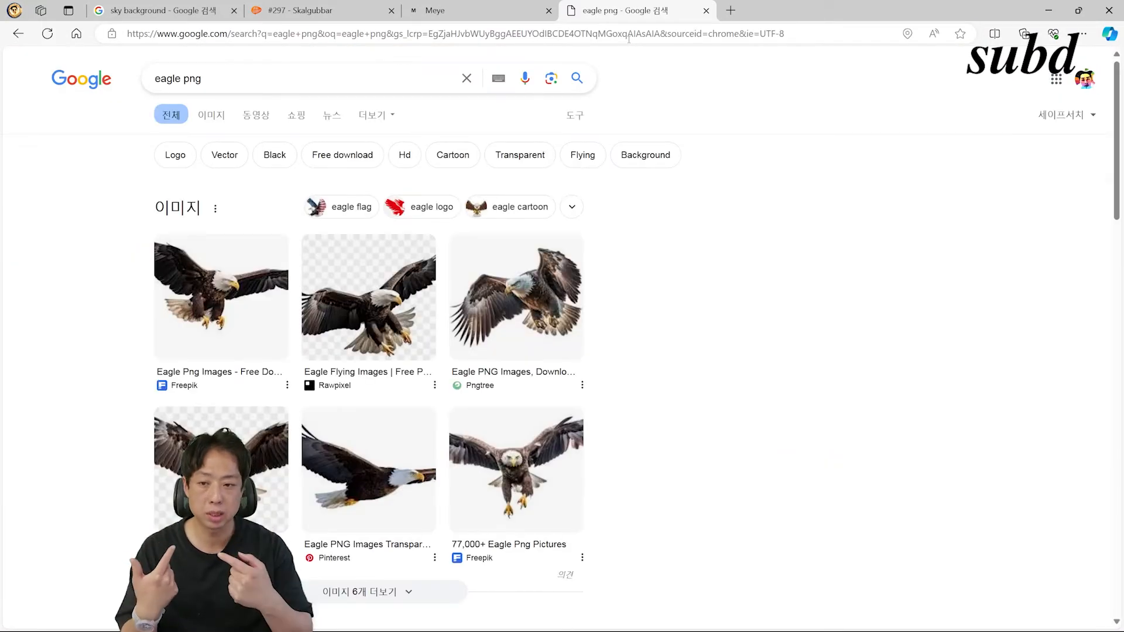
pyautogui.click(210, 116)
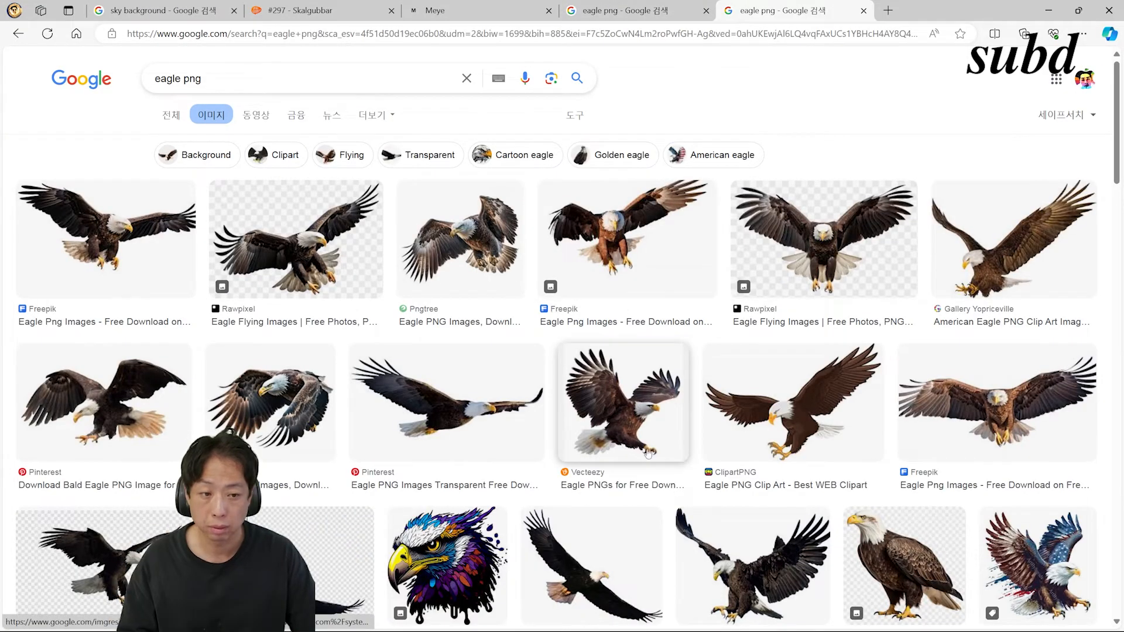
# Open the Freepik result of the front-facing flying bald eagle, choose its free PNG download, and save the full-size image.
pyautogui.click(707, 255)
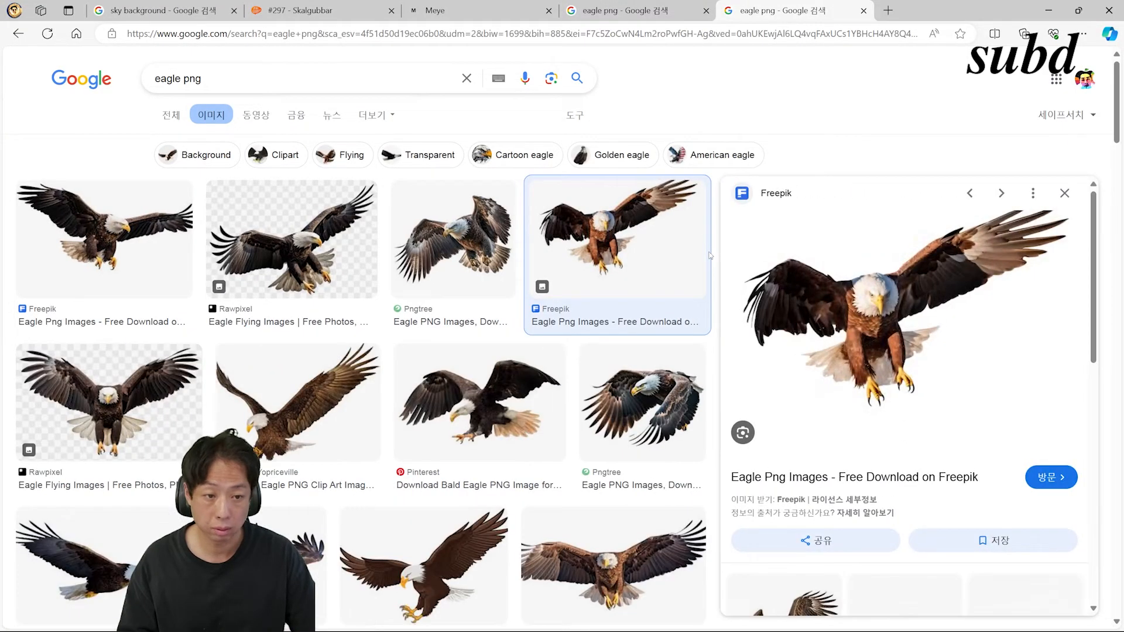
pyautogui.click(905, 318)
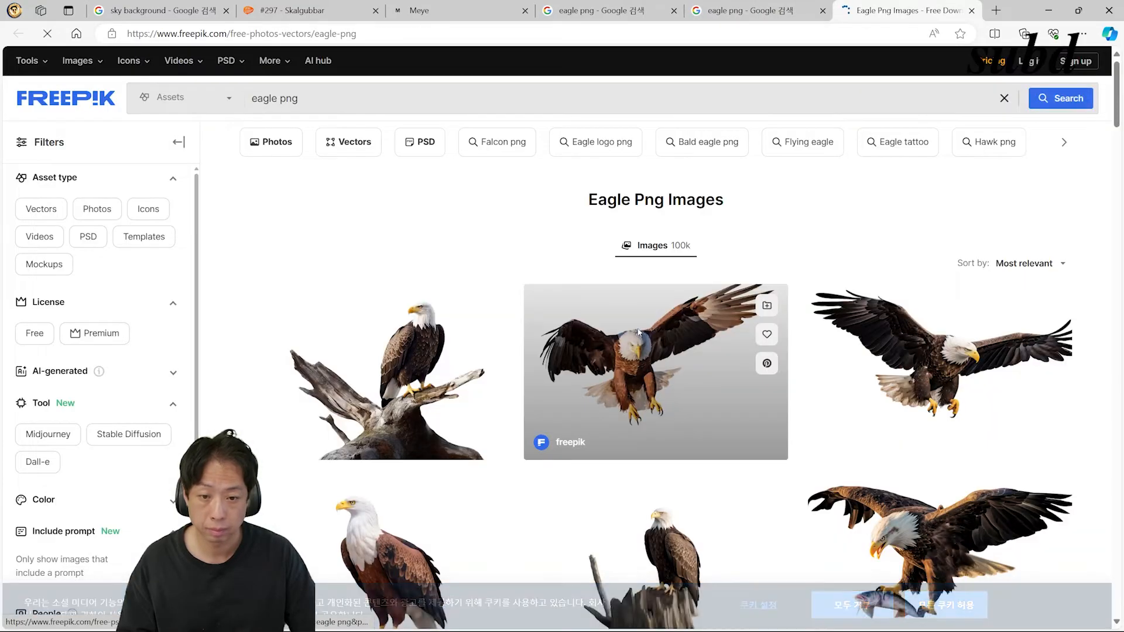
pyautogui.click(638, 332)
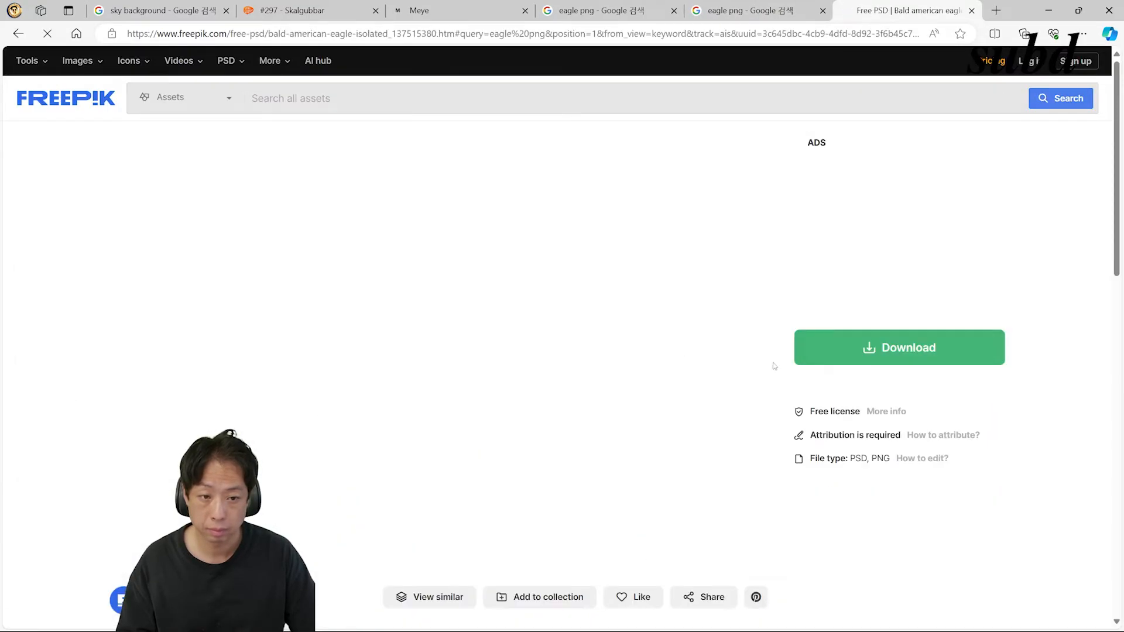
pyautogui.click(911, 349)
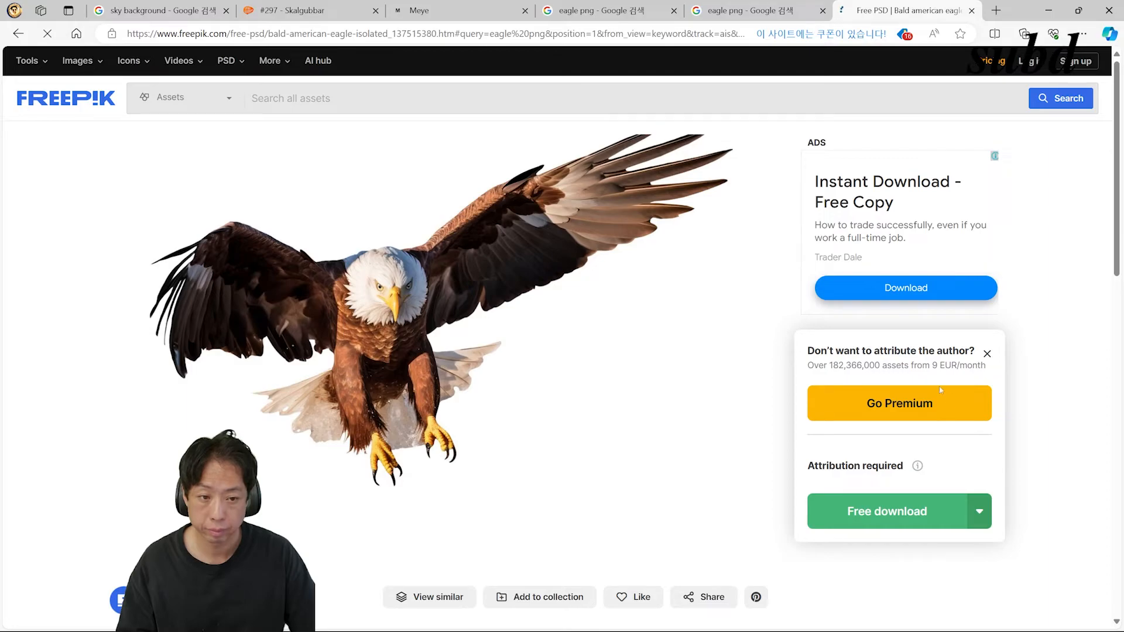
pyautogui.click(979, 513)
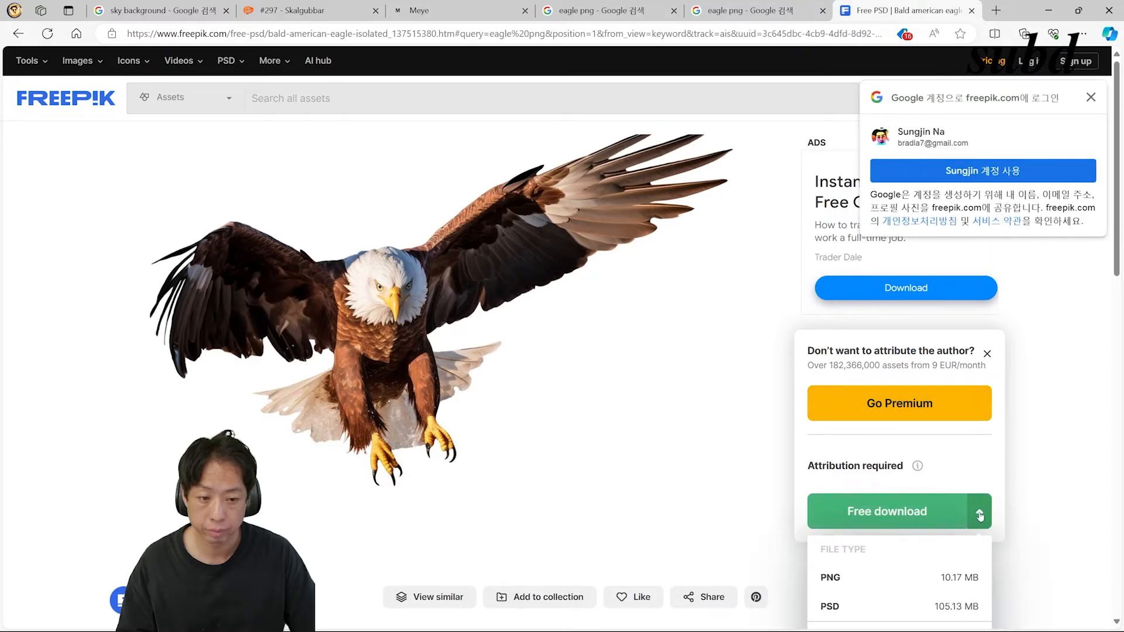
pyautogui.click(862, 579)
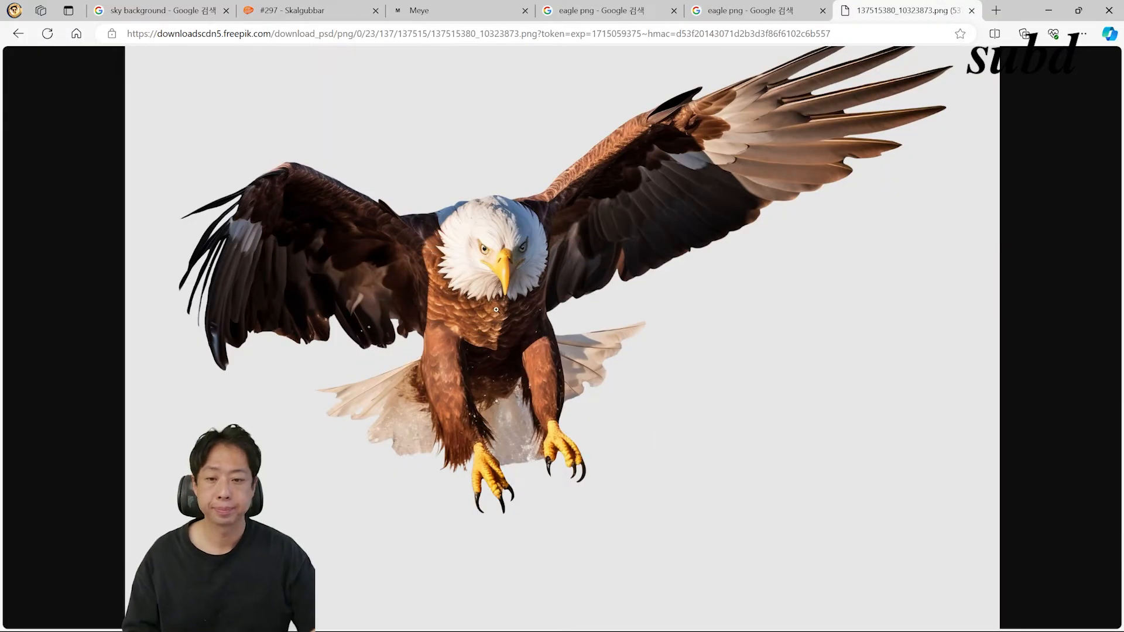
pyautogui.rightClick(496, 310)
pyautogui.click(556, 341)
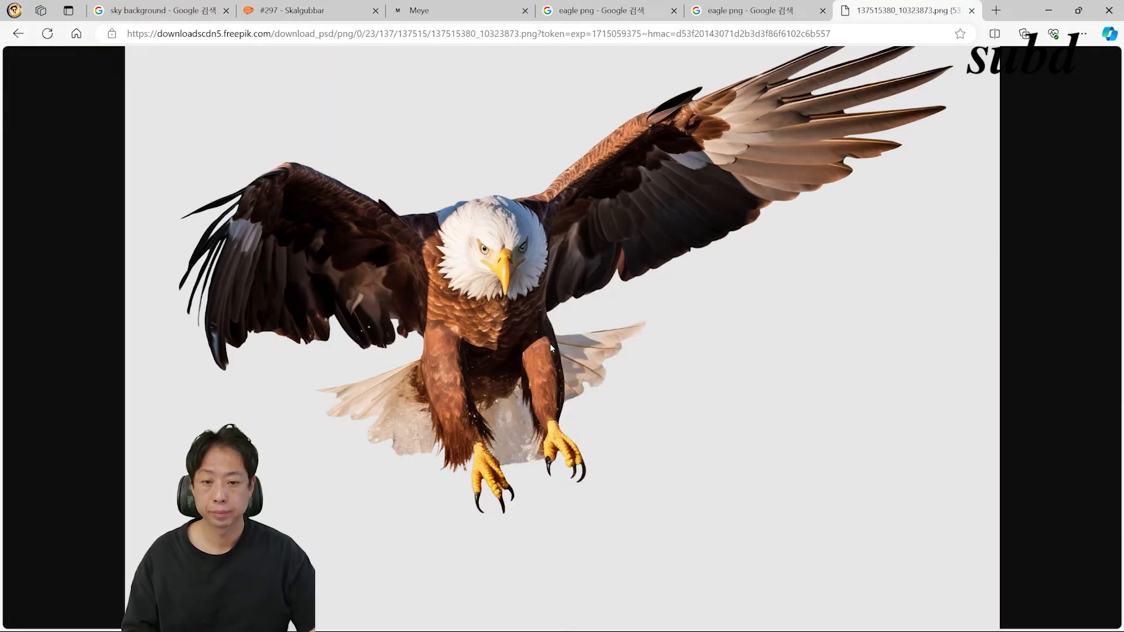
pyautogui.press('Return')
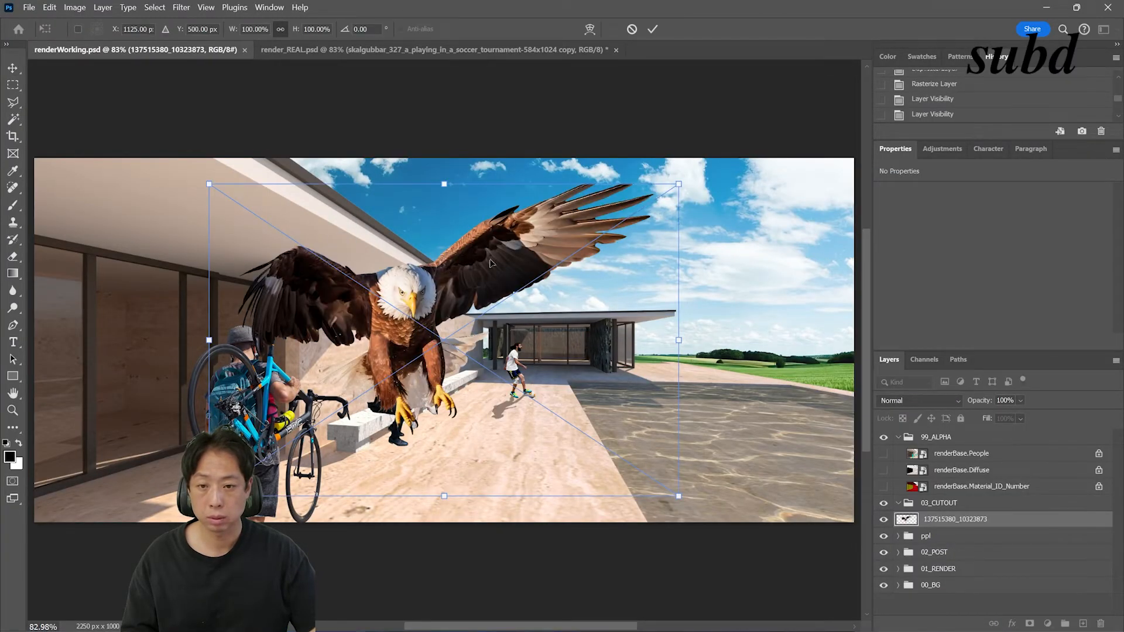
# Switch to Photoshop and place the eagle cut-out in the sky above the pool, scaled to about 572 px wide at X 1588 px, Y 28 px.
pyautogui.moveTo(490, 264); pyautogui.dragTo(695, 198)
pyautogui.press('Return')
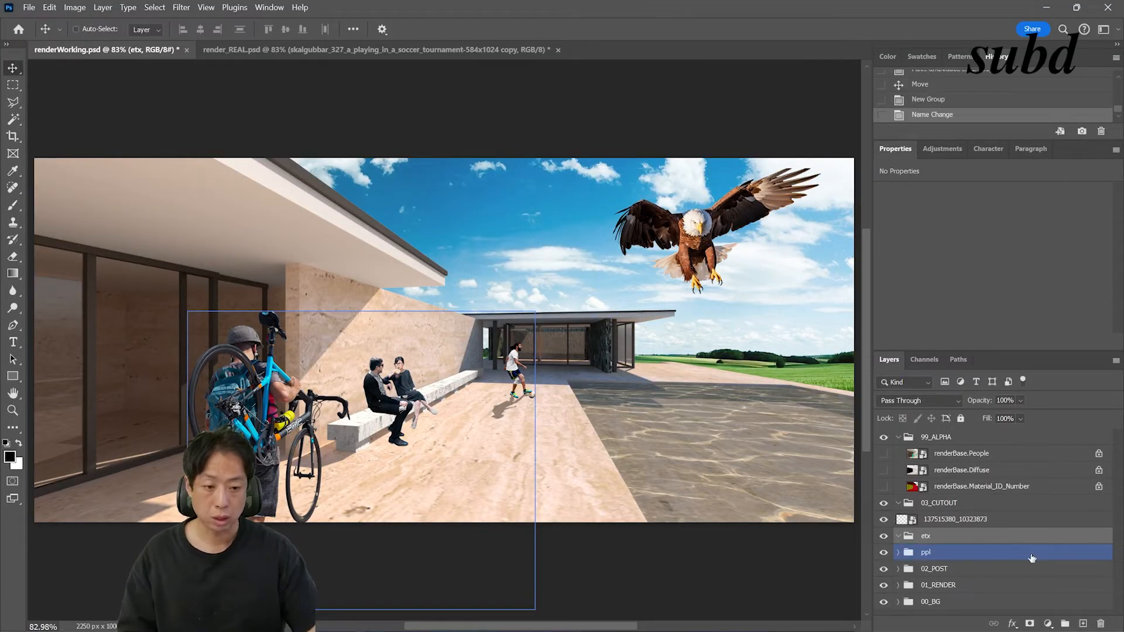
# Duplicate the eagle layer, keep the copy below the original inside the etc group, and rasterize the copy.
pyautogui.click(949, 521)
pyautogui.moveTo(950, 521); pyautogui.dragTo(1081, 623)
pyautogui.moveTo(970, 538); pyautogui.dragTo(969, 553)
pyautogui.rightClick(970, 553)
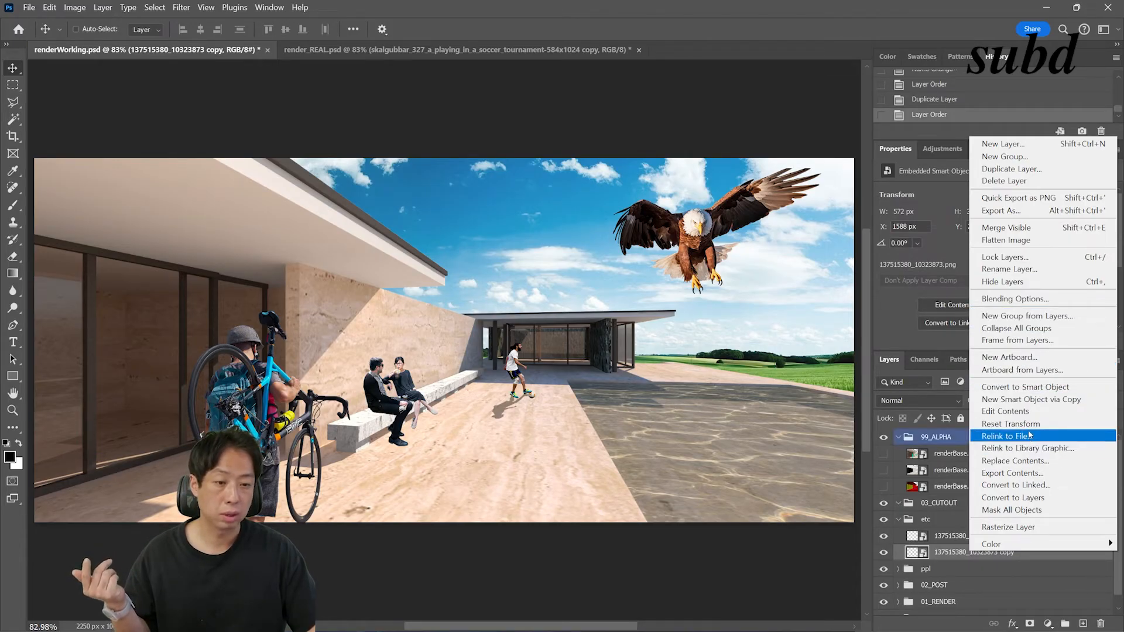
pyautogui.click(1021, 527)
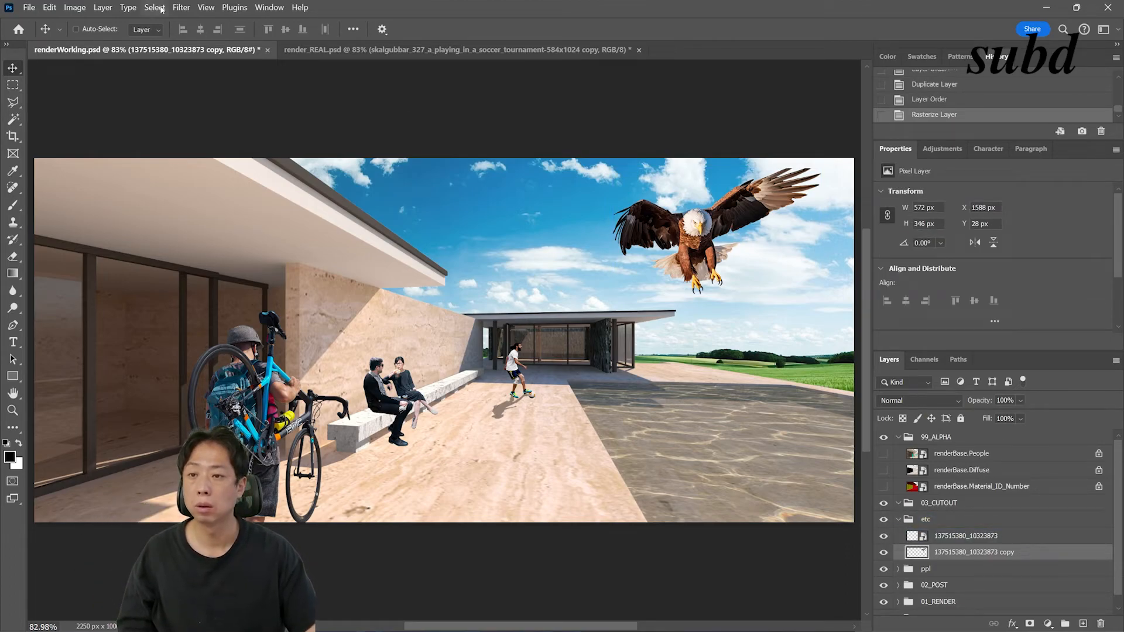
# Apply a Motion Blur to the rasterized eagle copy with an angle of 0° and a distance of 120 pixels.
pyautogui.click(189, 9)
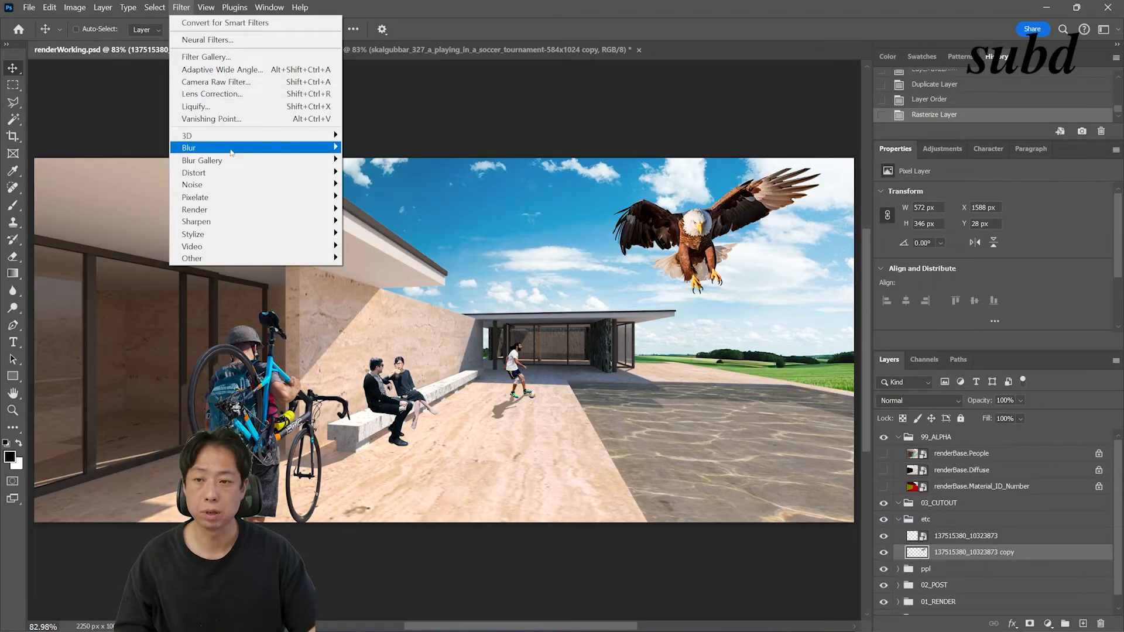
pyautogui.moveTo(233, 149)
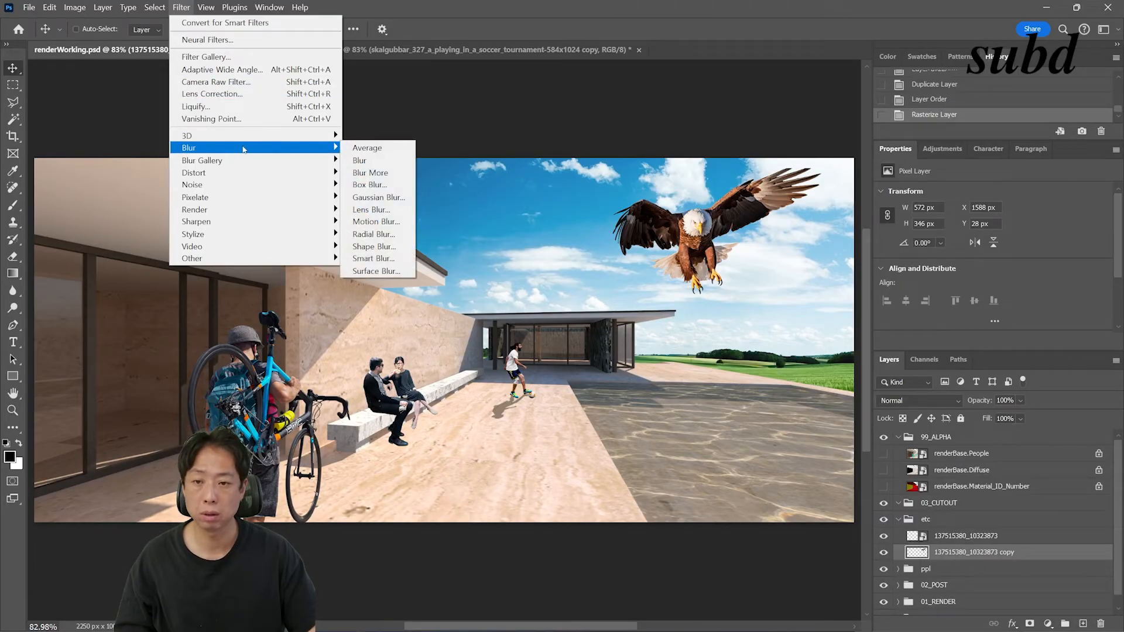
pyautogui.click(377, 221)
pyautogui.moveTo(580, 119); pyautogui.dragTo(321, 193)
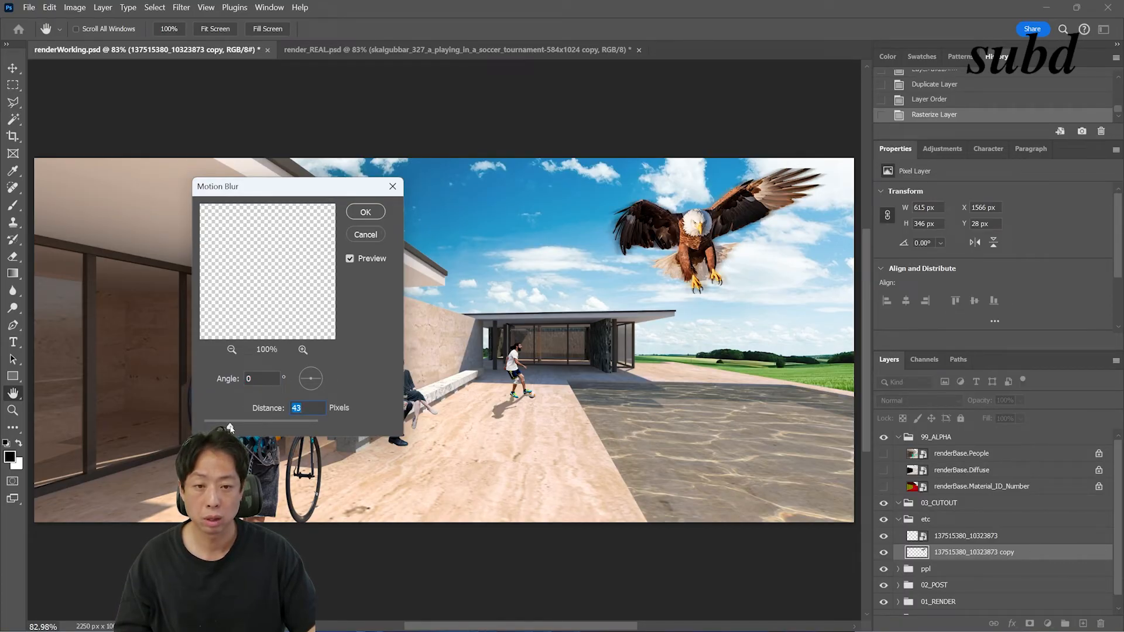
pyautogui.moveTo(271, 428); pyautogui.dragTo(253, 426)
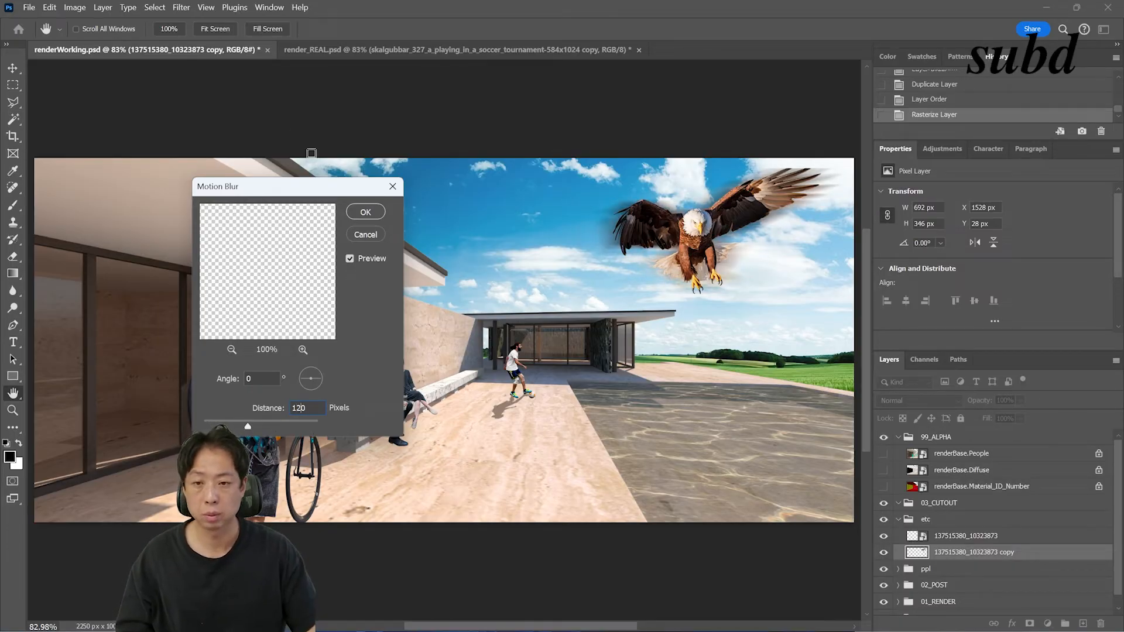
pyautogui.click(366, 213)
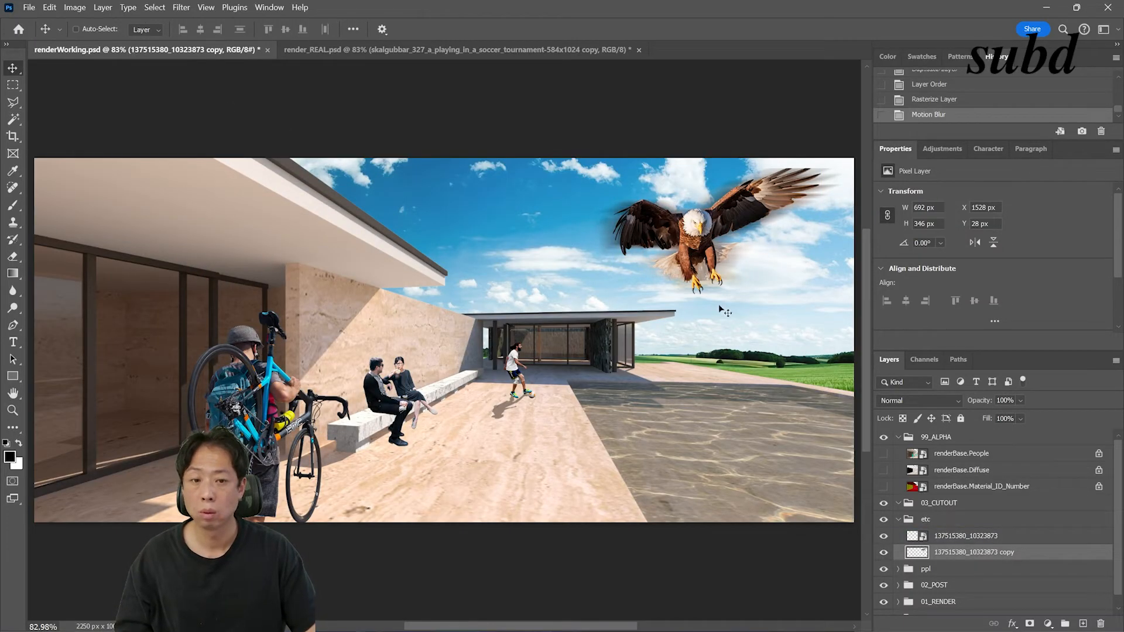
# Shift the blurred eagle copy horizontally to X 1468 px, set its opacity to 70%, and nudge it slightly further left and down.
pyautogui.moveTo(708, 240); pyautogui.dragTo(687, 240)
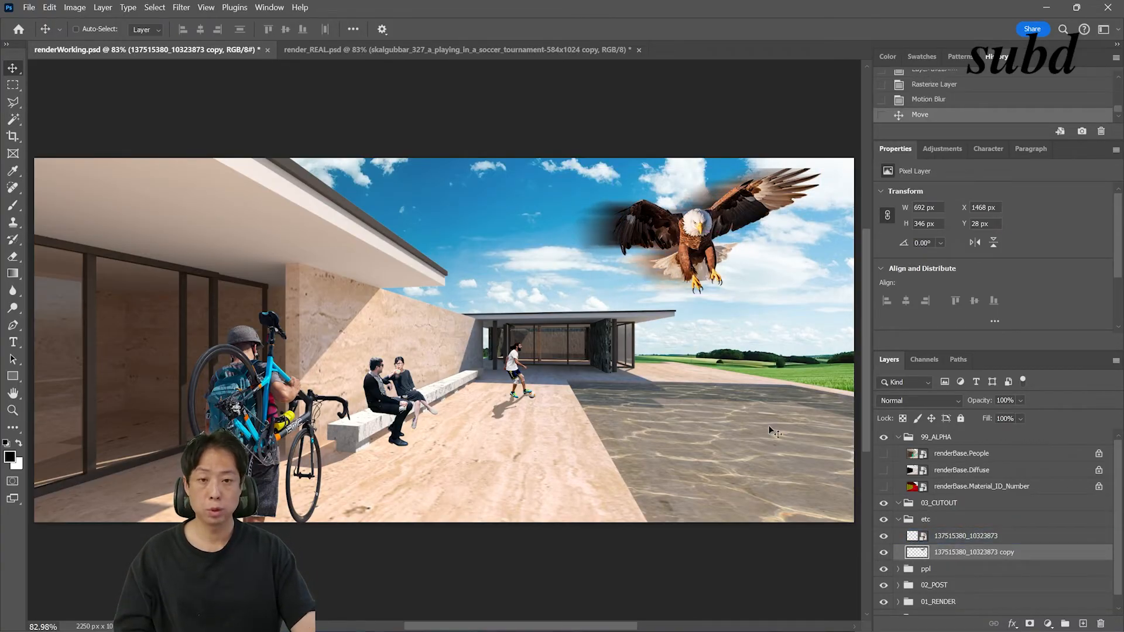
pyautogui.press('5')
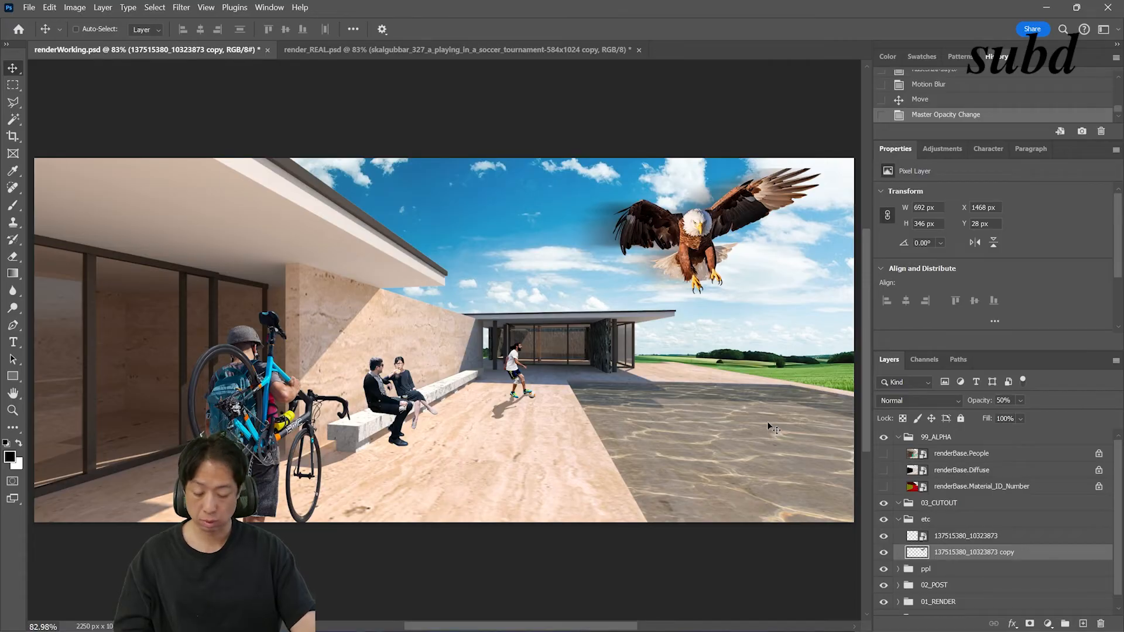
pyautogui.press('7')
pyautogui.hotkey('shift', 'Left')
pyautogui.press('Left')
pyautogui.press('Left')
pyautogui.press('Left')
pyautogui.press('Down')
# Link the original eagle layer with its blurred copy.
pyautogui.keyDown('shift'); pyautogui.click(981, 534); pyautogui.keyUp('shift')
pyautogui.rightClick(981, 534)
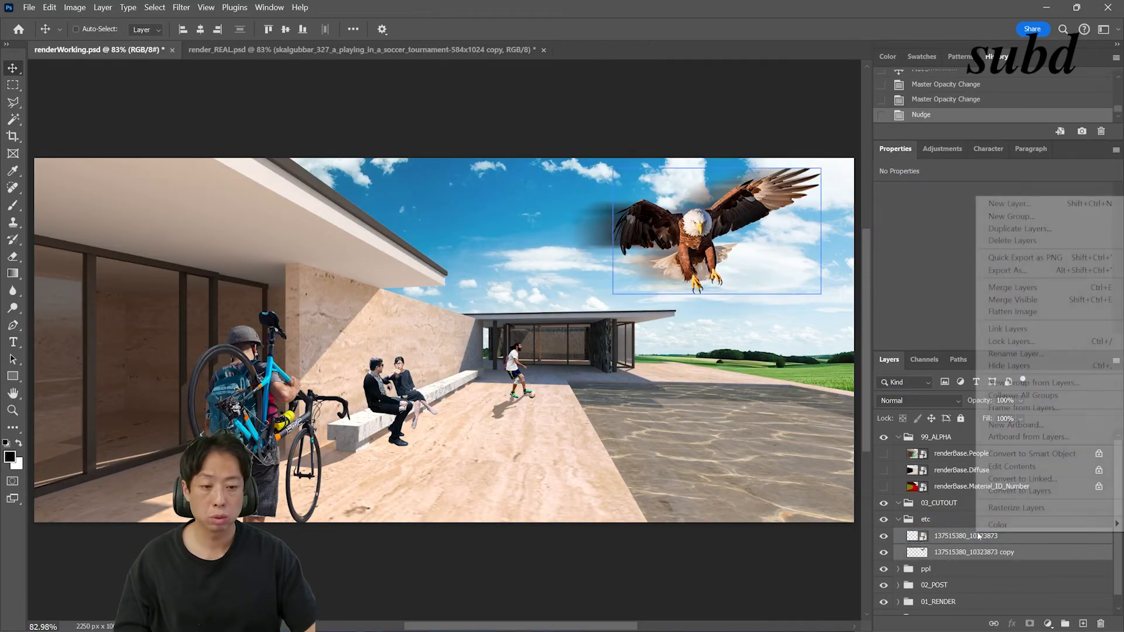
pyautogui.click(1007, 330)
# Collapse the etc group and create a new group named tree between the etc and ppl groups.
pyautogui.hotkey('ctrl', '-')
pyautogui.hotkey('ctrl', '0')
pyautogui.hotkey('ctrl', '-')
pyautogui.click(908, 519)
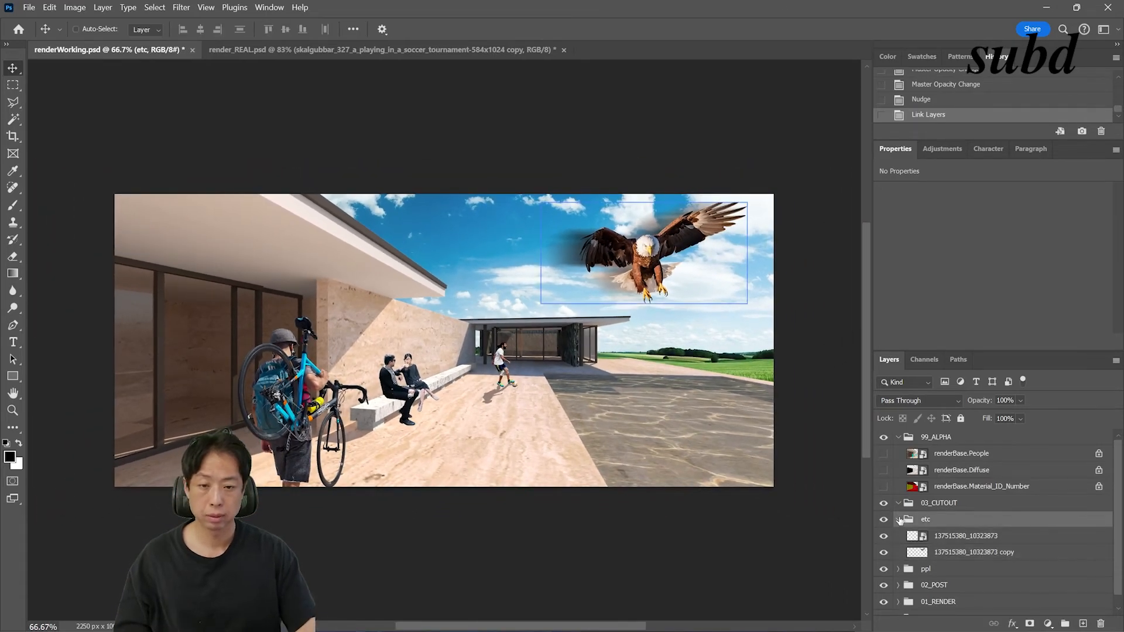
pyautogui.click(898, 519)
pyautogui.click(925, 535)
pyautogui.click(1066, 624)
pyautogui.doubleClick(930, 536)
pyautogui.write('tree')
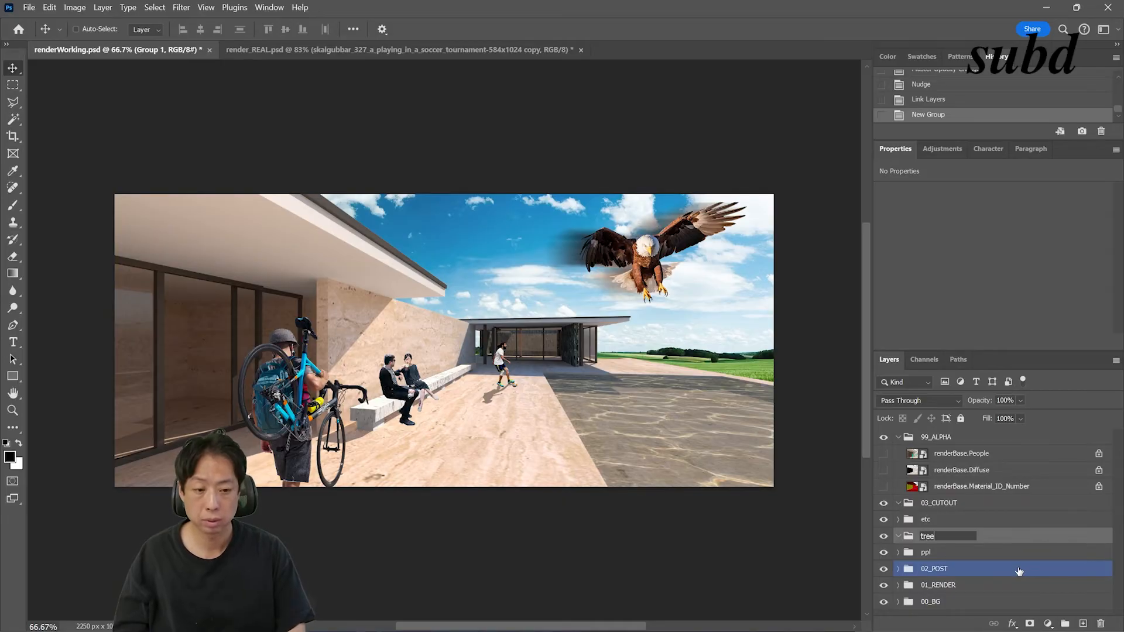
pyautogui.press('Return')
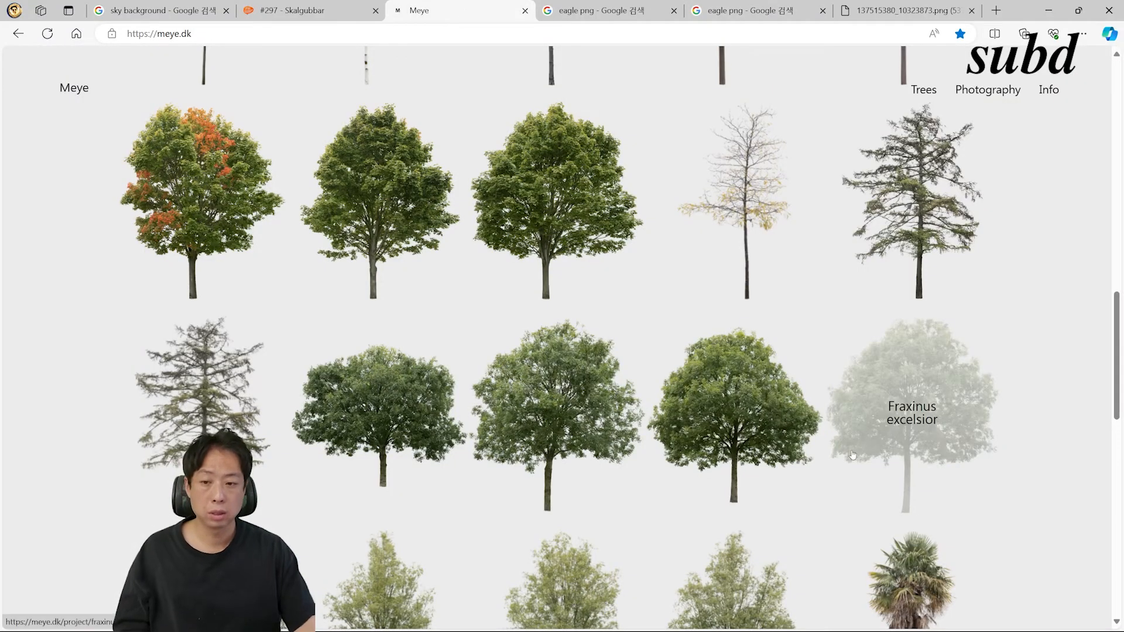
# Switch to the Meye tree library in the browser, download the Acer platanoides cut-out, and show the file in its download folder.
pyautogui.scroll(-5, 864, 447)
pyautogui.scroll(-8, 1012, 418)
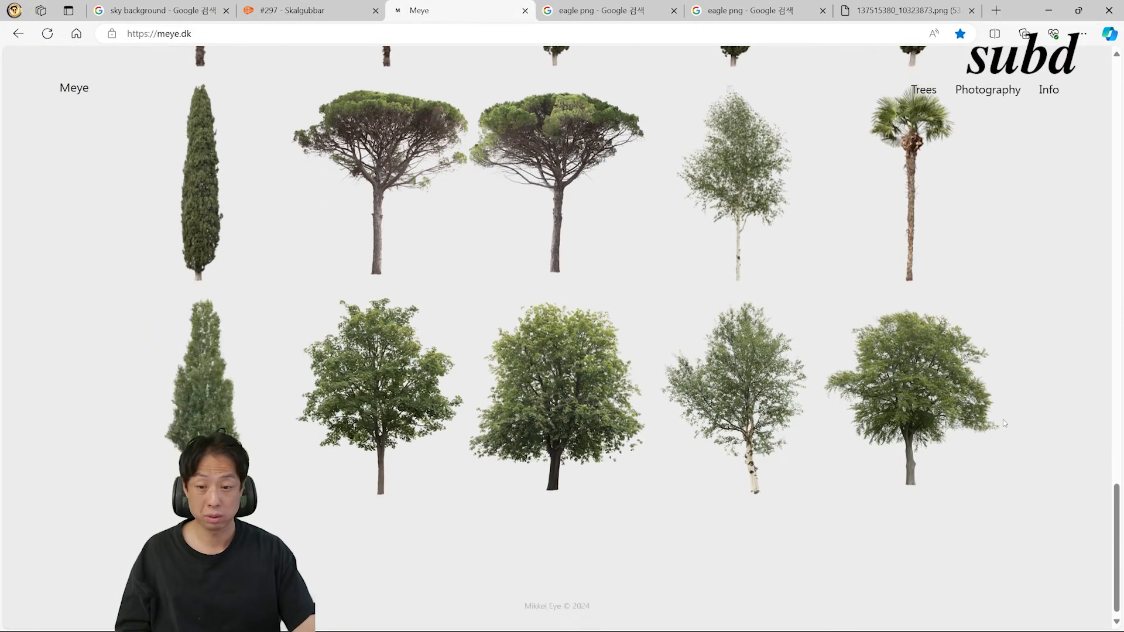
pyautogui.scroll(-5, 1003, 422)
pyautogui.click(375, 233)
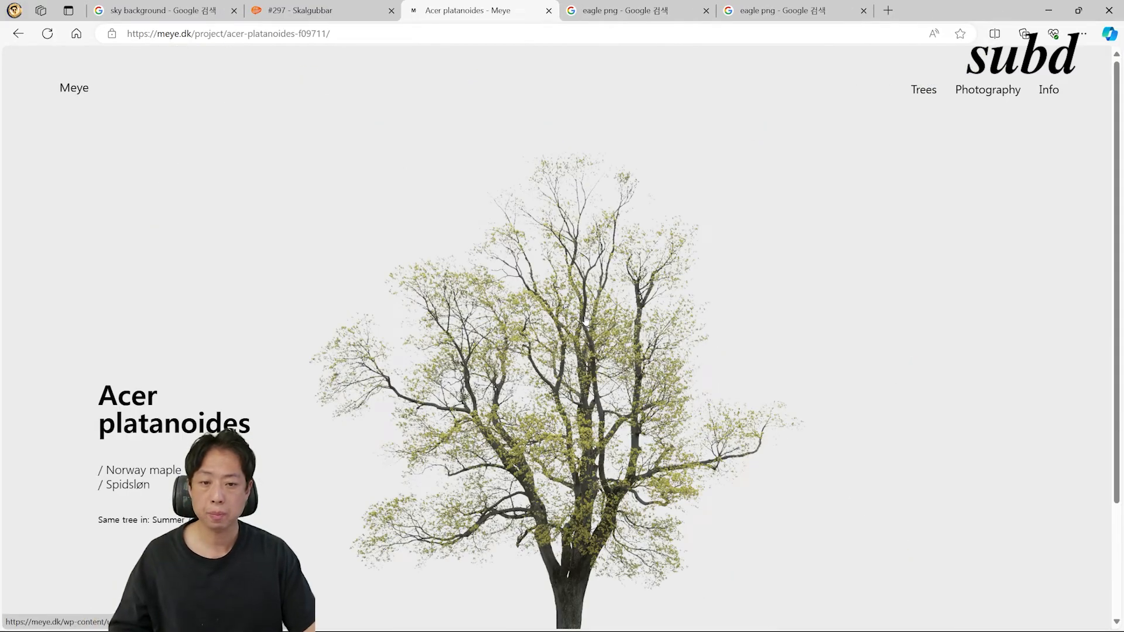
pyautogui.click(600, 304)
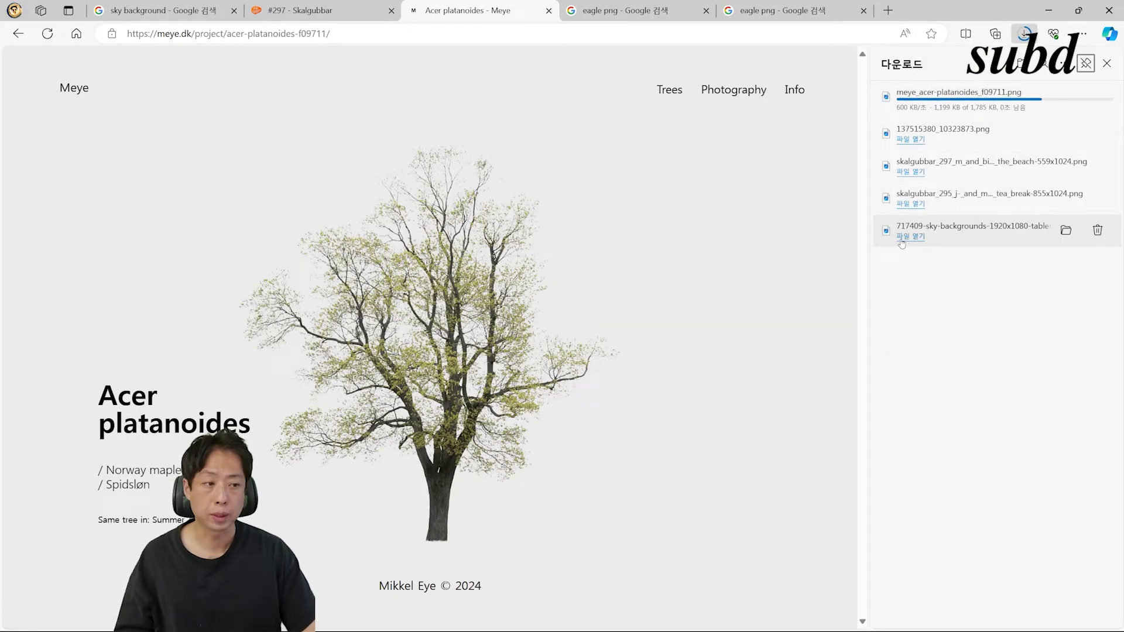
pyautogui.click(1066, 99)
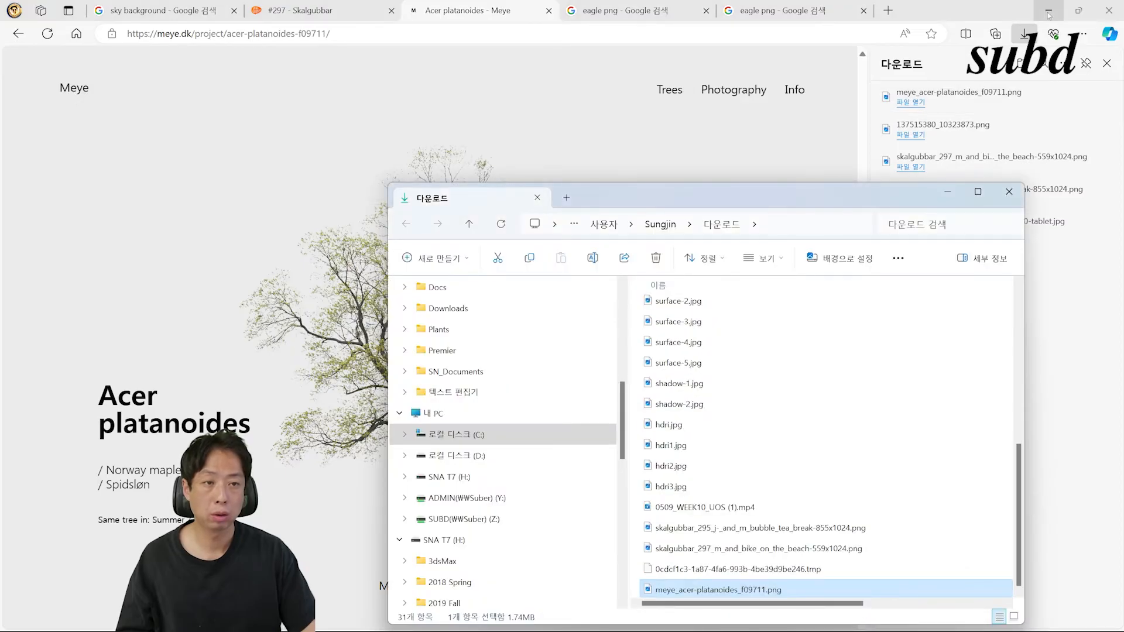
# Place meye_acer-platanoides_f09711.png in the Photoshop render and move the tree over the pool to X 1491 px, Y -237 px.
pyautogui.click(1048, 12)
pyautogui.moveTo(702, 196); pyautogui.dragTo(318, 153)
pyautogui.moveTo(410, 547); pyautogui.dragTo(722, 360)
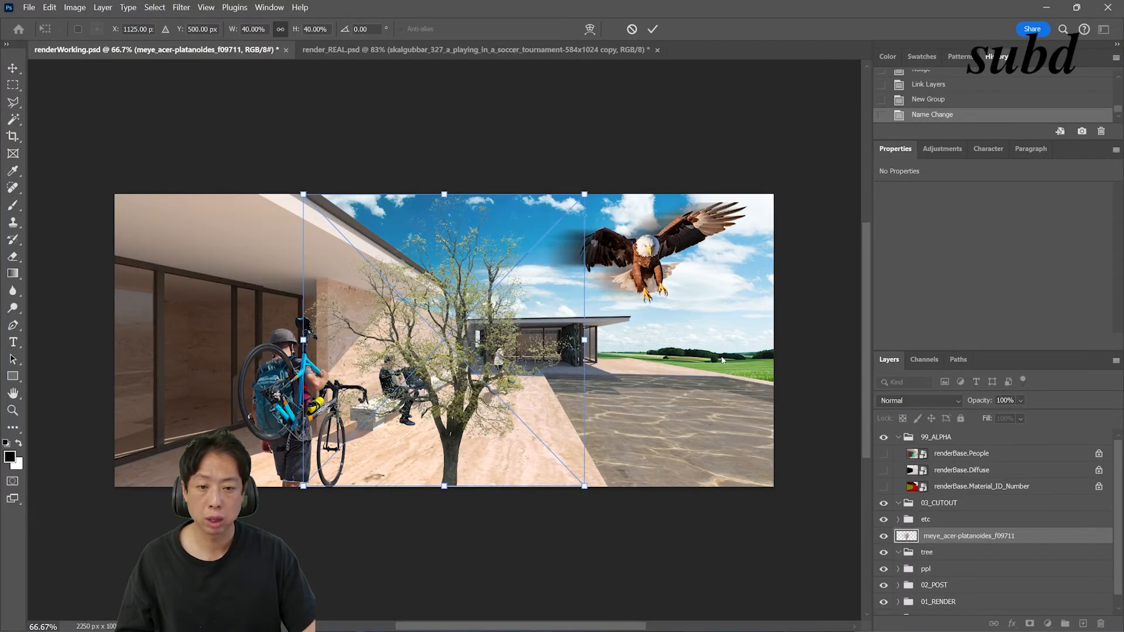
pyautogui.click(652, 28)
pyautogui.moveTo(447, 356); pyautogui.dragTo(695, 287)
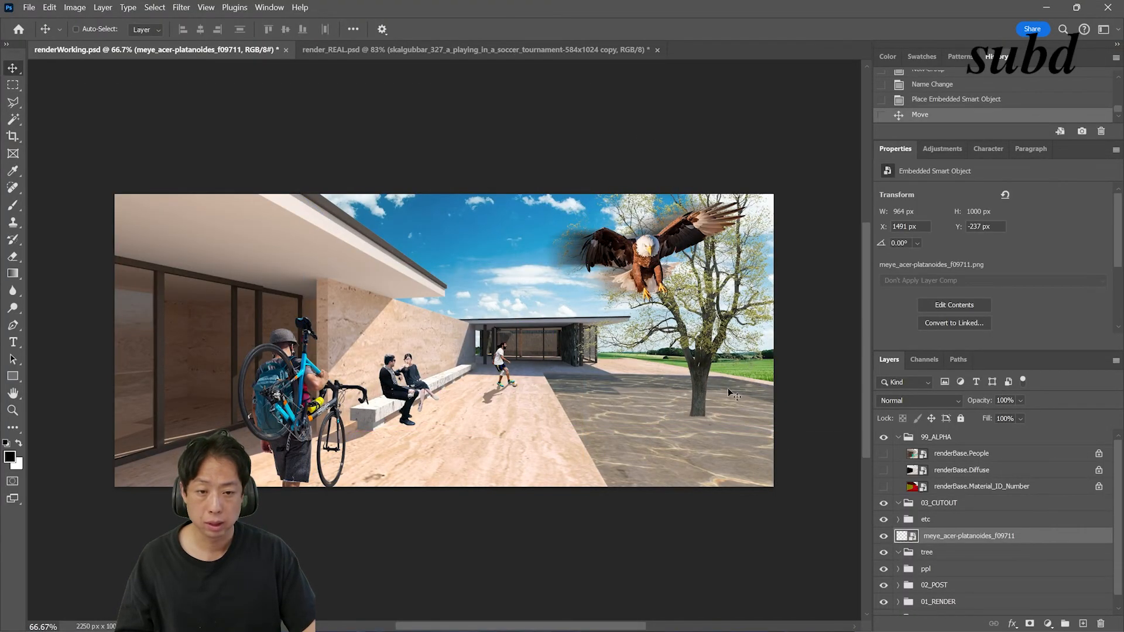
# Load the render layer's outline as a selection and hide the etc and ppl groups.
pyautogui.moveTo(937, 536); pyautogui.dragTo(911, 591)
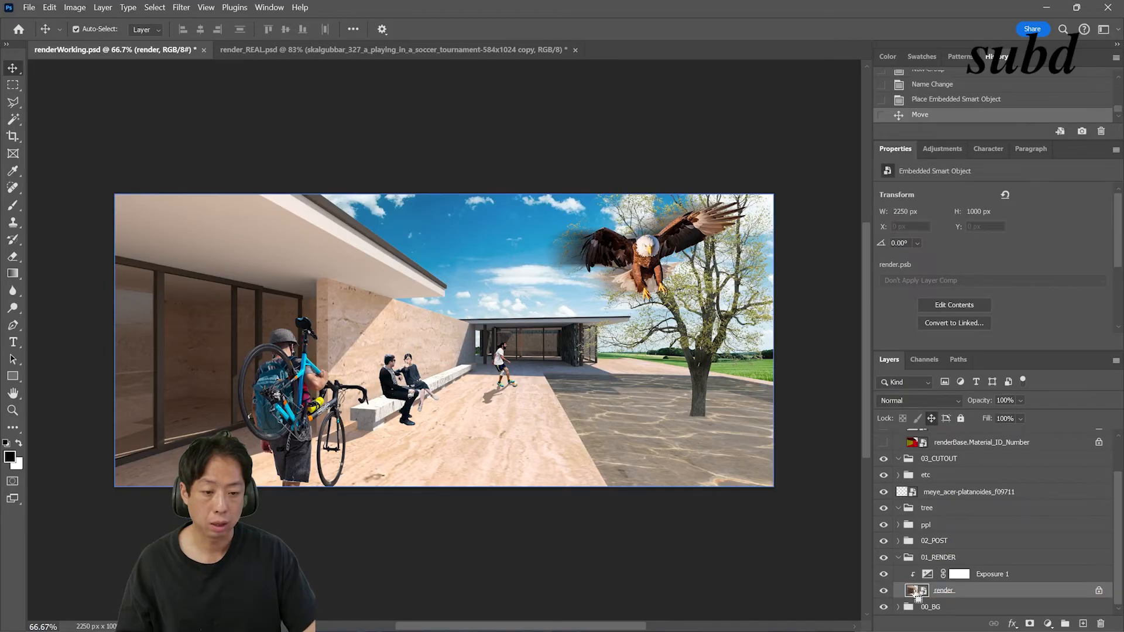
pyautogui.keyDown('ctrl'); pyautogui.click(912, 591); pyautogui.keyUp('ctrl')
pyautogui.moveTo(307, 324); pyautogui.dragTo(899, 559)
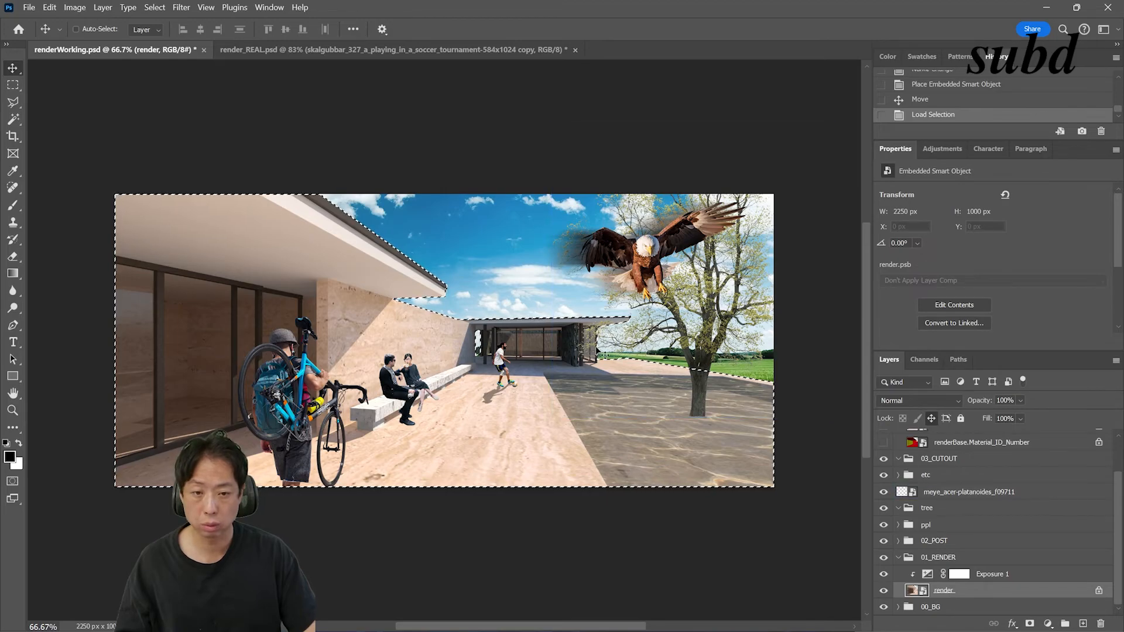
pyautogui.click(884, 475)
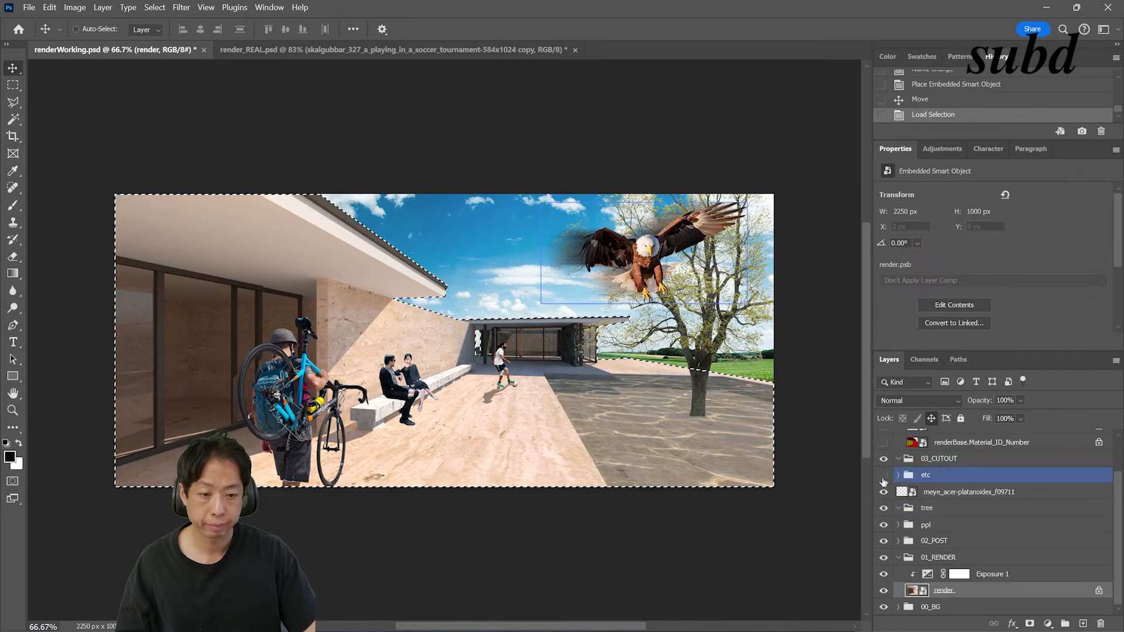
pyautogui.click(883, 524)
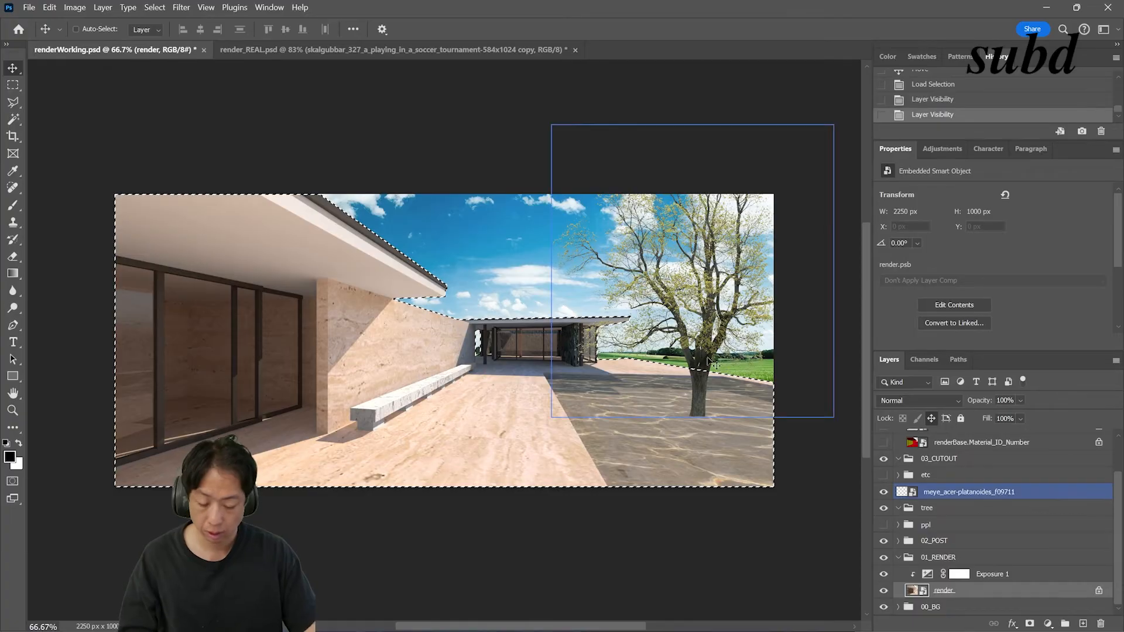
# Subtract the roofs, walls and distant pavilion from the selection with the Polygonal Lasso, keeping only the paving and pool area.
pyautogui.press('l')
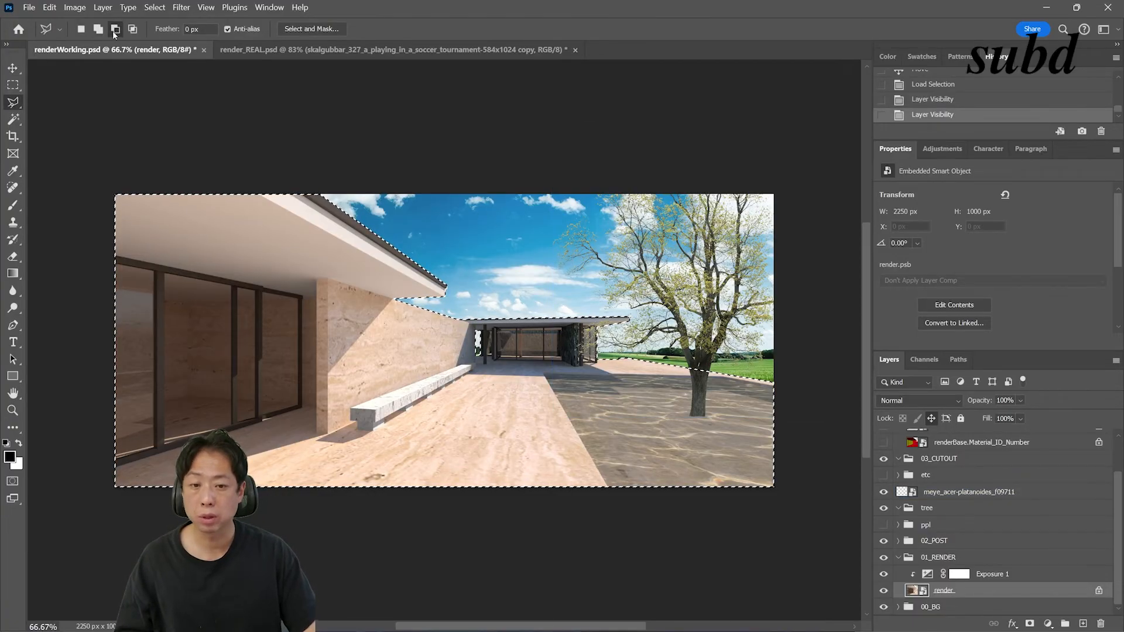
pyautogui.hotkey('ctrl', '+')
pyautogui.hotkey('ctrl', '+')
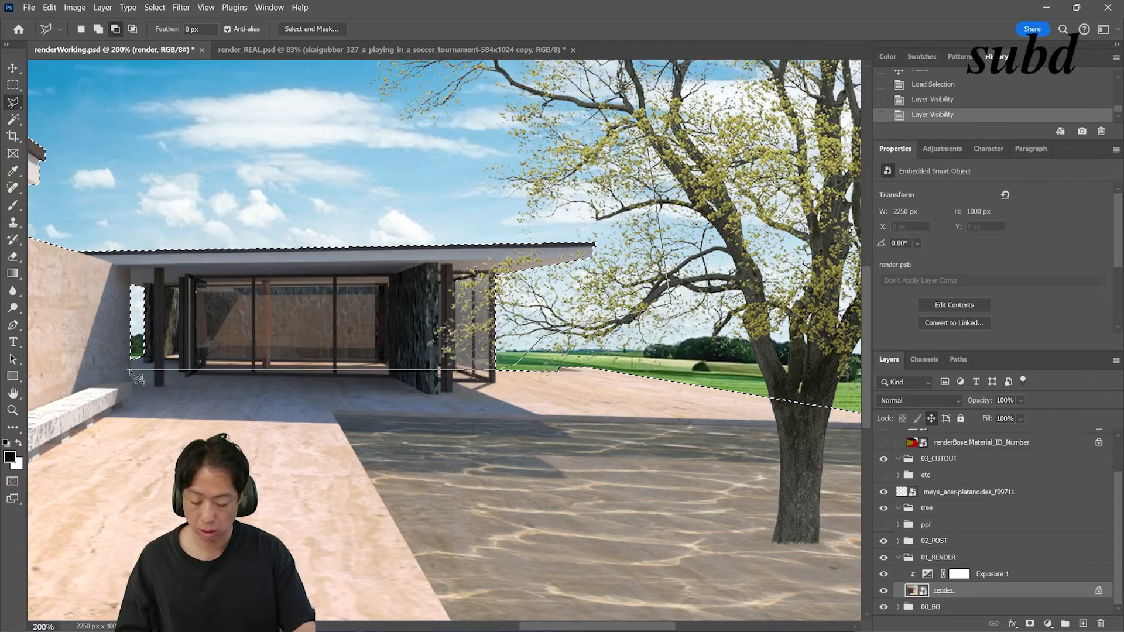
pyautogui.scroll(-2, 136, 378)
pyautogui.moveTo(130, 367); pyautogui.dragTo(553, 381)
pyautogui.click(109, 535)
pyautogui.click(102, 168)
pyautogui.click(531, 145)
pyautogui.doubleClick(641, 284)
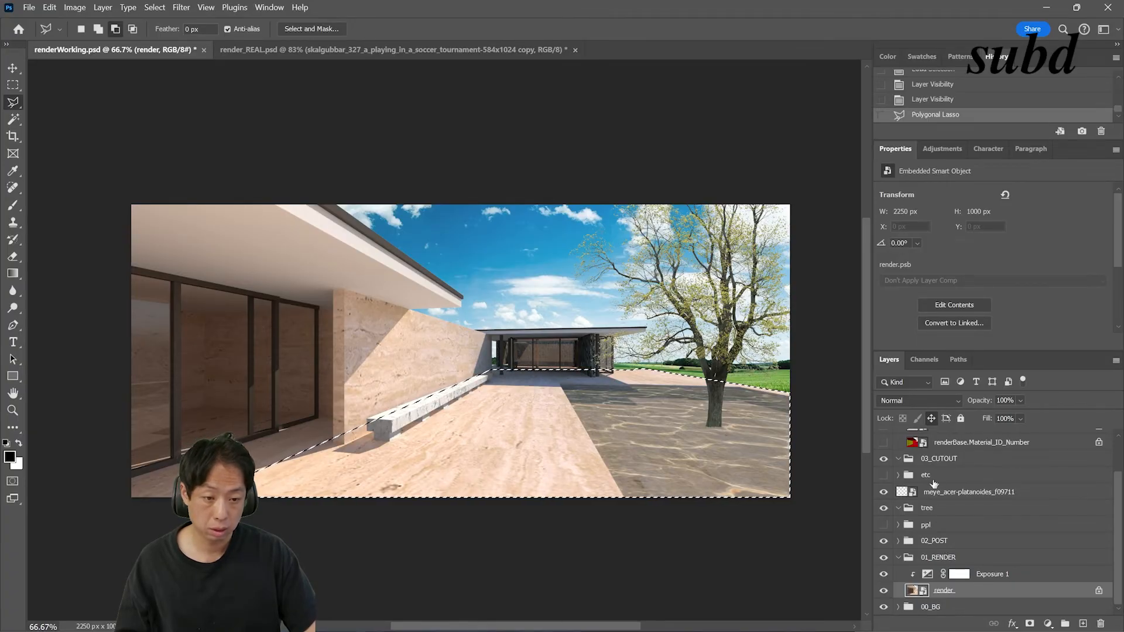
# Mask the tree group with the ground selection, move the acer cut-out into the group, and invert the mask.
pyautogui.click(937, 507)
pyautogui.click(1030, 624)
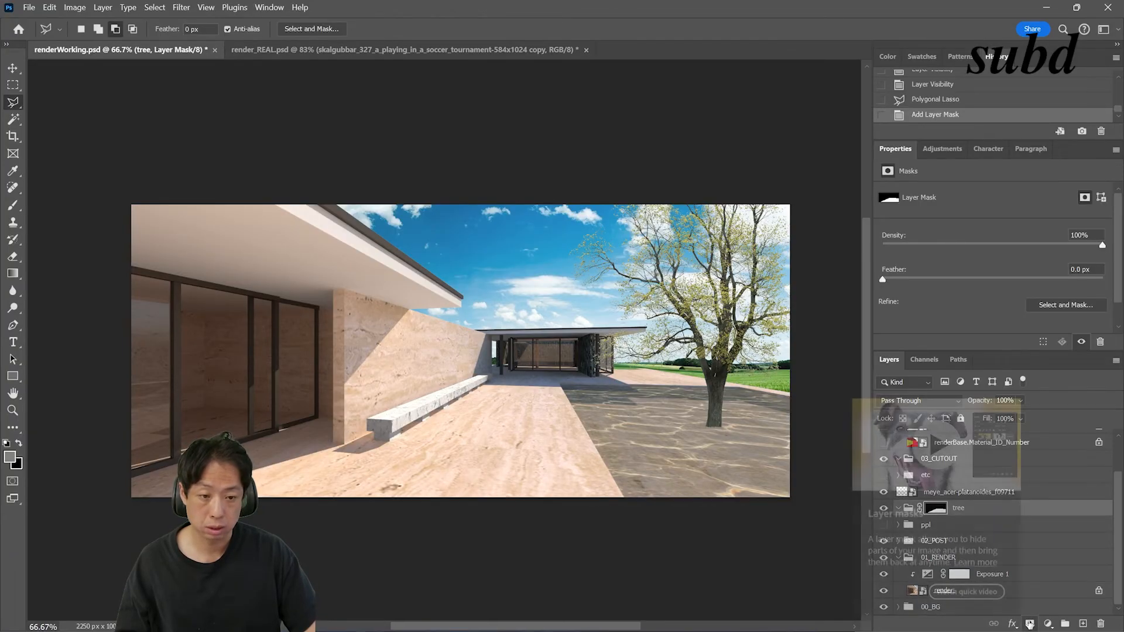
pyautogui.moveTo(960, 496); pyautogui.dragTo(970, 509)
pyautogui.press('v')
pyautogui.click(936, 492)
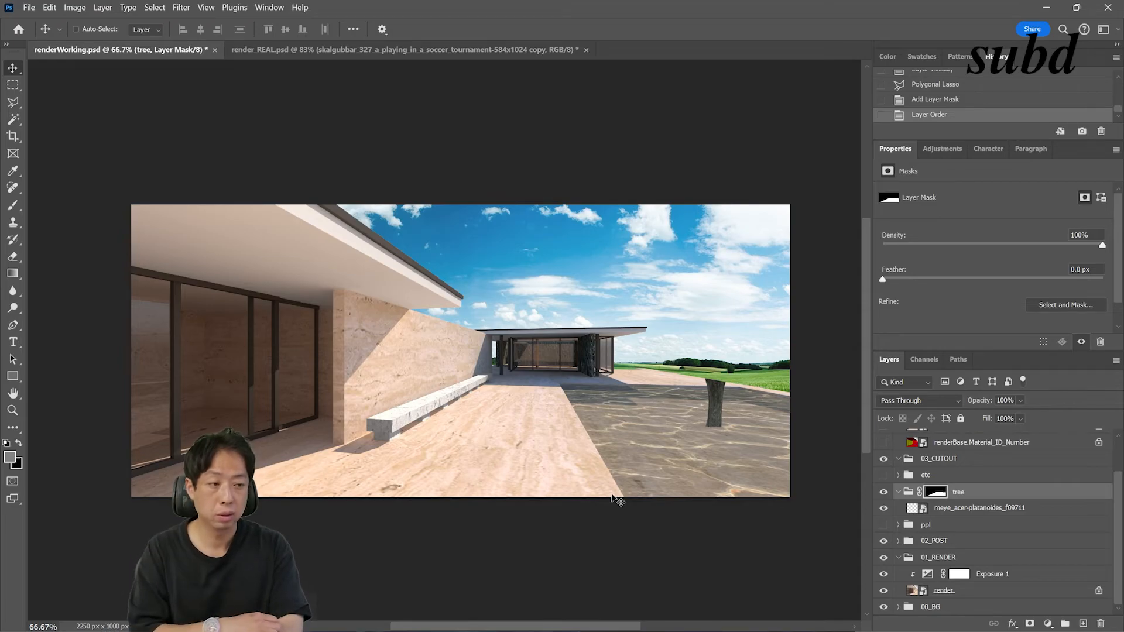
pyautogui.press('ctrl')
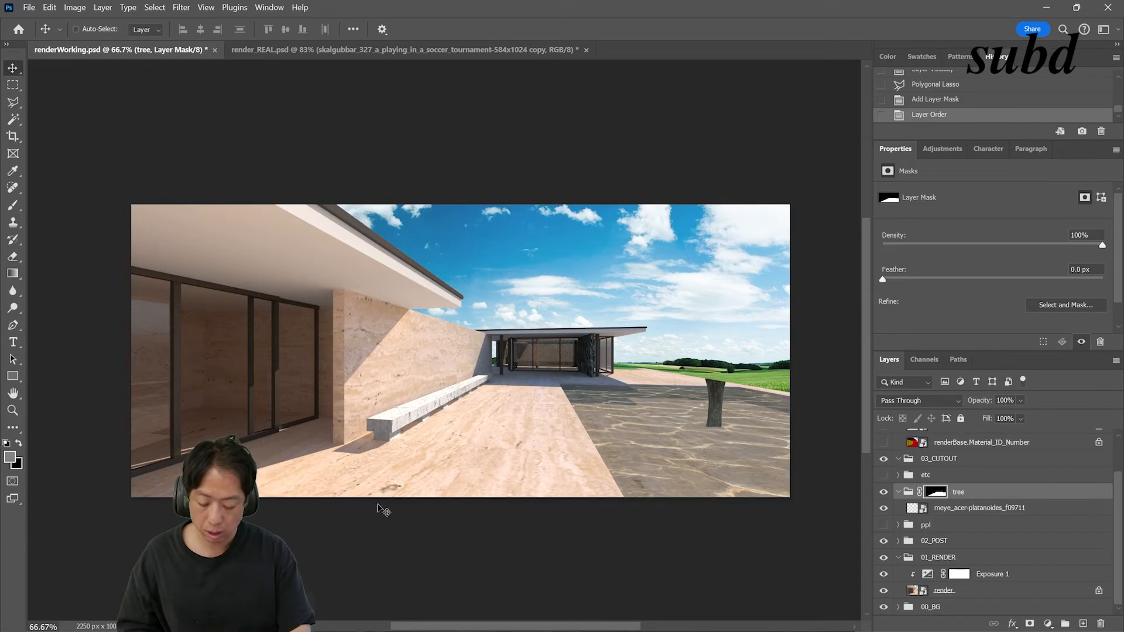
pyautogui.hotkey('ctrl', 'i')
# Show the etc and ppl groups and scale the acer tree to 35%.
pyautogui.click(883, 475)
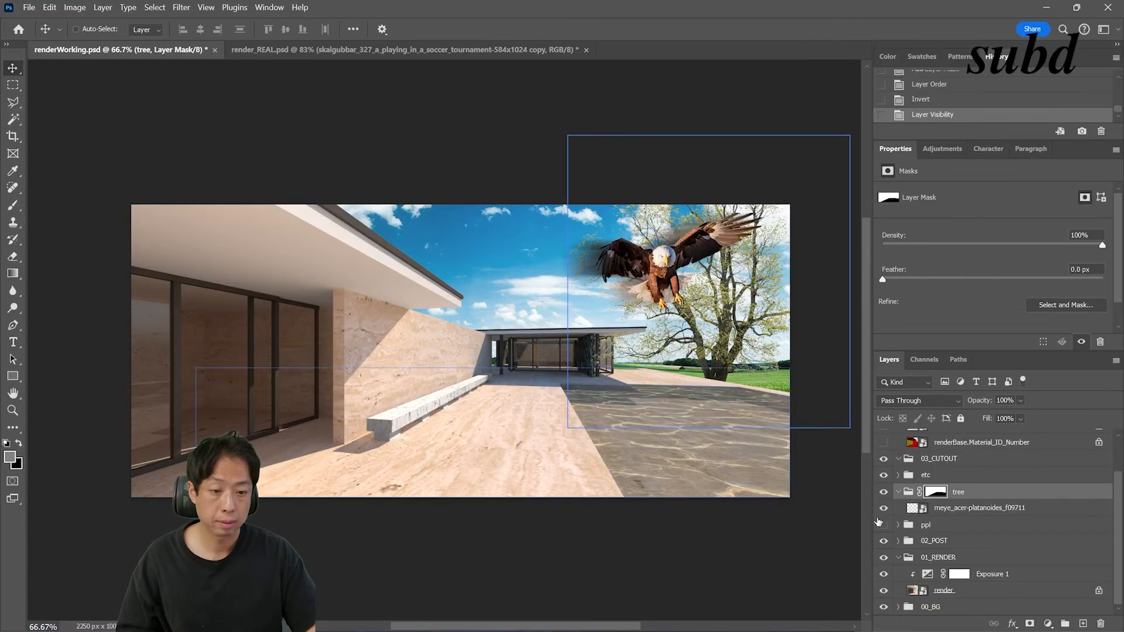
pyautogui.click(883, 524)
pyautogui.click(955, 514)
pyautogui.hotkey('ctrl', 't')
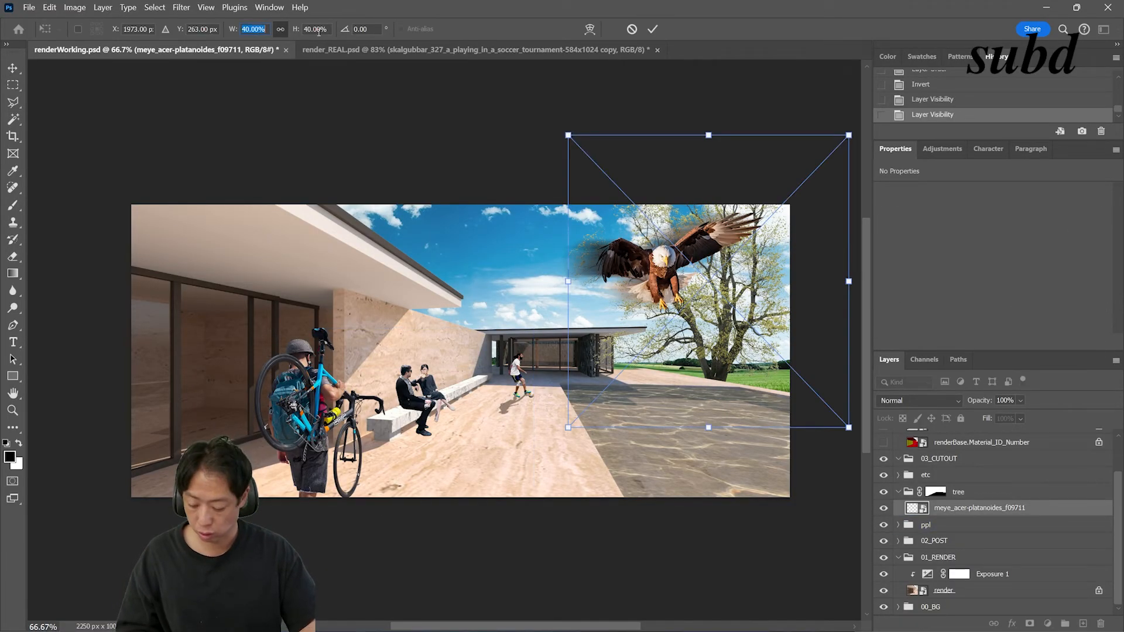
pyautogui.write('25')
pyautogui.press('Return')
pyautogui.press('Return')
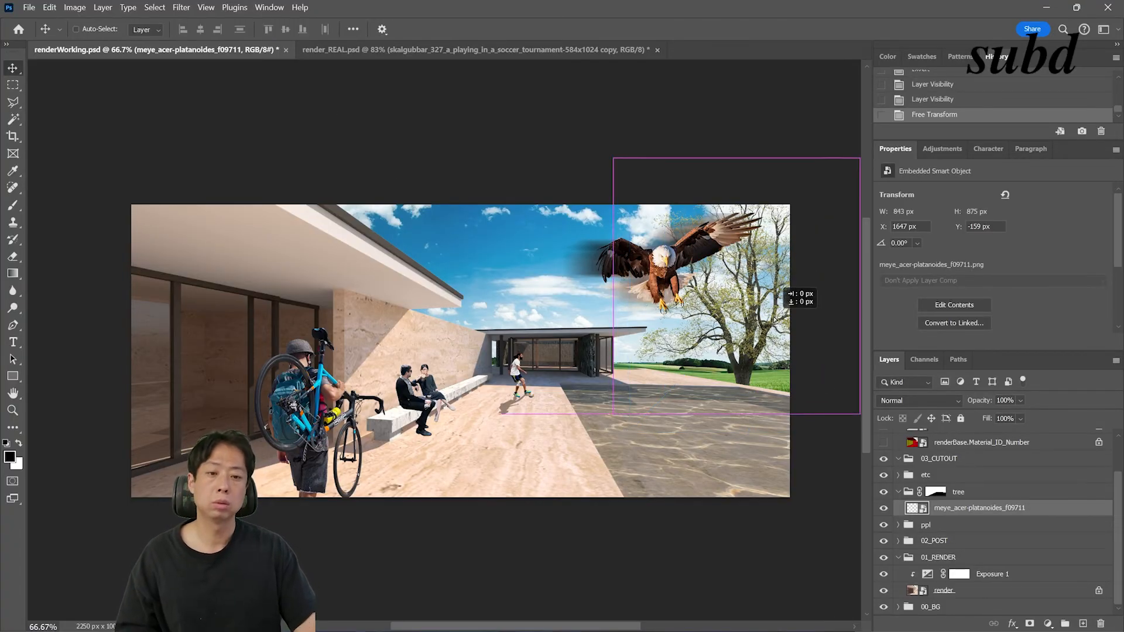
# Move the acer tree toward the image's right edge behind the paving and rotate it by -2.21°.
pyautogui.moveTo(774, 320); pyautogui.dragTo(806, 327)
pyautogui.hotkey('ctrl', 't')
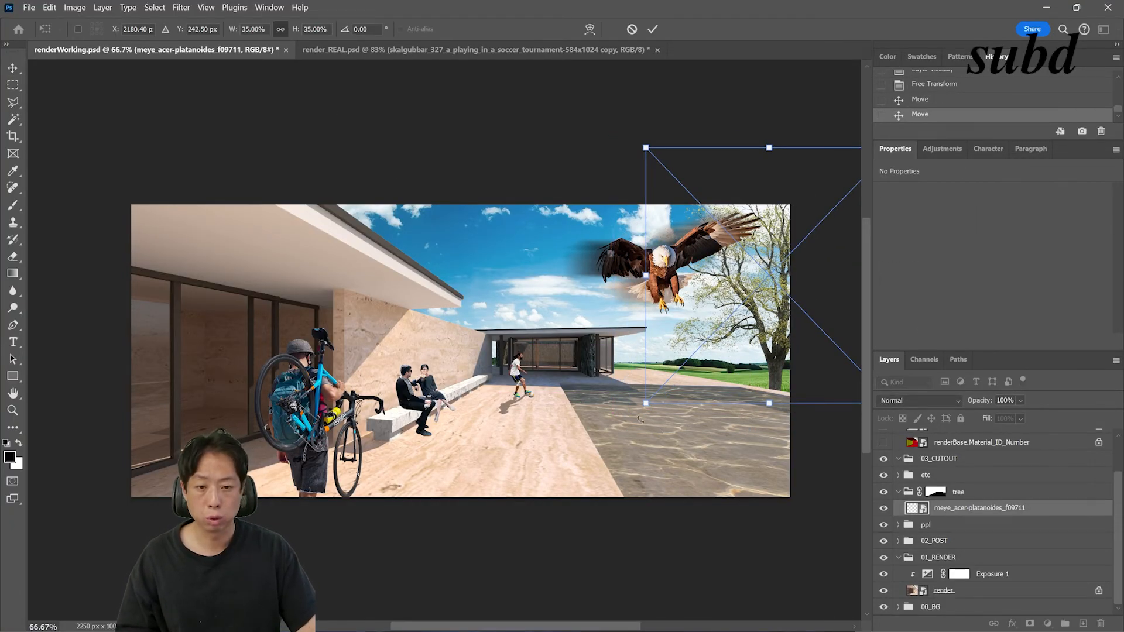
pyautogui.moveTo(639, 418); pyautogui.dragTo(644, 422)
pyautogui.moveTo(783, 341); pyautogui.dragTo(776, 339)
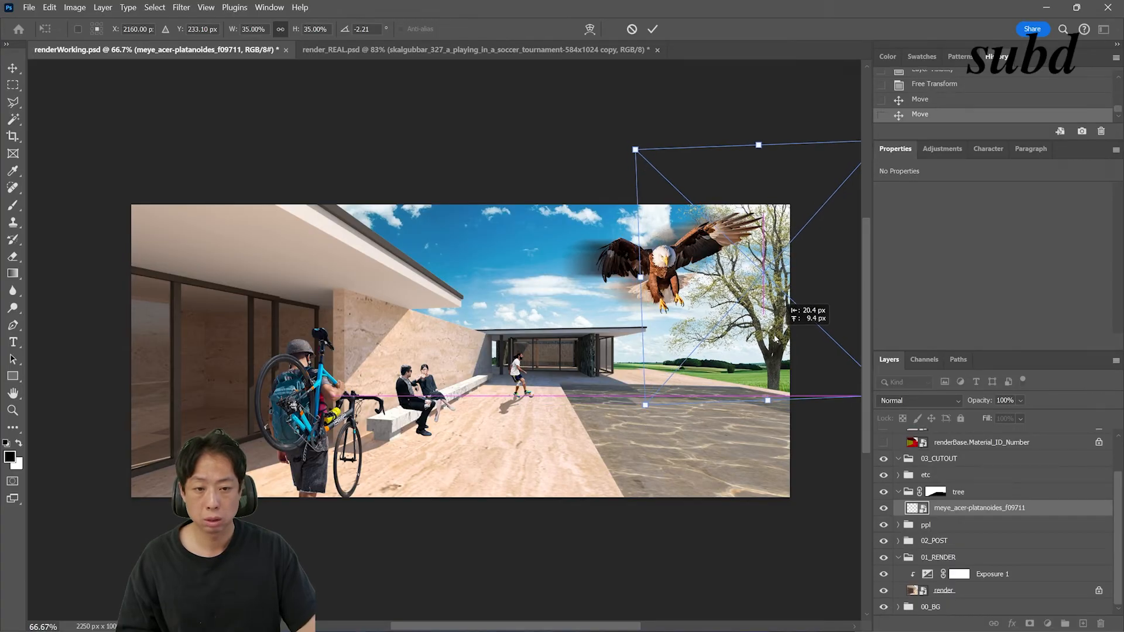
pyautogui.click(652, 29)
# Duplicate the acer tree beneath the original, scale the copy to 25.56%, and place it at X 1565 px, Y -21 px.
pyautogui.moveTo(733, 273); pyautogui.dragTo(698, 321)
pyautogui.moveTo(971, 508); pyautogui.dragTo(976, 531)
pyautogui.hotkey('ctrl', 't')
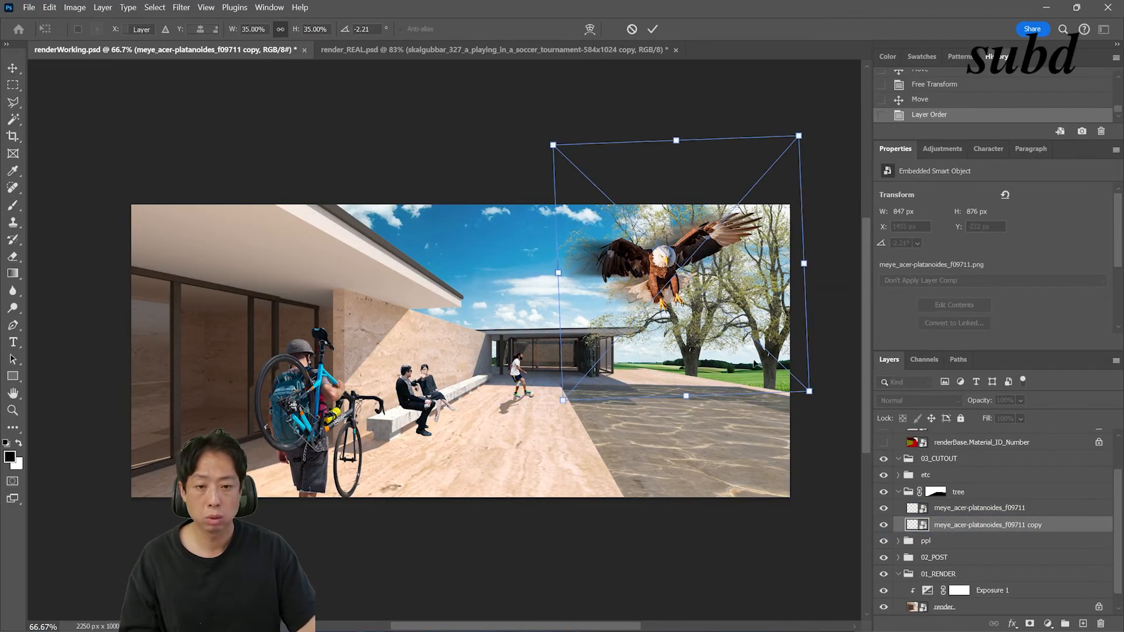
pyautogui.moveTo(799, 135); pyautogui.dragTo(743, 198)
pyautogui.moveTo(673, 252); pyautogui.dragTo(713, 247)
pyautogui.moveTo(594, 199); pyautogui.dragTo(602, 214)
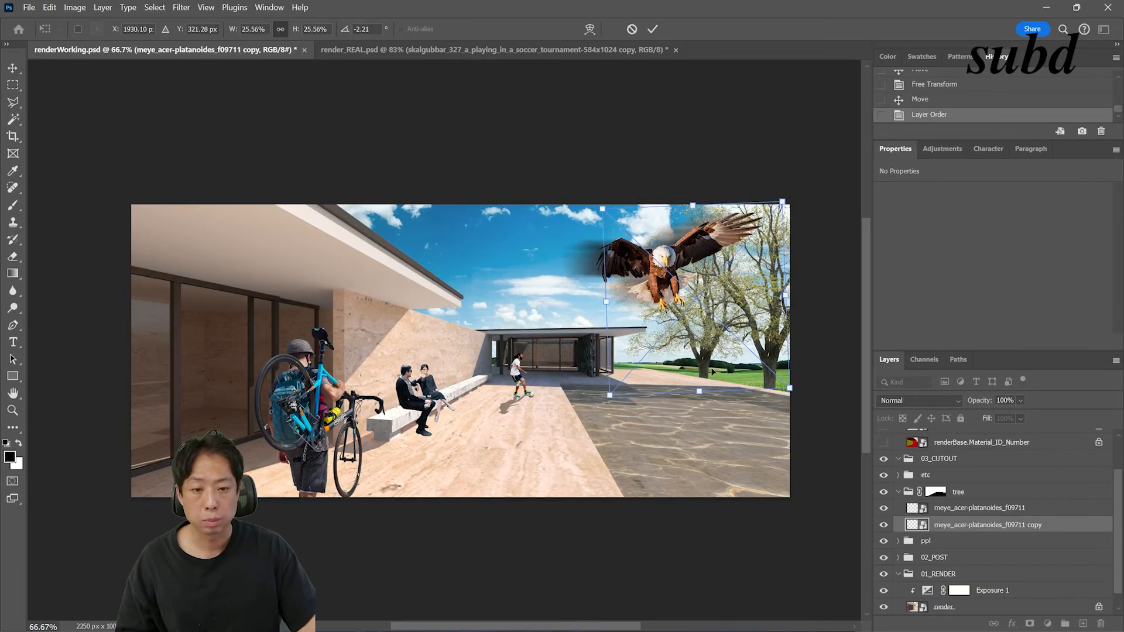
pyautogui.moveTo(713, 372); pyautogui.dragTo(704, 363)
pyautogui.click(659, 29)
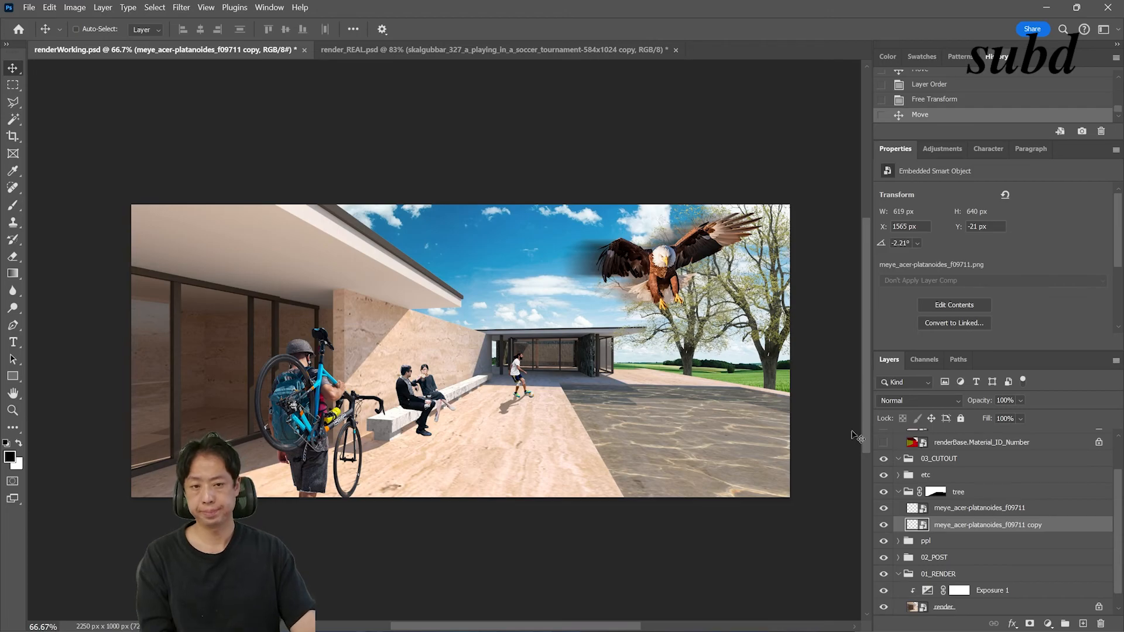
# Move the eagle left in the sky and nudge the large front tree to X 1723 px, Y -201 px.
pyautogui.click(898, 474)
pyautogui.click(971, 493)
pyautogui.moveTo(667, 273); pyautogui.dragTo(626, 273)
pyautogui.keyDown('ctrl'); pyautogui.click(736, 321); pyautogui.keyUp('ctrl')
pyautogui.press('Right')
pyautogui.press('Right')
pyautogui.press('Right')
pyautogui.press('Right')
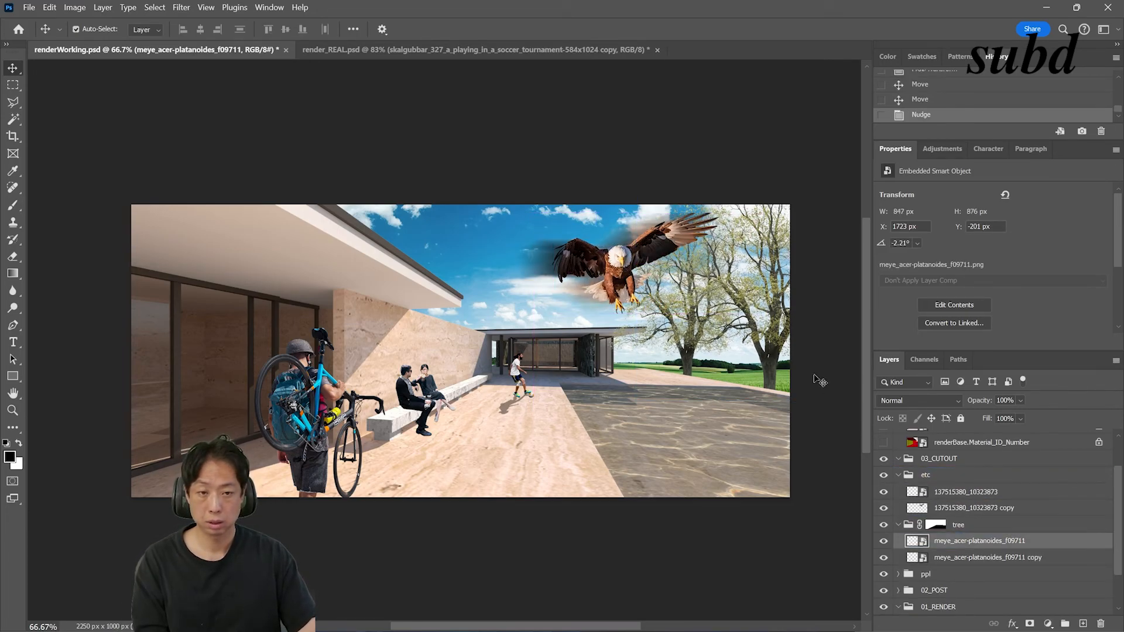
pyautogui.press('Right')
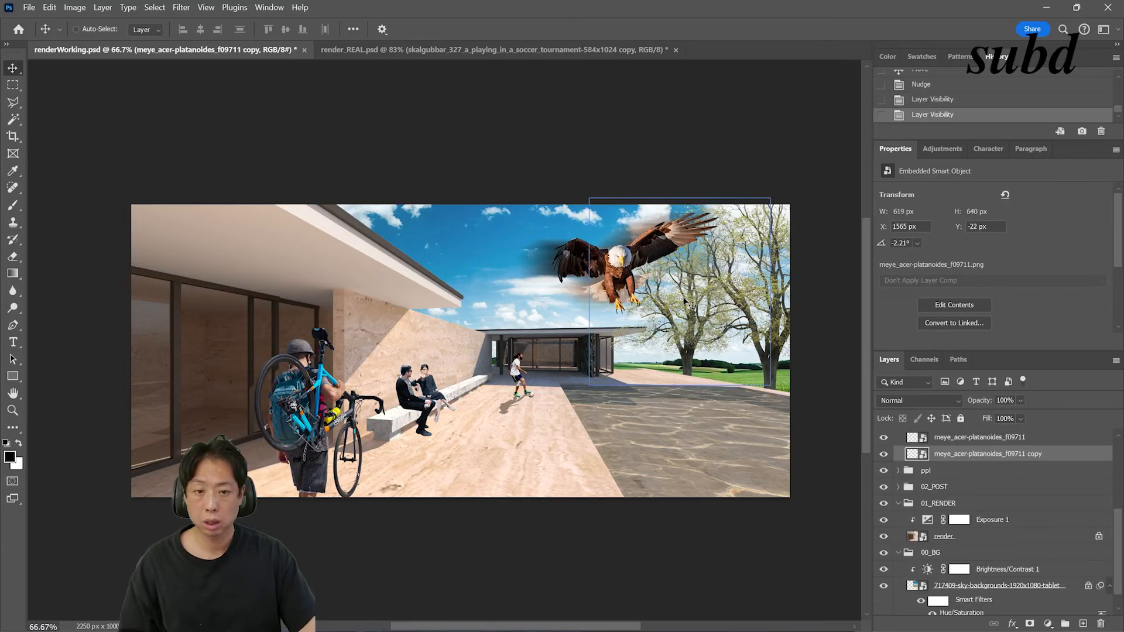
# Duplicate the smaller tree to its left, order it lowest, scale it to 471 × 487 px, and place it at X 1437 px, Y 96 px.
pyautogui.moveTo(689, 299); pyautogui.dragTo(638, 287)
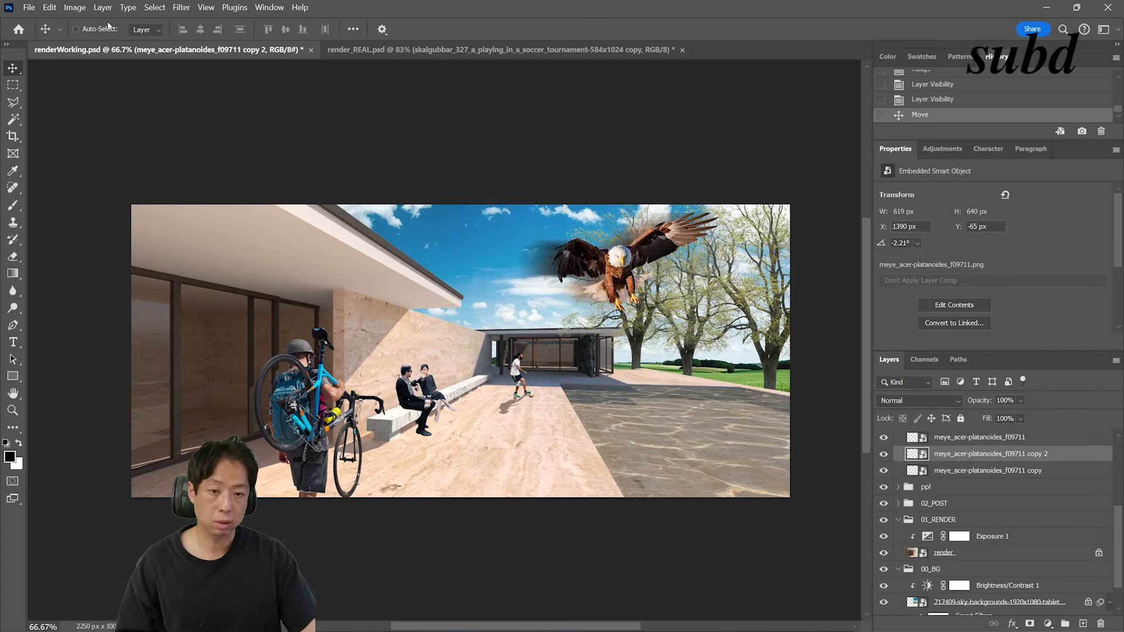
pyautogui.hotkey('ctrl', 't')
pyautogui.press('Return')
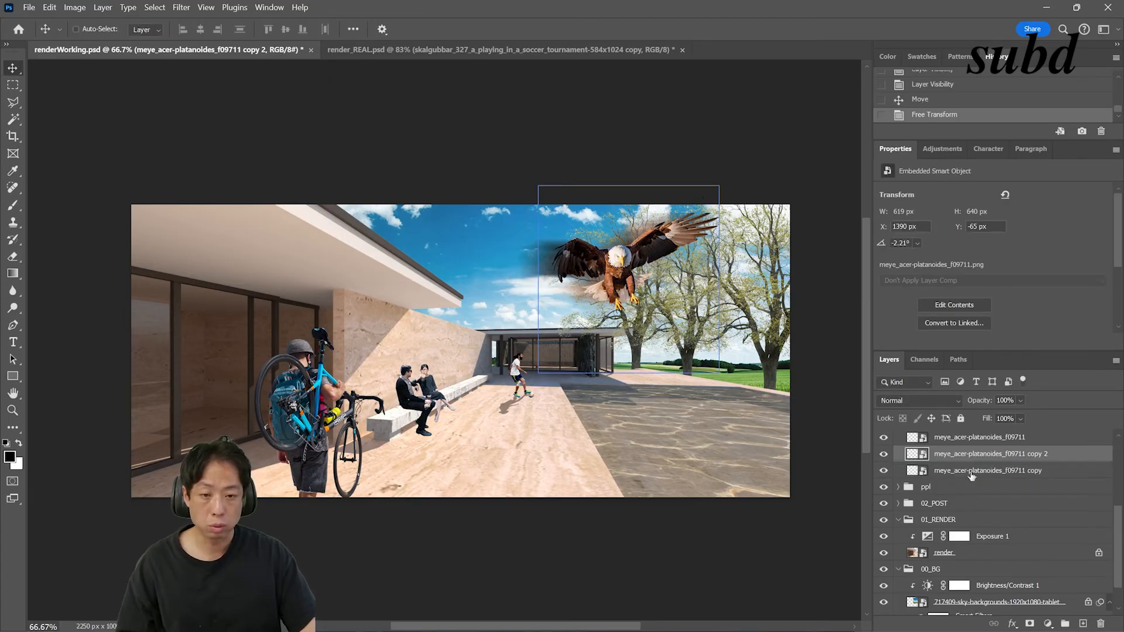
pyautogui.hotkey('ctrl', '[')
pyautogui.hotkey('ctrl', 't')
pyautogui.moveTo(712, 185); pyautogui.dragTo(672, 230)
pyautogui.press('Return')
pyautogui.moveTo(632, 351); pyautogui.dragTo(647, 351)
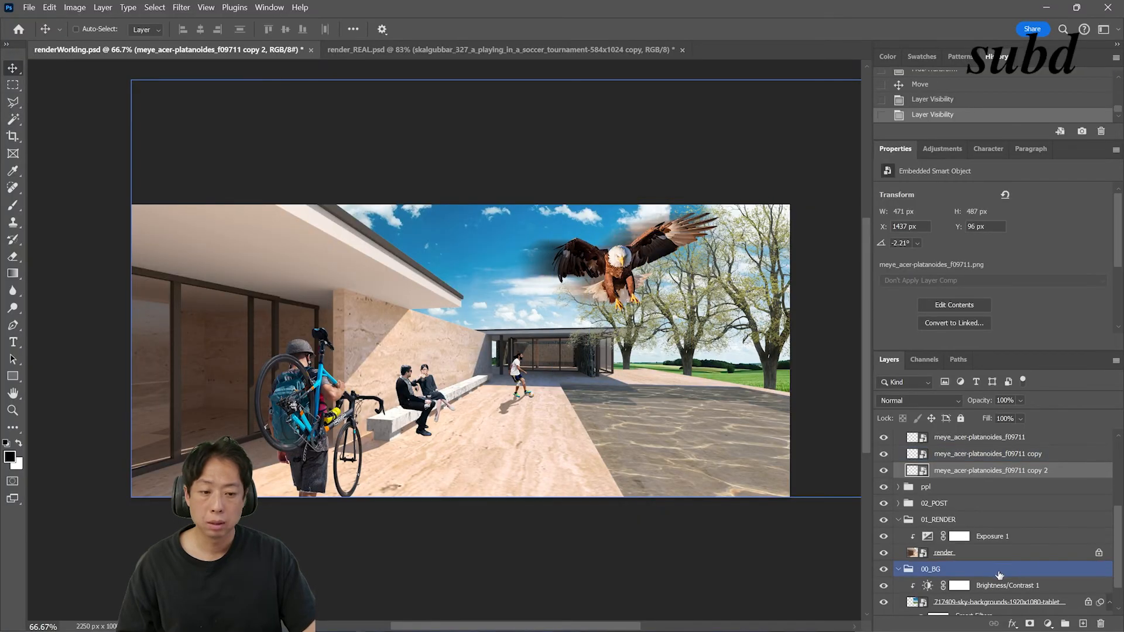
# Create a group named treeback in the 00_BG group, above the Brightness/Contrast 1 layer.
pyautogui.scroll(-2, 994, 571)
pyautogui.click(898, 487)
pyautogui.click(931, 540)
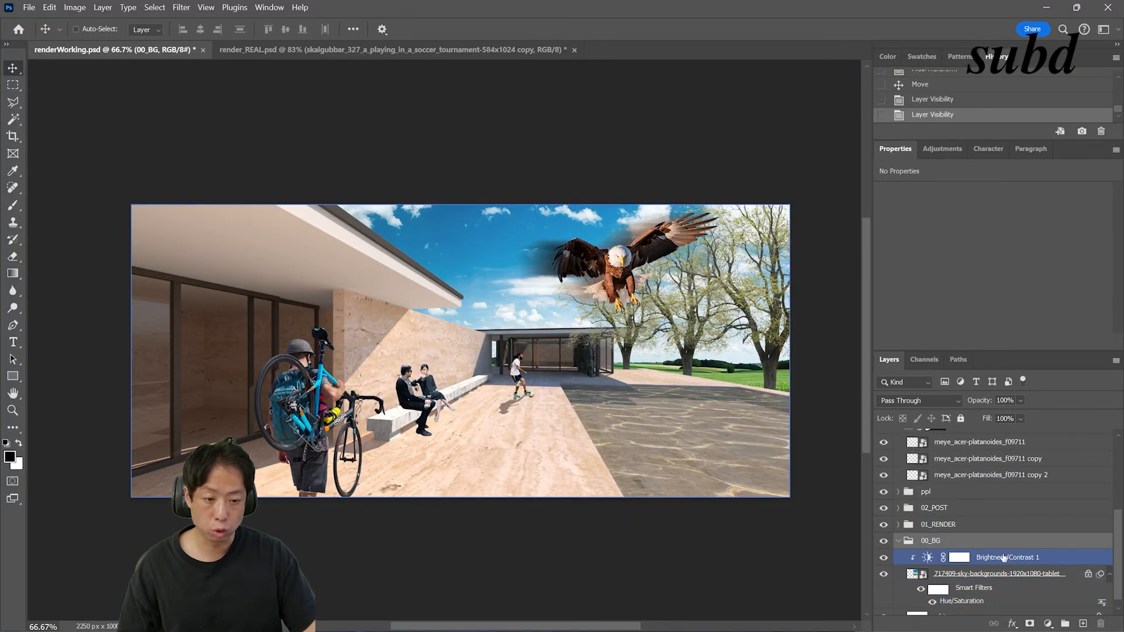
pyautogui.click(1004, 557)
pyautogui.click(1065, 623)
pyautogui.write('treeback')
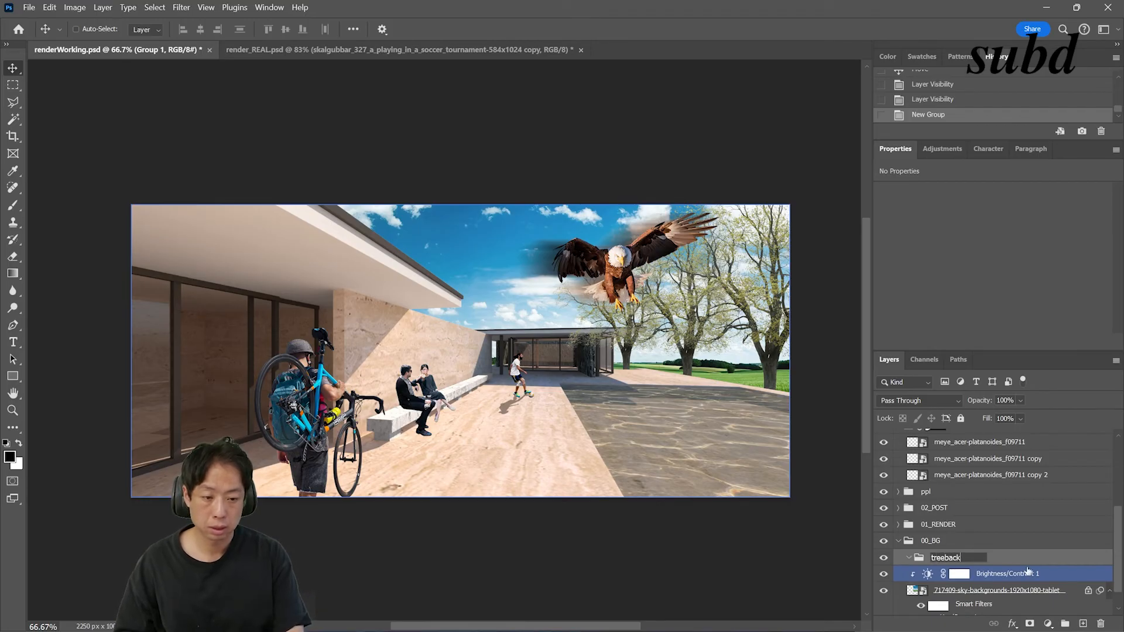
pyautogui.press('Return')
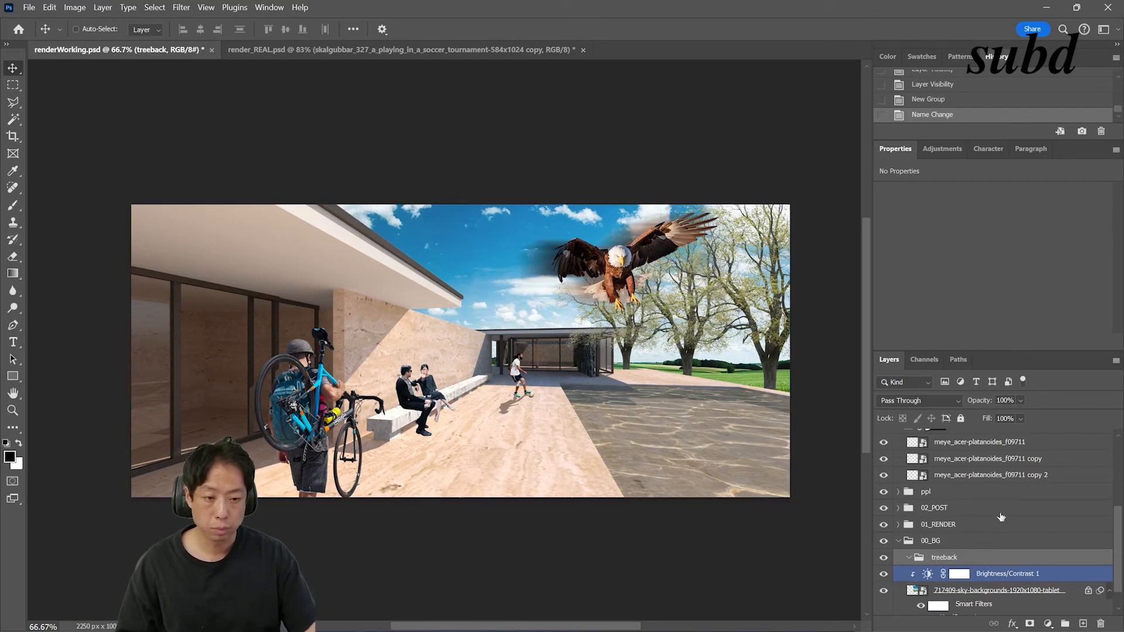
# Move the smallest tree copy into the treeback group and reposition it at X 1433 px, Y 114 px.
pyautogui.click(989, 474)
pyautogui.moveTo(989, 475); pyautogui.dragTo(976, 559)
pyautogui.moveTo(761, 396); pyautogui.dragTo(631, 369)
pyautogui.press('Up')
pyautogui.press('Up')
pyautogui.press('Up')
pyautogui.press('Up')
pyautogui.press('Up')
pyautogui.press('Up')
pyautogui.press('Up')
pyautogui.press('Up')
pyautogui.press('Up')
pyautogui.press('Up')
pyautogui.press('Up')
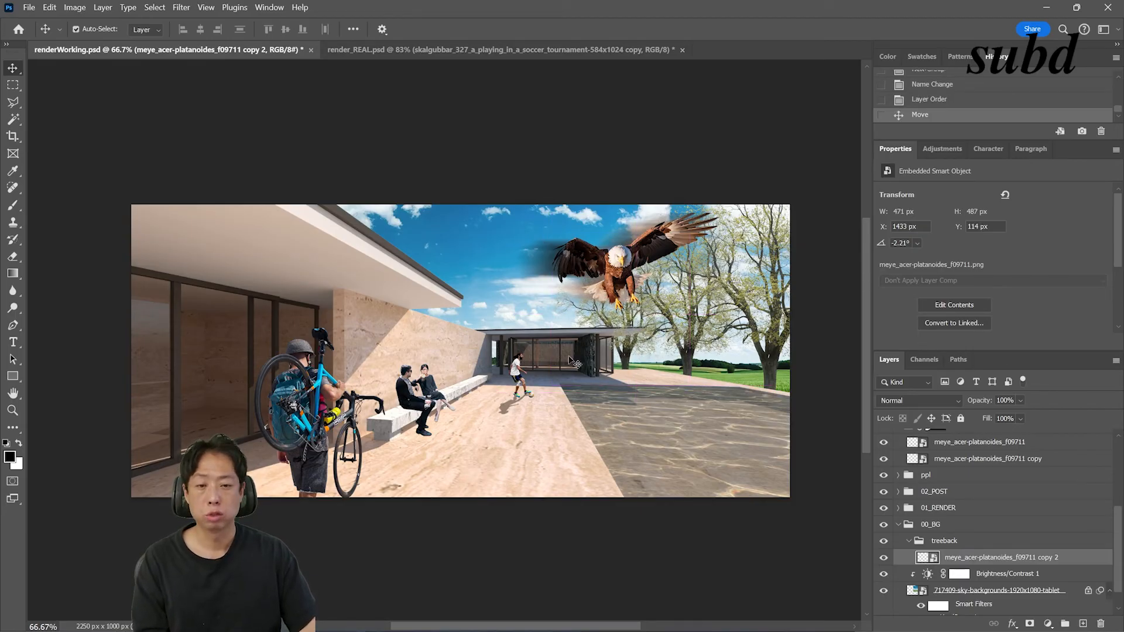
# Nudge the middle tree slightly along the paving edge and move the eagle to X 1403 px, Y 30 px.
pyautogui.click(687, 355)
pyautogui.press('Left')
pyautogui.press('Left')
pyautogui.press('Left')
pyautogui.press('Left')
pyautogui.press('Left')
pyautogui.press('Left')
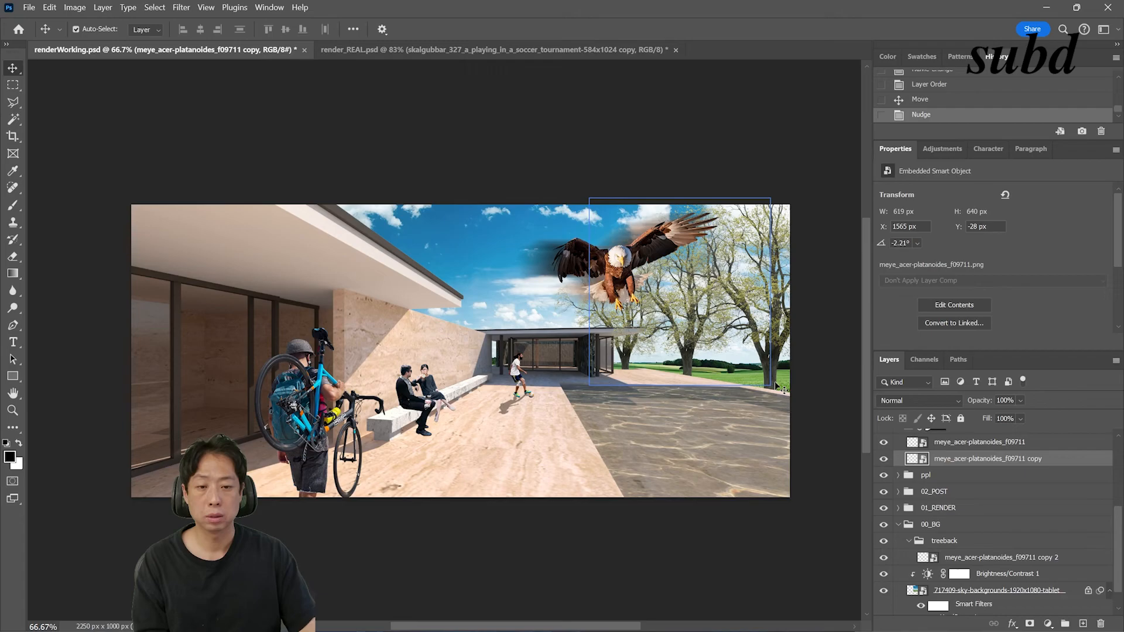
pyautogui.moveTo(661, 254); pyautogui.dragTo(645, 254)
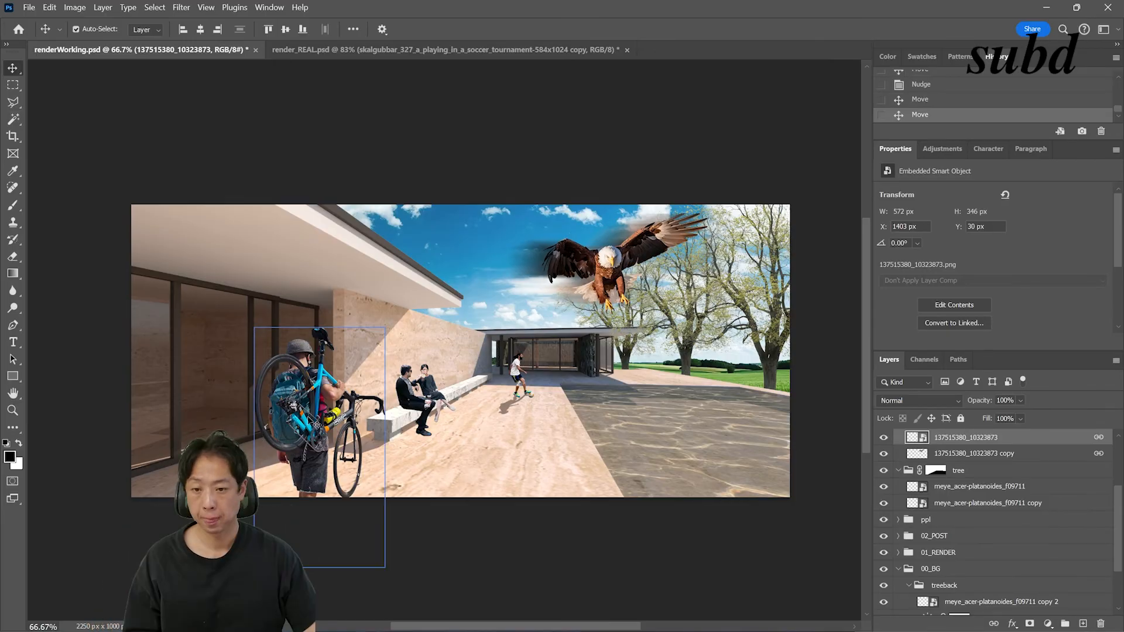
# Scale the man with the bicycle to 475 × 870 px and lower him against the horizon guide to Y 402 px.
pyautogui.click(319, 398)
pyautogui.hotkey('ctrl', 't')
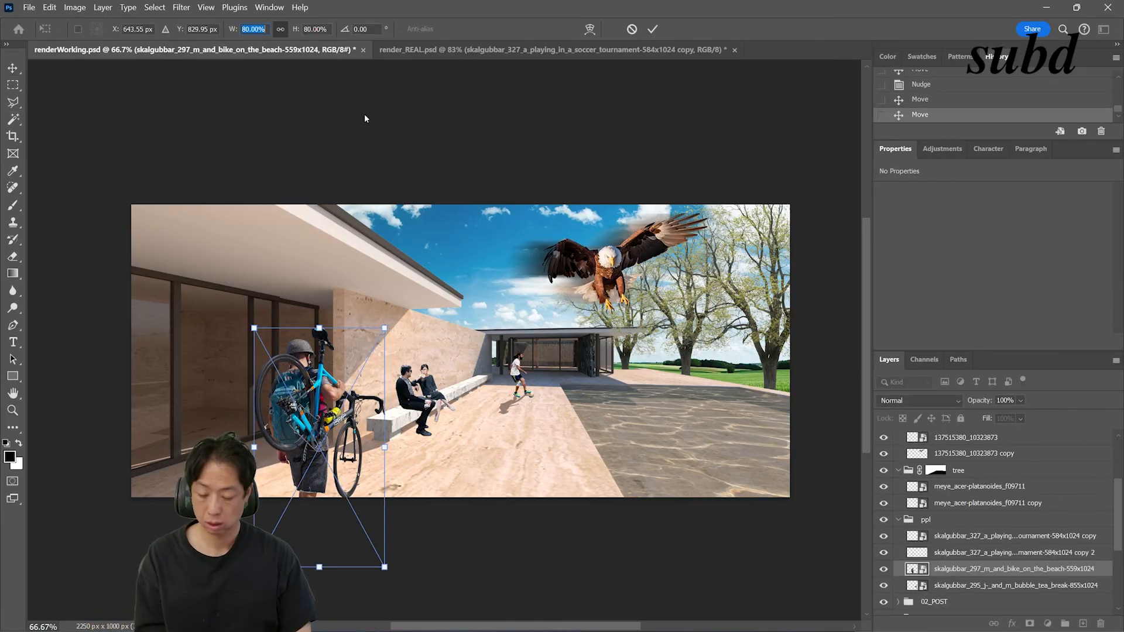
pyautogui.press('Return')
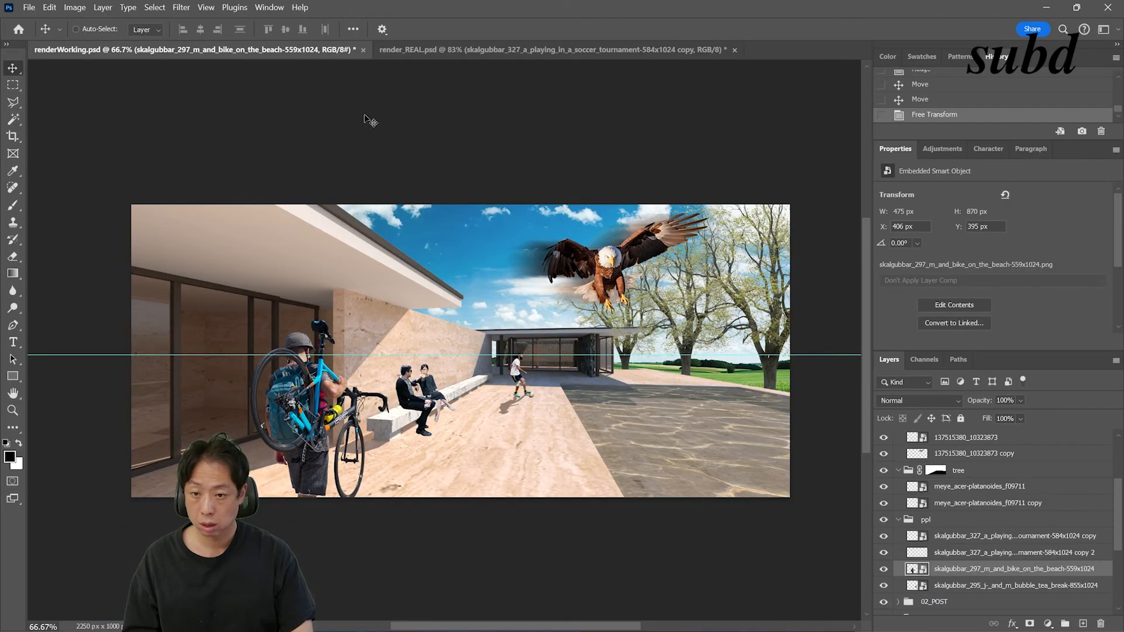
pyautogui.press('Down')
pyautogui.press('Down')
pyautogui.press('Down')
pyautogui.press('Down')
pyautogui.press('Down')
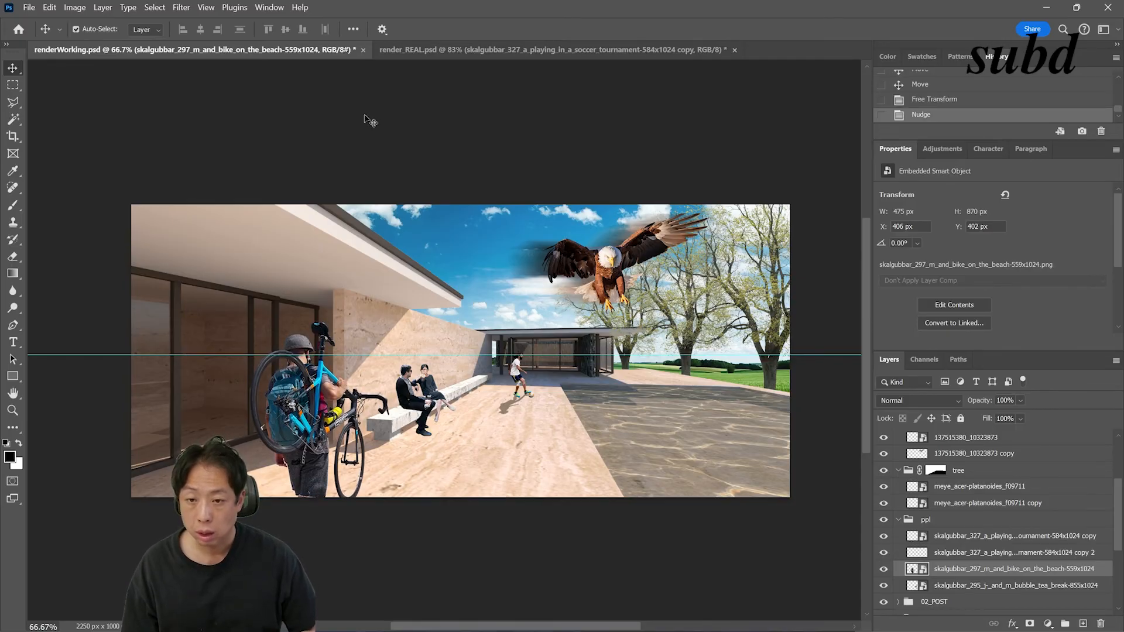
# Hide the guides and shift the man with the bicycle left to X 328 px, Y 400 px.
pyautogui.hotkey('ctrl', ';')
pyautogui.hotkey('shift', 'Left')
pyautogui.hotkey('shift', 'Left')
pyautogui.hotkey('shift', 'Left')
pyautogui.hotkey('shift', 'Left')
pyautogui.hotkey('shift', 'Left')
pyautogui.hotkey('shift', 'Left')
pyautogui.hotkey('shift', 'Left')
pyautogui.hotkey('shift', 'Left')
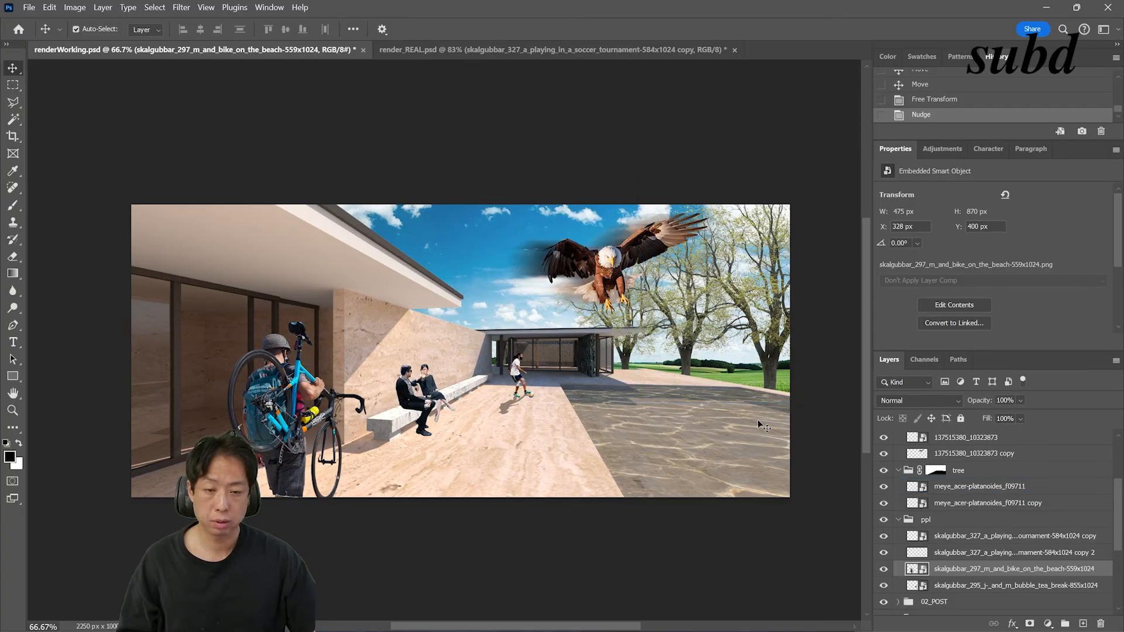
# Switch to the Meye tree library in the browser, get the Prunus padus cut-out, and return to Photoshop.
pyautogui.hotkey('alt', 'Tab')
pyautogui.hotkey('alt', 'Tab')
pyautogui.hotkey('alt', 'Tab')
pyautogui.hotkey('alt', 'Tab')
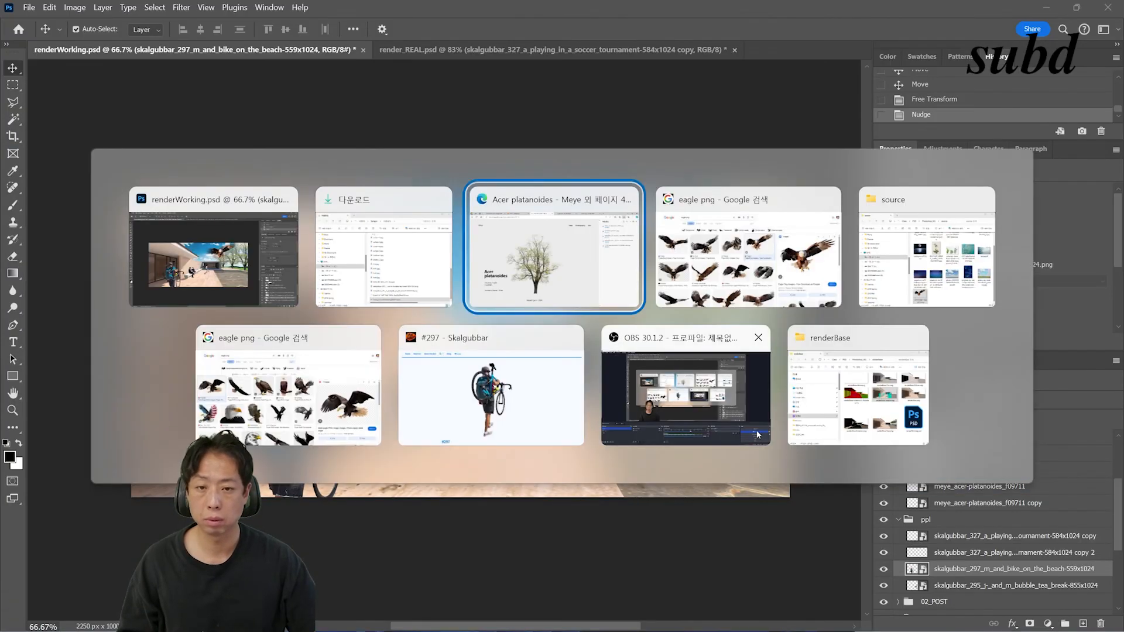
pyautogui.click(14, 38)
pyautogui.scroll(-15, 608, 452)
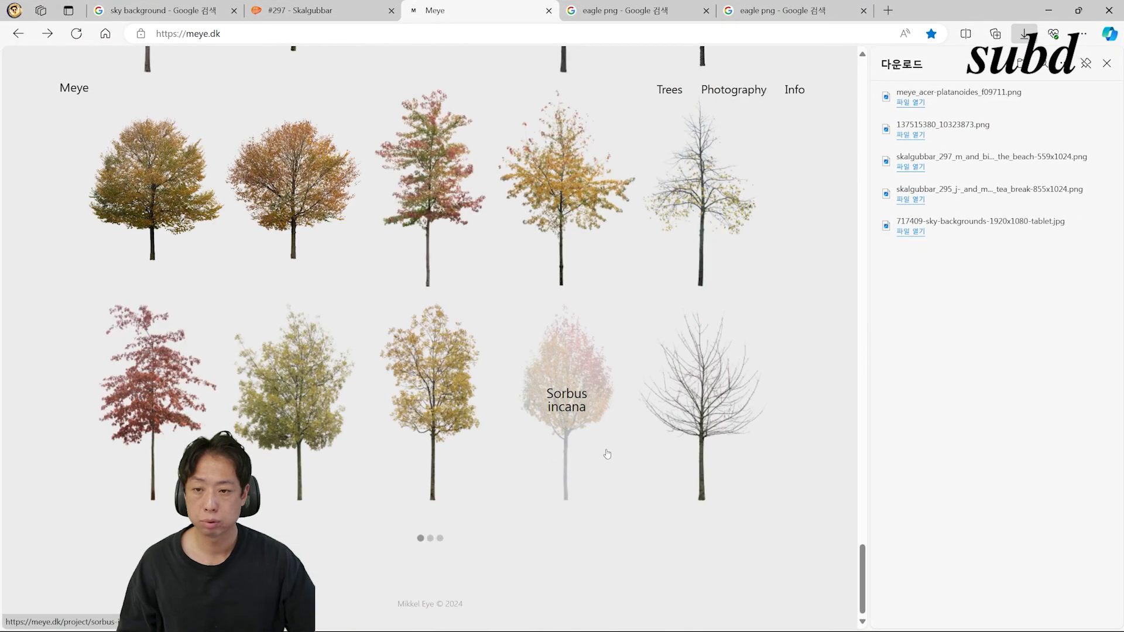
pyautogui.scroll(15, 156, 399)
pyautogui.click(157, 399)
pyautogui.hotkey('alt', 'Tab')
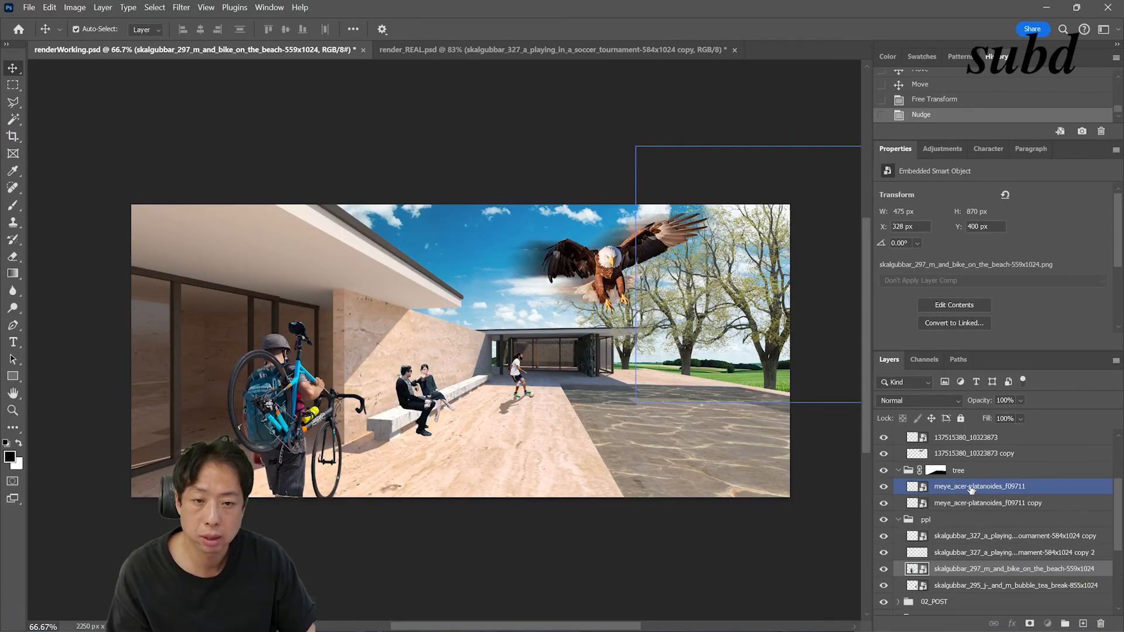
# Place meye_prunus-padus_s3625.png in the tree group at 496 × 602 px, positioned at X 1846 px, Y 443 px.
pyautogui.moveTo(477, 278); pyautogui.dragTo(741, 311)
pyautogui.moveTo(609, 237); pyautogui.dragTo(700, 351)
pyautogui.moveTo(783, 396); pyautogui.dragTo(754, 378)
pyautogui.click(653, 29)
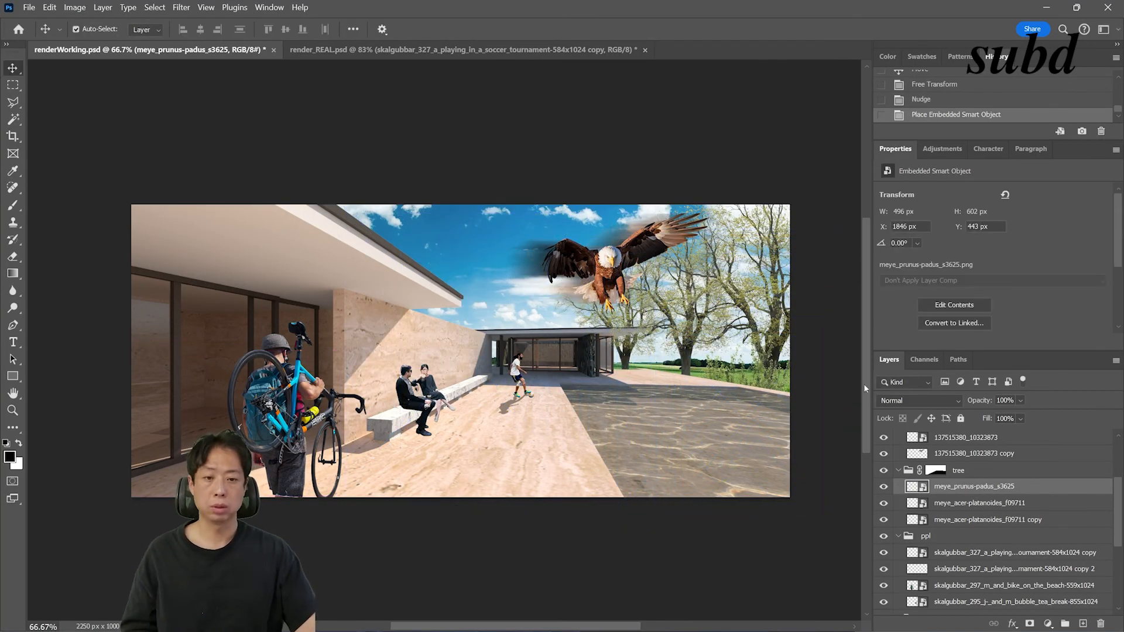
# Duplicate the prunus shrub to its left, flip the copy horizontally, and reposition it along the paving edge.
pyautogui.keyDown('alt'); pyautogui.moveTo(770, 381); pyautogui.dragTo(687, 379); pyautogui.keyUp('alt')
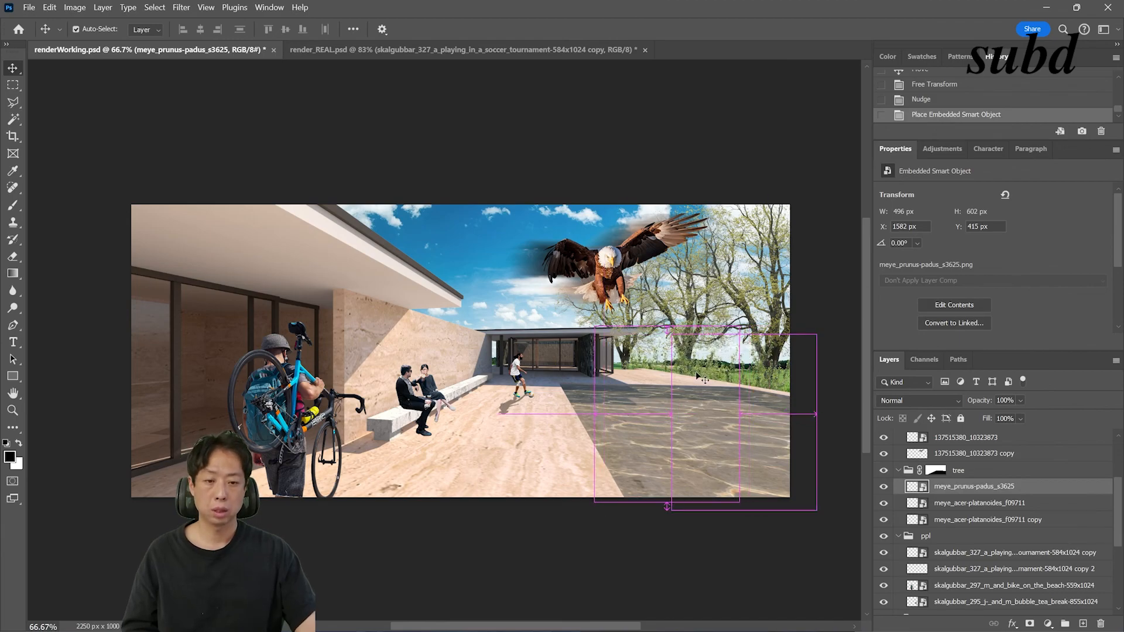
pyautogui.hotkey('ctrl', 't')
pyautogui.rightClick(664, 355)
pyautogui.click(733, 604)
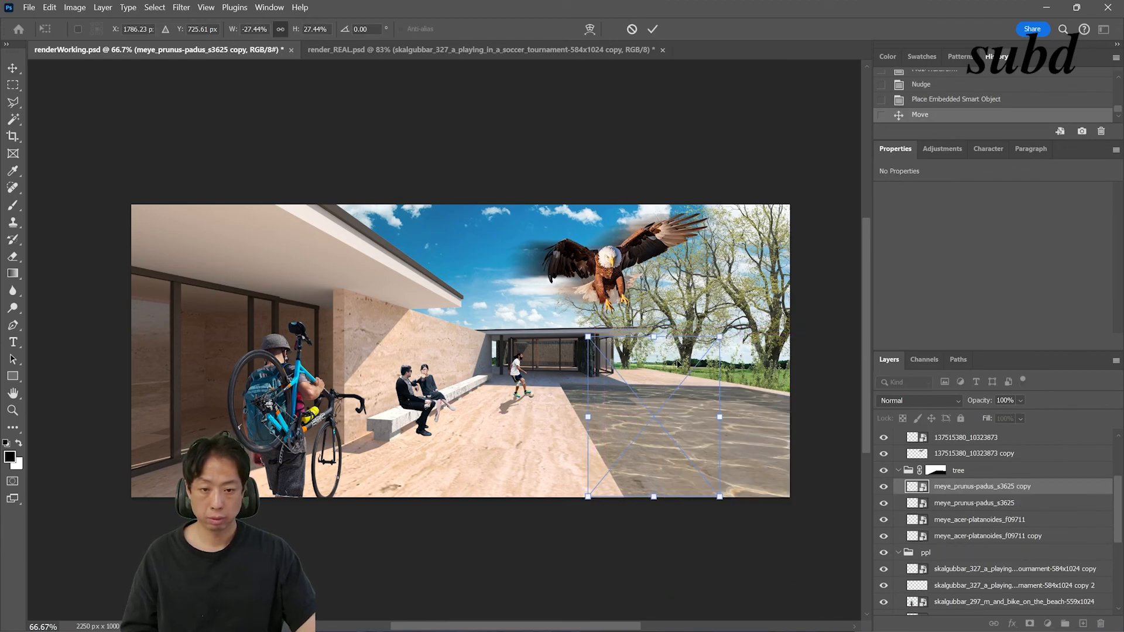
pyautogui.moveTo(678, 363); pyautogui.dragTo(704, 364)
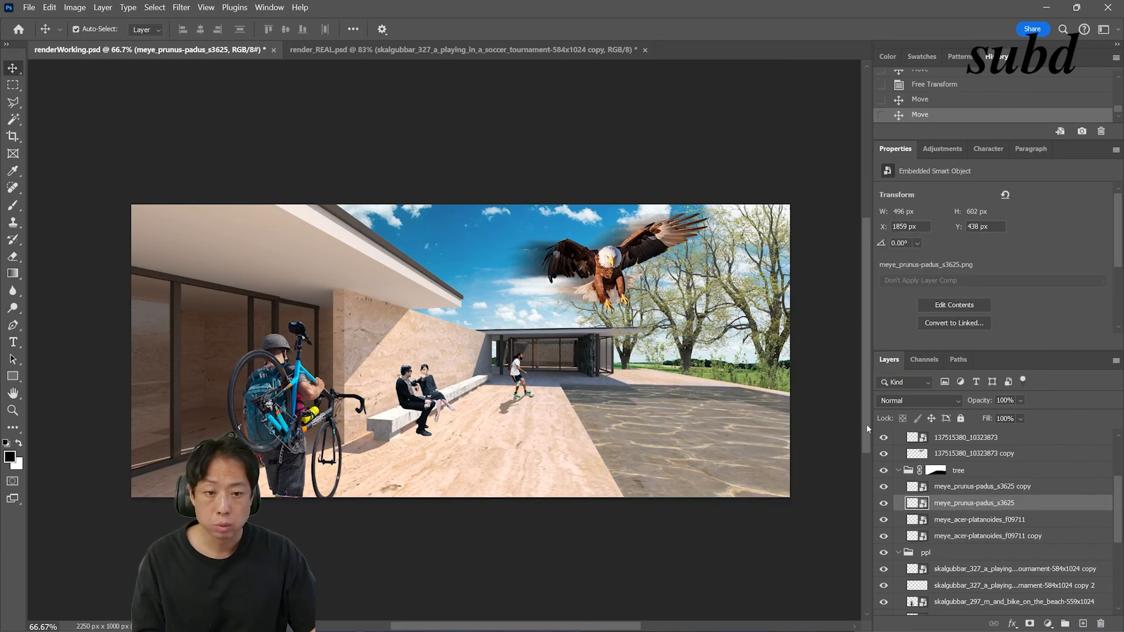
# Adjust the original prunus shrub's position to X 1860 px, Y 435 px.
pyautogui.press('Up')
pyautogui.press('Up')
pyautogui.press('Up')
pyautogui.press('Up')
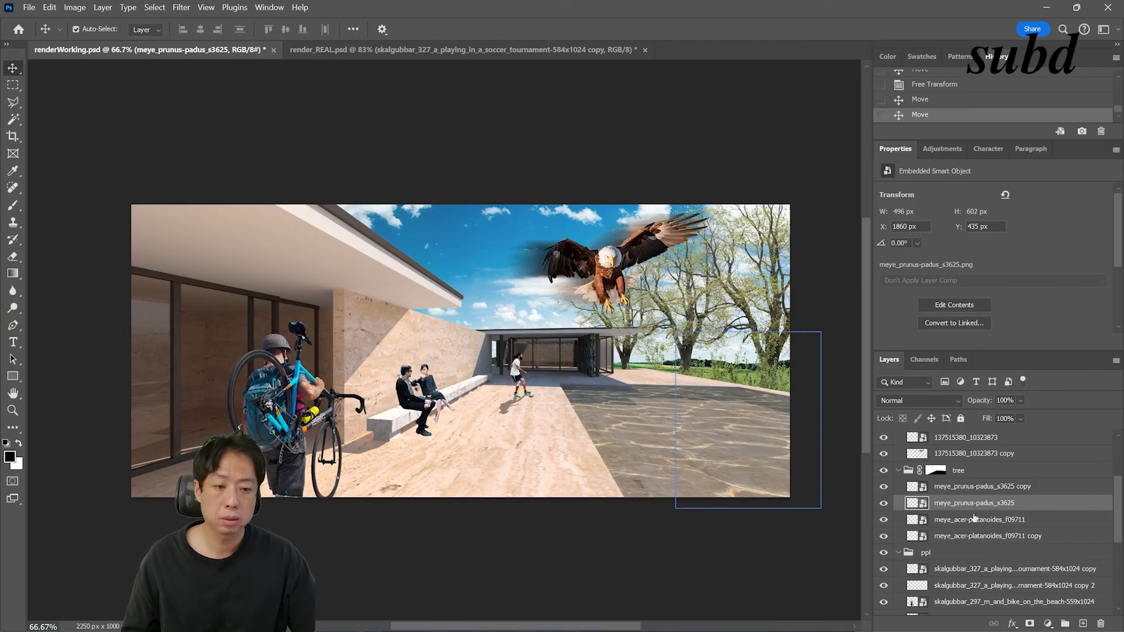
pyautogui.click(932, 490)
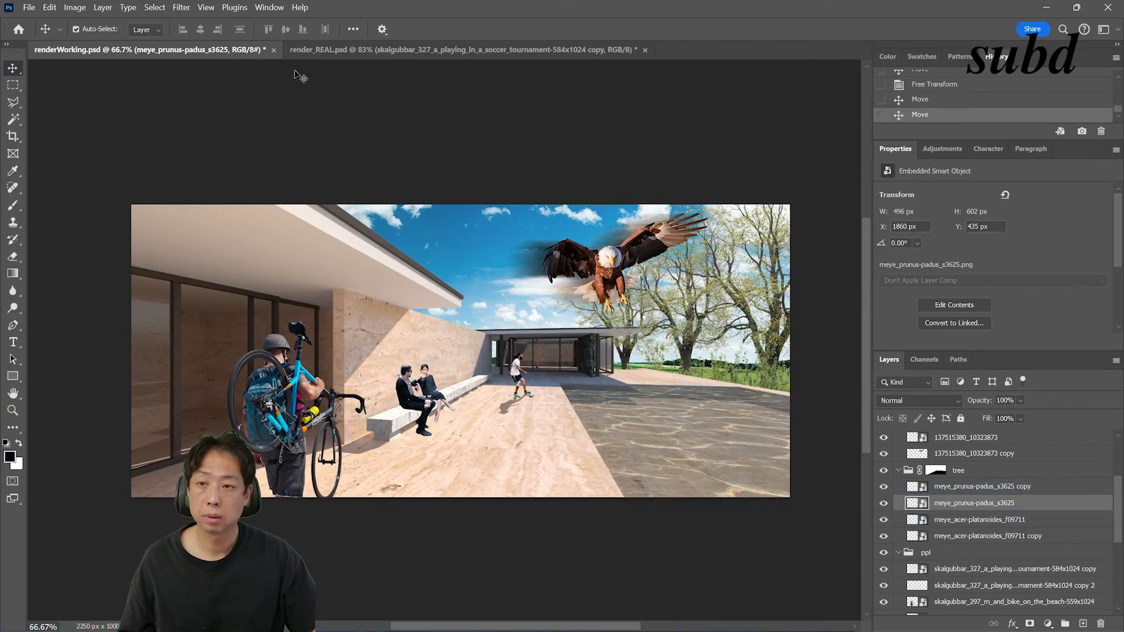
# Apply an Exposure adjustment to the original prunus shrub with exposure +0.2 and gamma correction 0.75.
pyautogui.click(75, 7)
pyautogui.moveTo(152, 46)
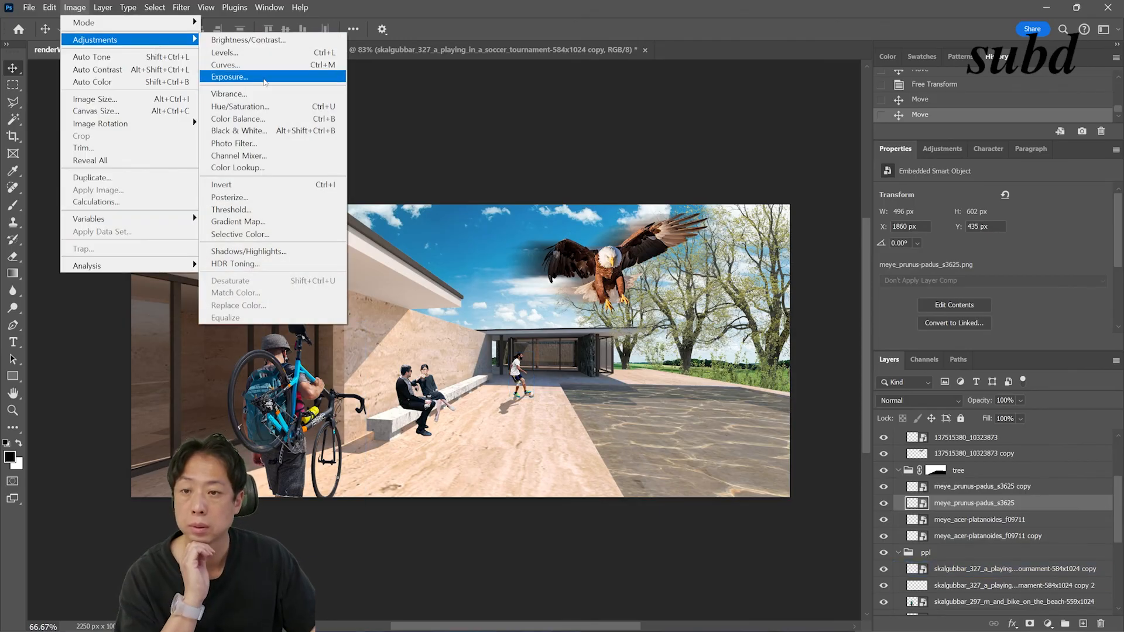
pyautogui.click(228, 77)
pyautogui.moveTo(567, 155); pyautogui.dragTo(414, 93)
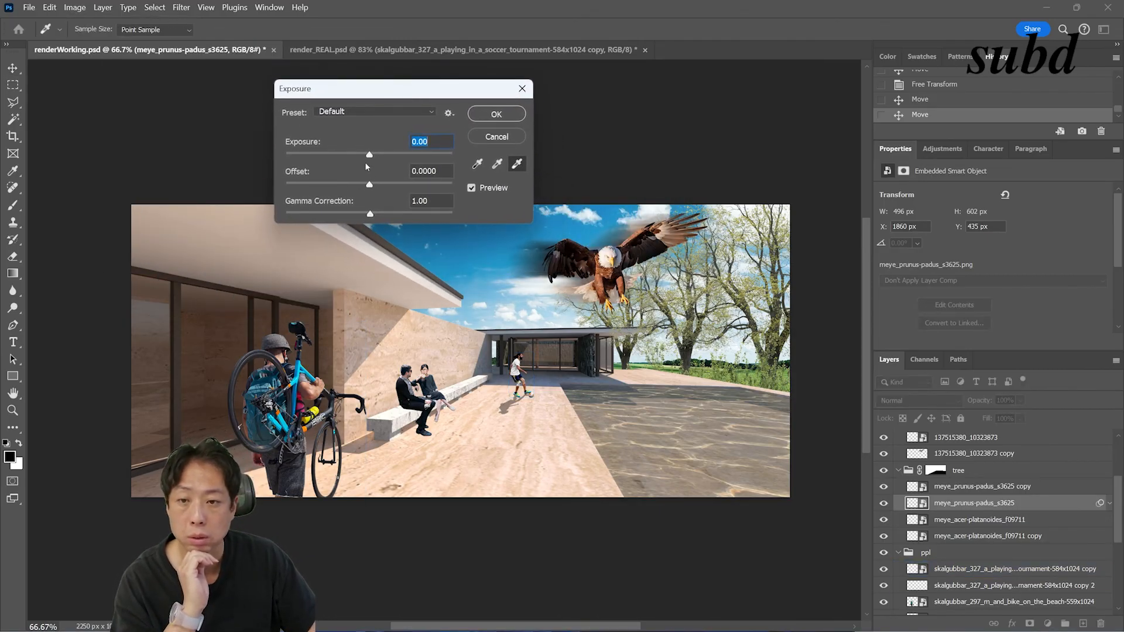
pyautogui.moveTo(383, 215); pyautogui.dragTo(387, 215)
pyautogui.moveTo(369, 155); pyautogui.dragTo(372, 155)
pyautogui.click(447, 143)
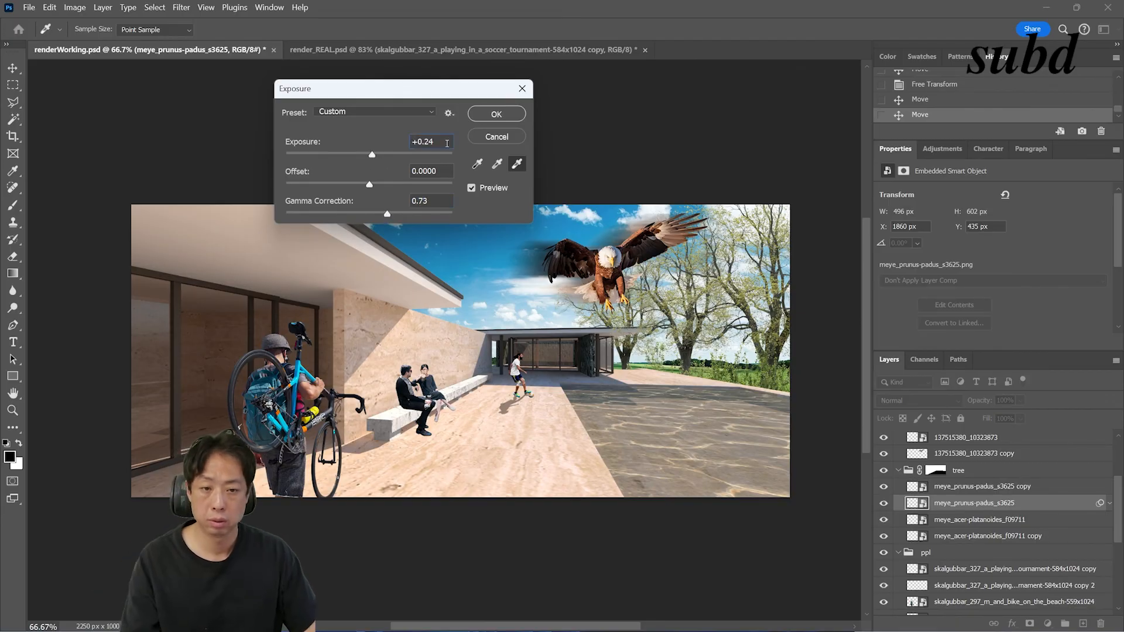
pyautogui.click(435, 200)
pyautogui.press('BackSpace')
pyautogui.write('5')
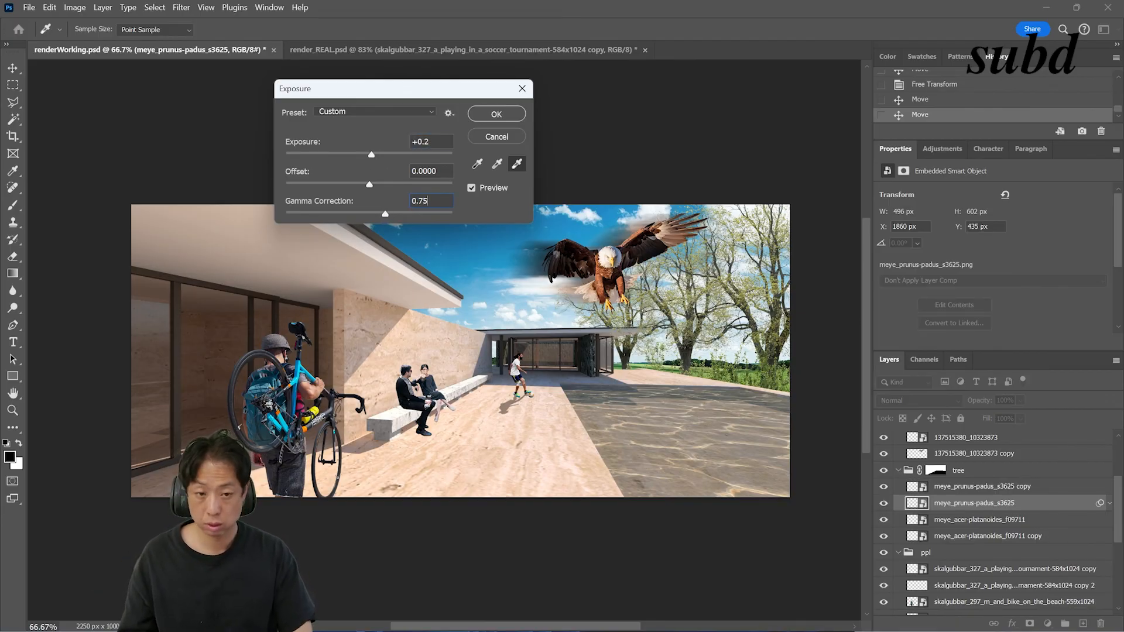
# Place the flipped prunus copy below the original in the layer order and reposition both shrubs, with the original at X 1859 px, Y 420 px.
pyautogui.moveTo(942, 487); pyautogui.dragTo(951, 532)
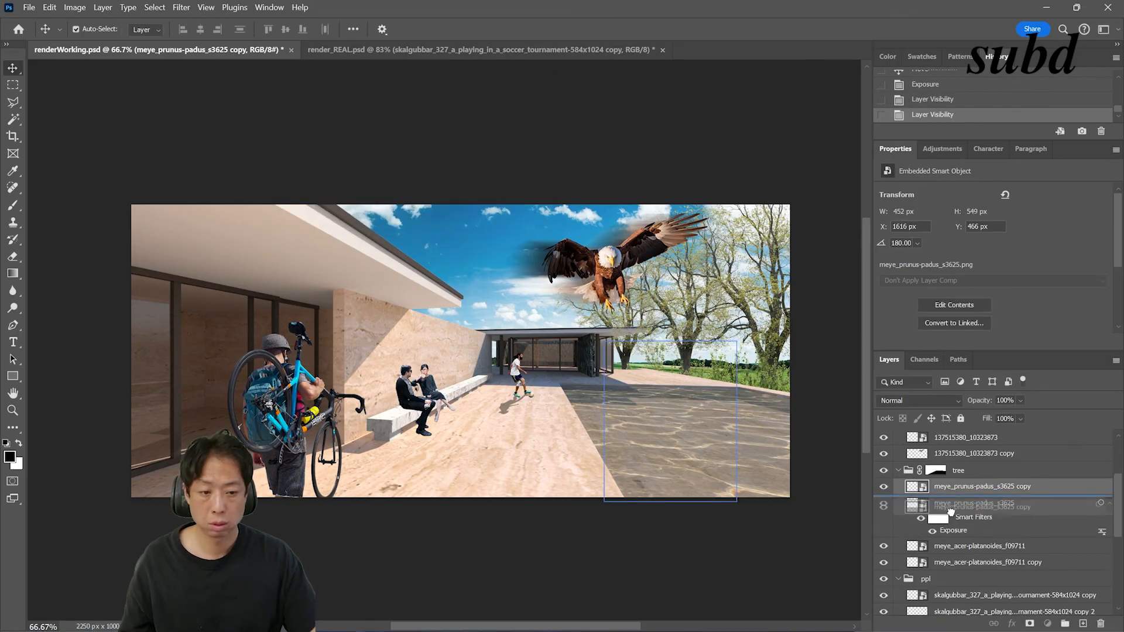
pyautogui.moveTo(618, 316); pyautogui.dragTo(610, 318)
pyautogui.moveTo(732, 368); pyautogui.dragTo(747, 372)
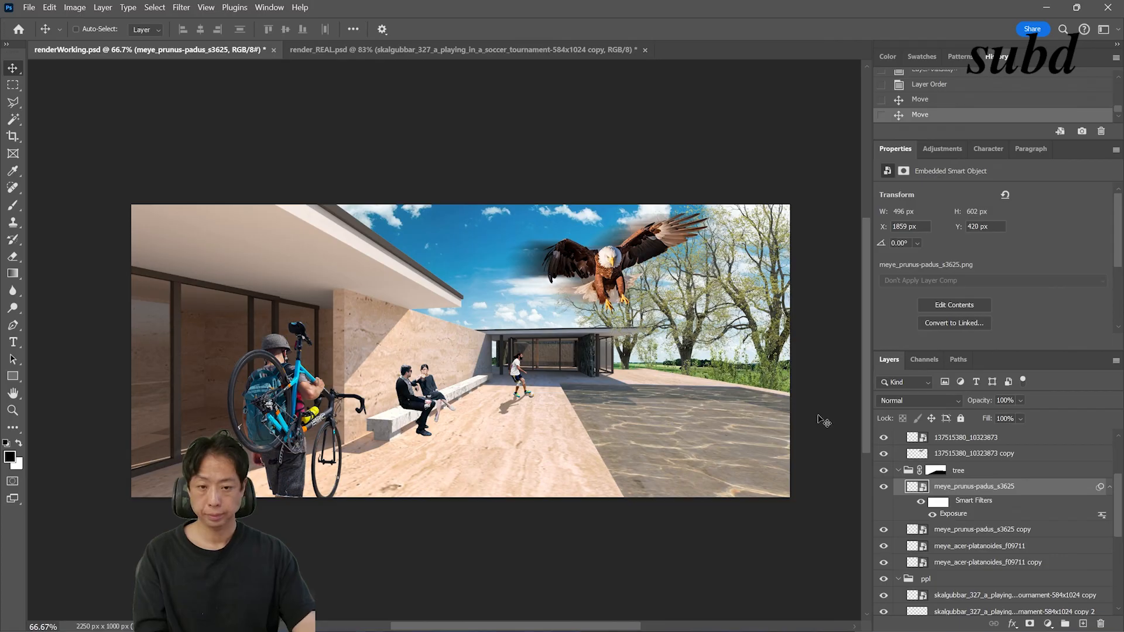
# Nudge the flipped prunus copy to X 1590 px, Y 472 px.
pyautogui.click(642, 356)
pyautogui.press('Down')
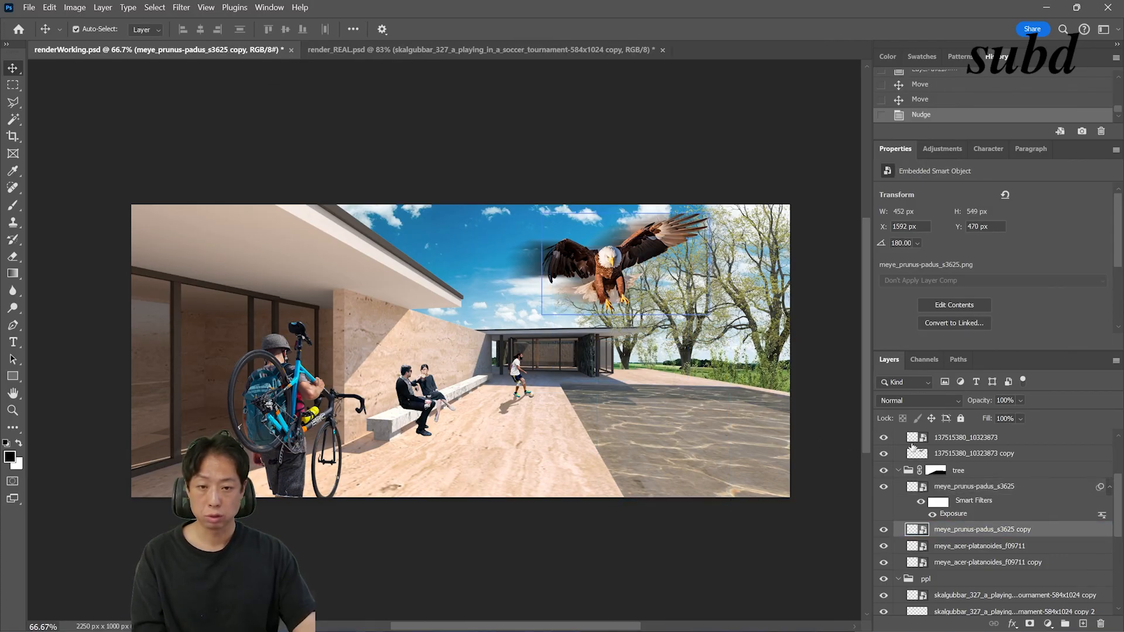
pyautogui.click(908, 437)
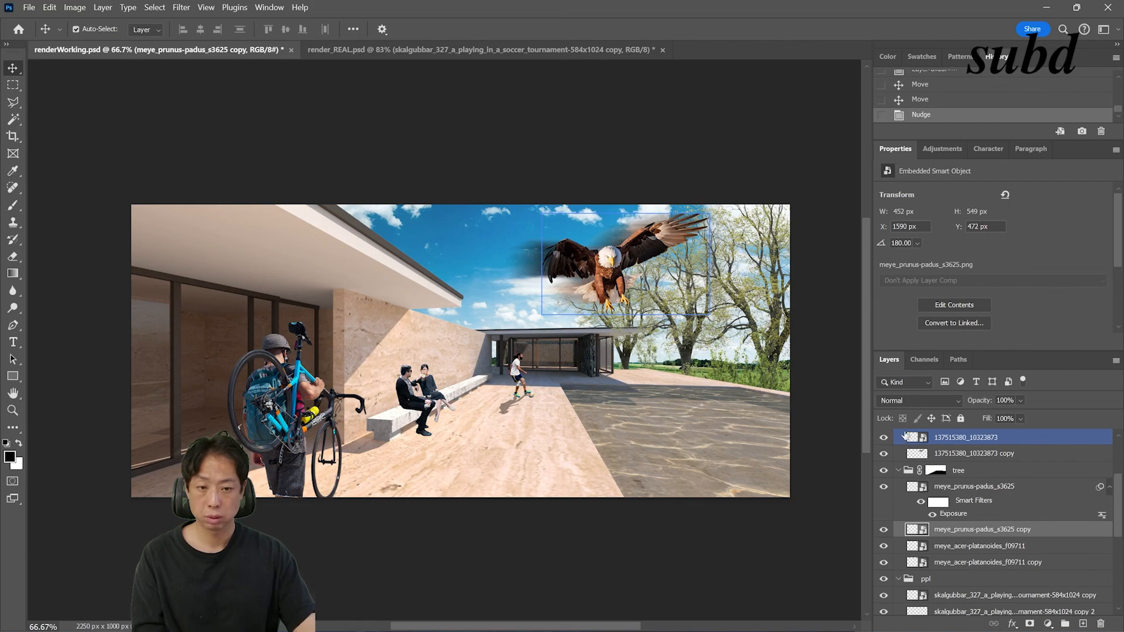